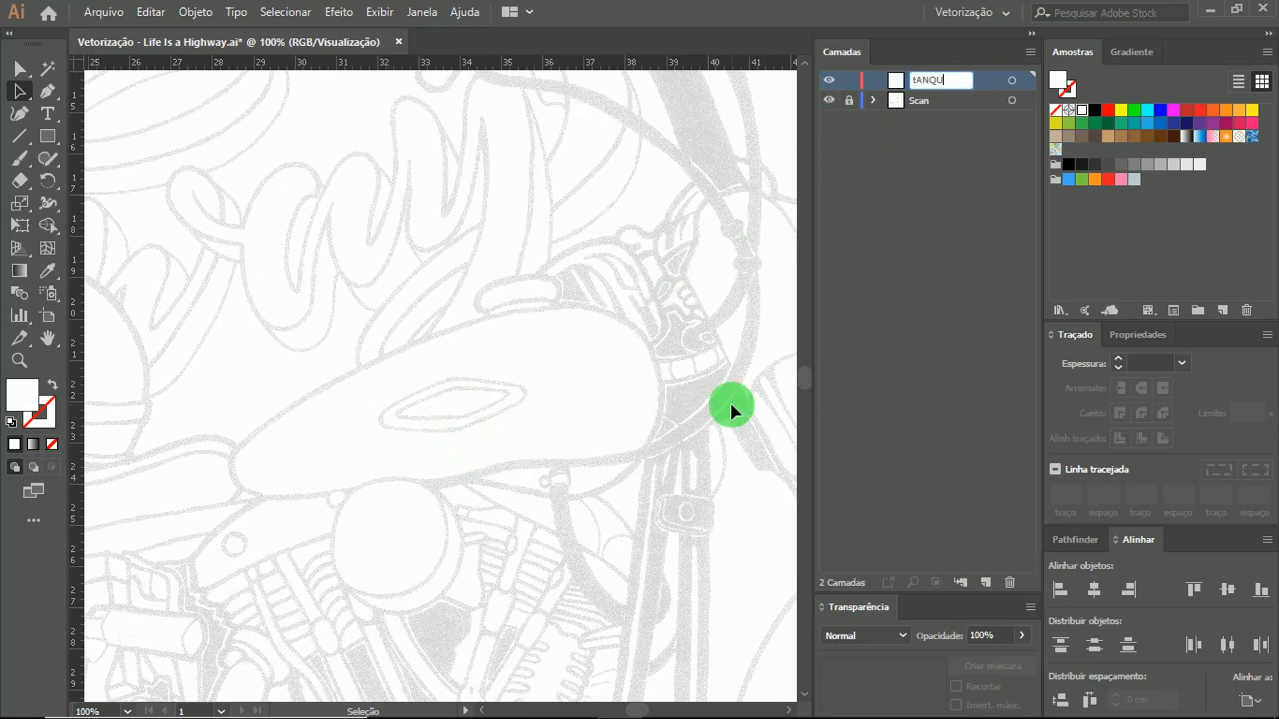
# Name the new layer above the Scan layer "Tanque".
pyautogui.write('Tanque')
pyautogui.press('Return')
# Prepare the Pen tool for tracing the fuel tank with no fill and a red 0,25 pt stroke.
pyautogui.press('z')
pyautogui.click(391, 408)
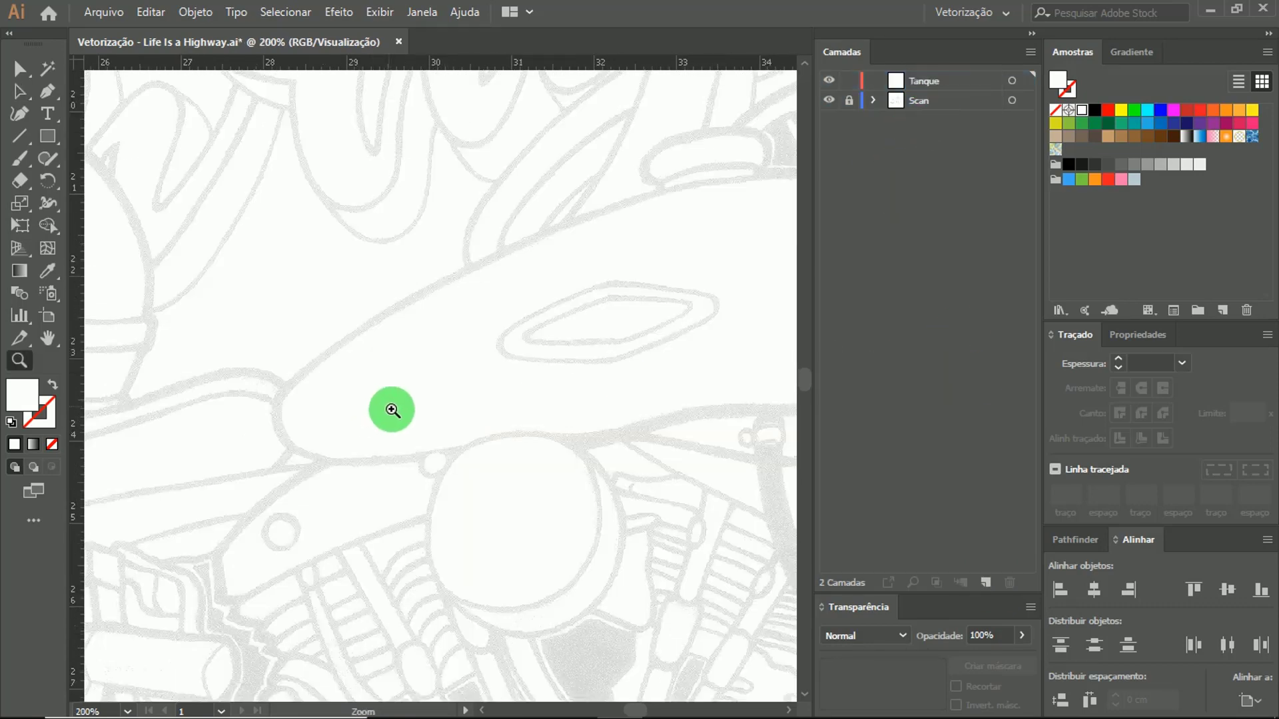
pyautogui.moveTo(391, 408); pyautogui.dragTo(337, 420)
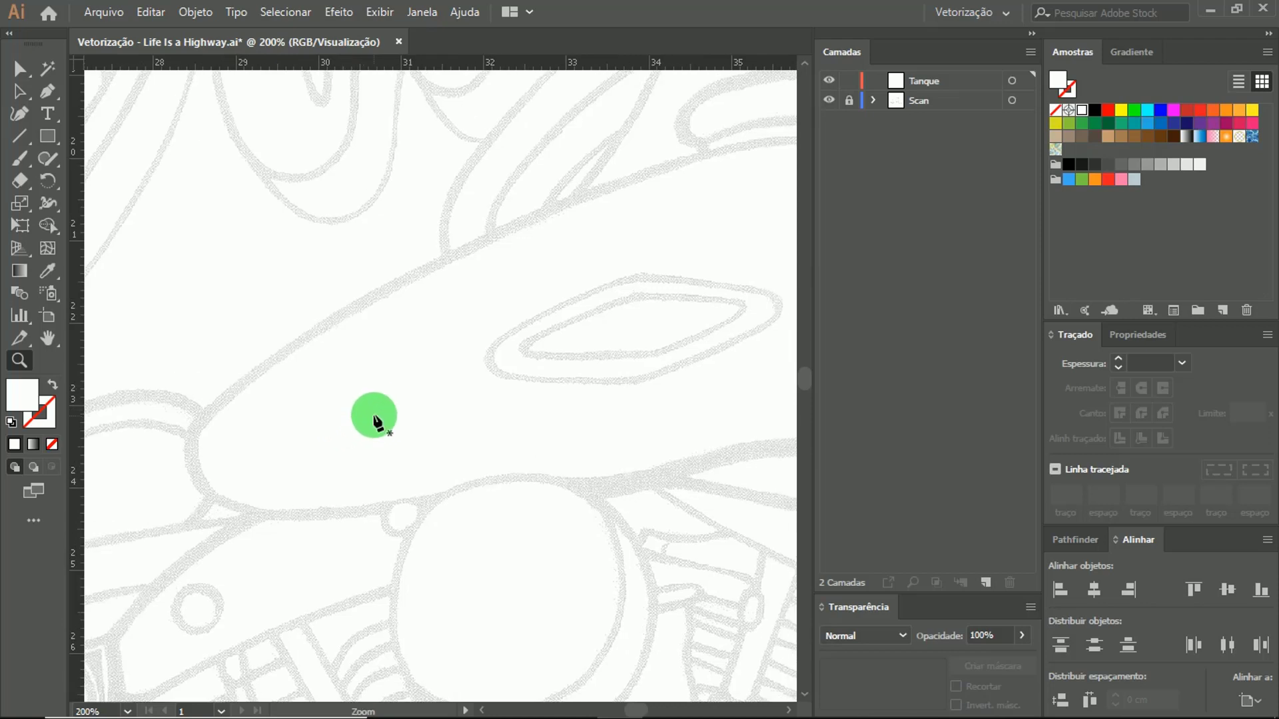
pyautogui.press('p')
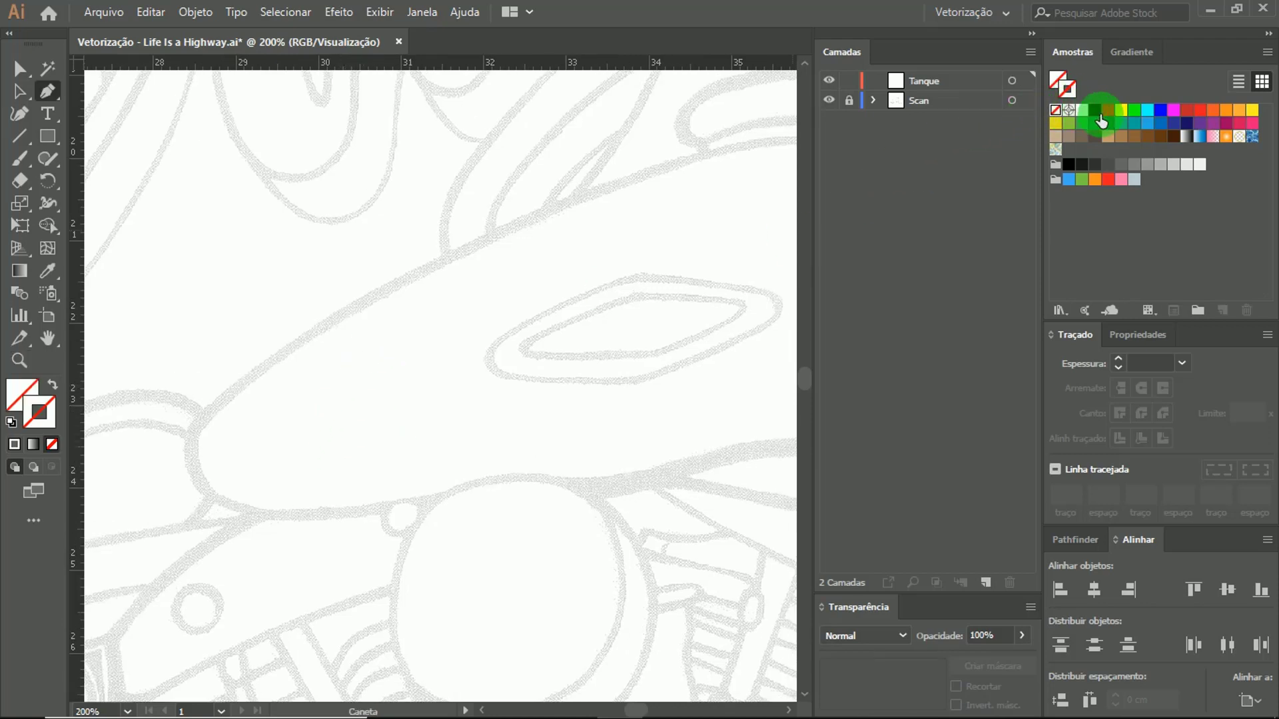
pyautogui.click(1103, 112)
pyautogui.click(1062, 70)
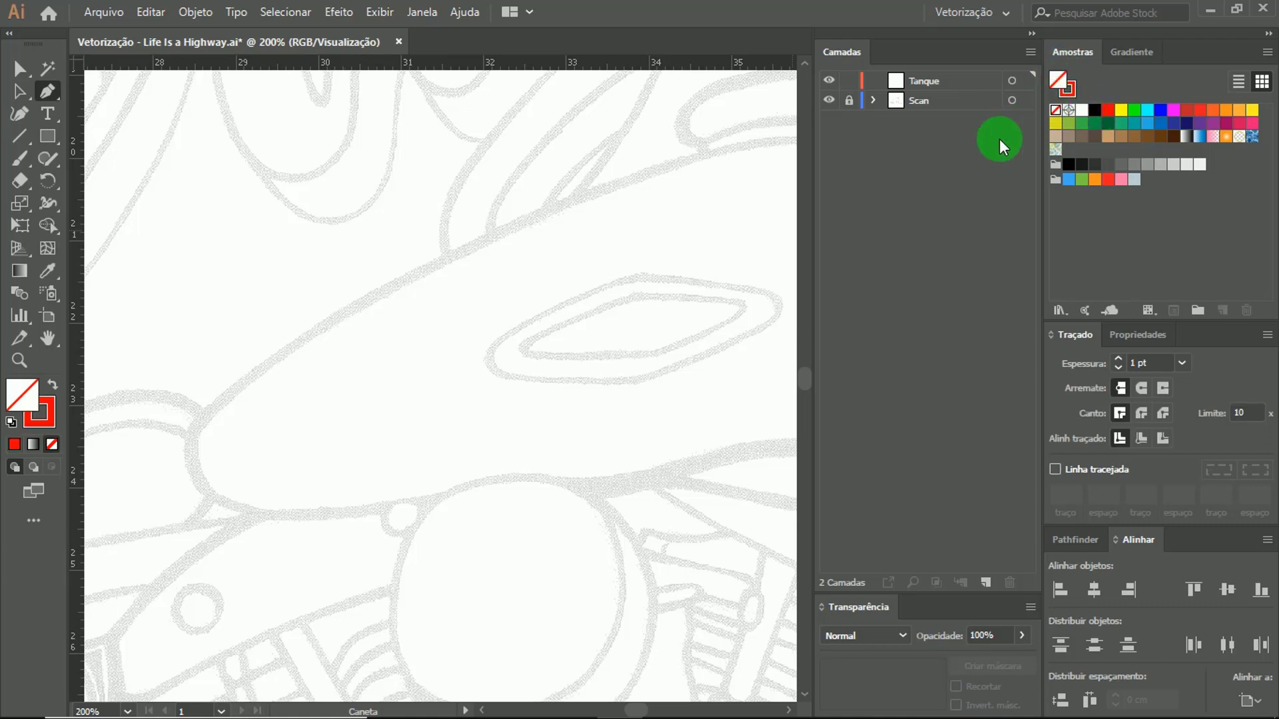
pyautogui.click(1182, 363)
pyautogui.scroll(1, 1229, 40)
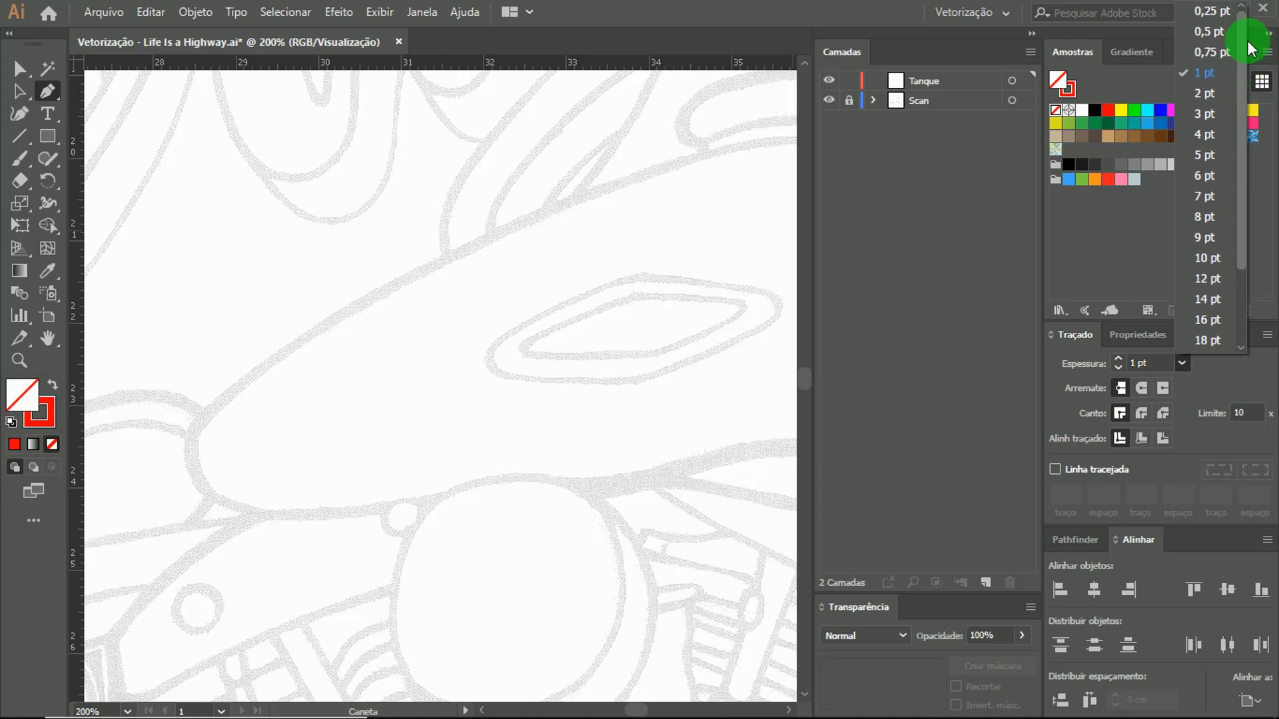
pyautogui.click(1218, 16)
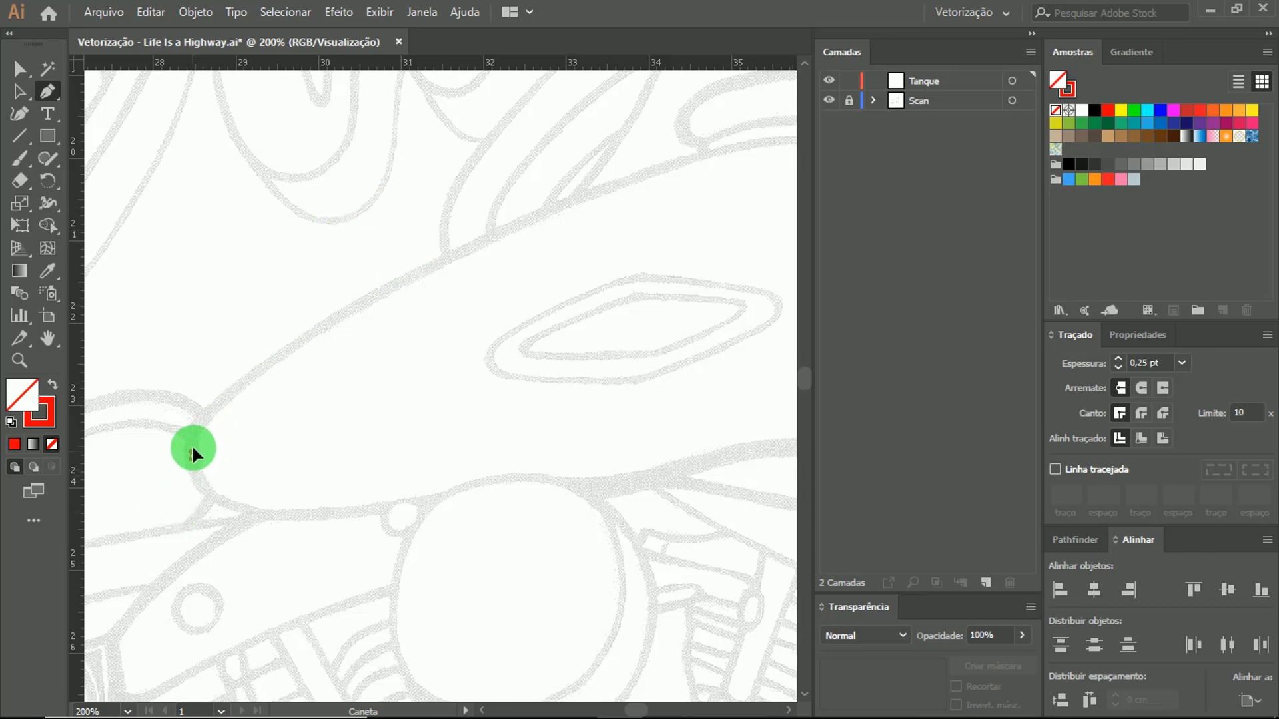
# Trace the fuel tank's upper edge with the Pen tool, starting at its rear tip and curving around the front end.
pyautogui.moveTo(193, 453); pyautogui.dragTo(194, 423)
pyautogui.scroll(1, 248, 393)
pyautogui.hscroll(3, 536, 253)
pyautogui.moveTo(535, 238); pyautogui.dragTo(425, 249)
pyautogui.moveTo(374, 332); pyautogui.dragTo(592, 221)
pyautogui.moveTo(617, 301); pyautogui.dragTo(619, 430)
pyautogui.moveTo(454, 487); pyautogui.dragTo(603, 393)
pyautogui.moveTo(527, 383); pyautogui.dragTo(625, 456)
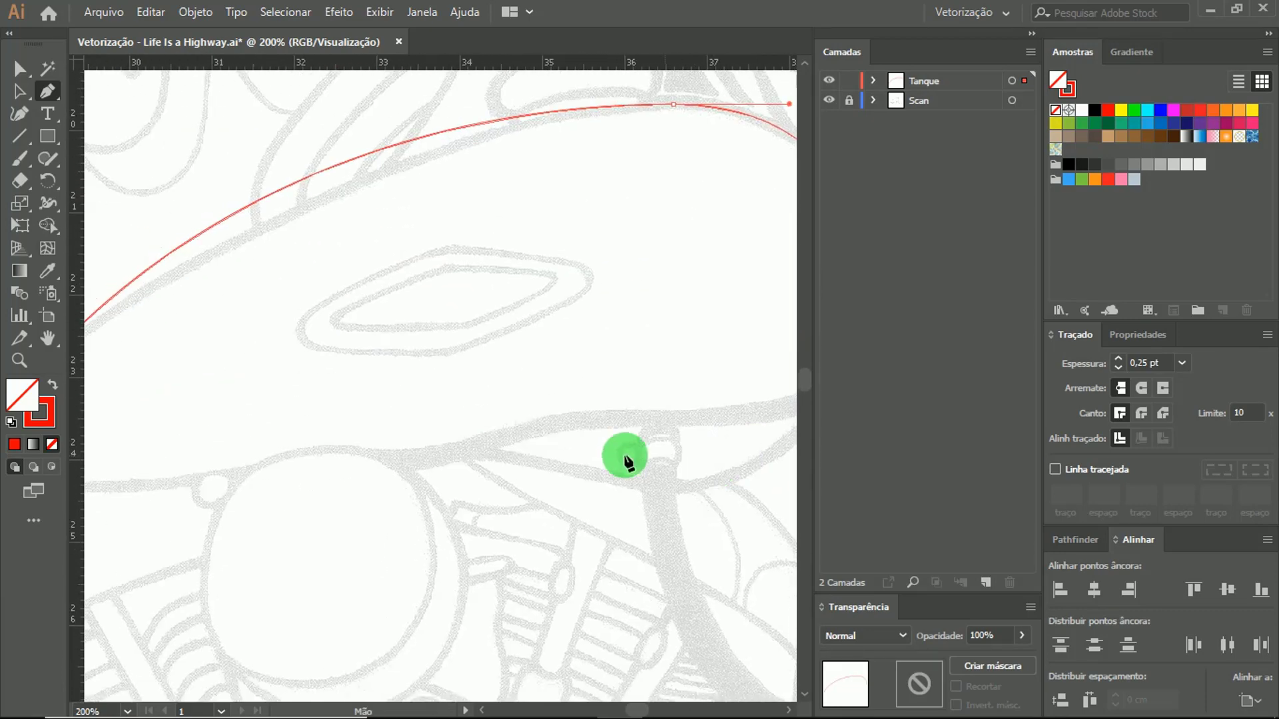
# Trace the tank's lower edge with curved points back to the rear tip and close the outline.
pyautogui.moveTo(468, 458); pyautogui.dragTo(394, 409)
pyautogui.moveTo(615, 436); pyautogui.dragTo(539, 436)
pyautogui.moveTo(331, 463); pyautogui.dragTo(546, 435)
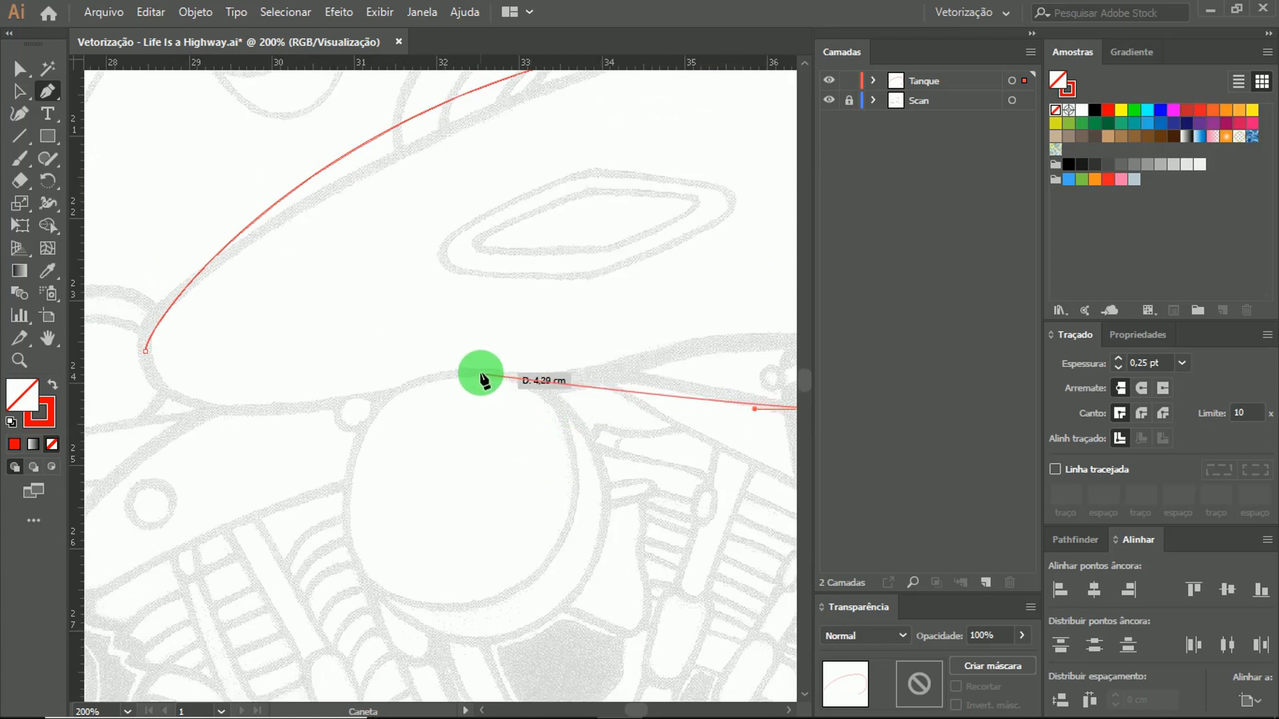
pyautogui.moveTo(471, 370); pyautogui.dragTo(265, 395)
pyautogui.moveTo(583, 305); pyautogui.dragTo(614, 331)
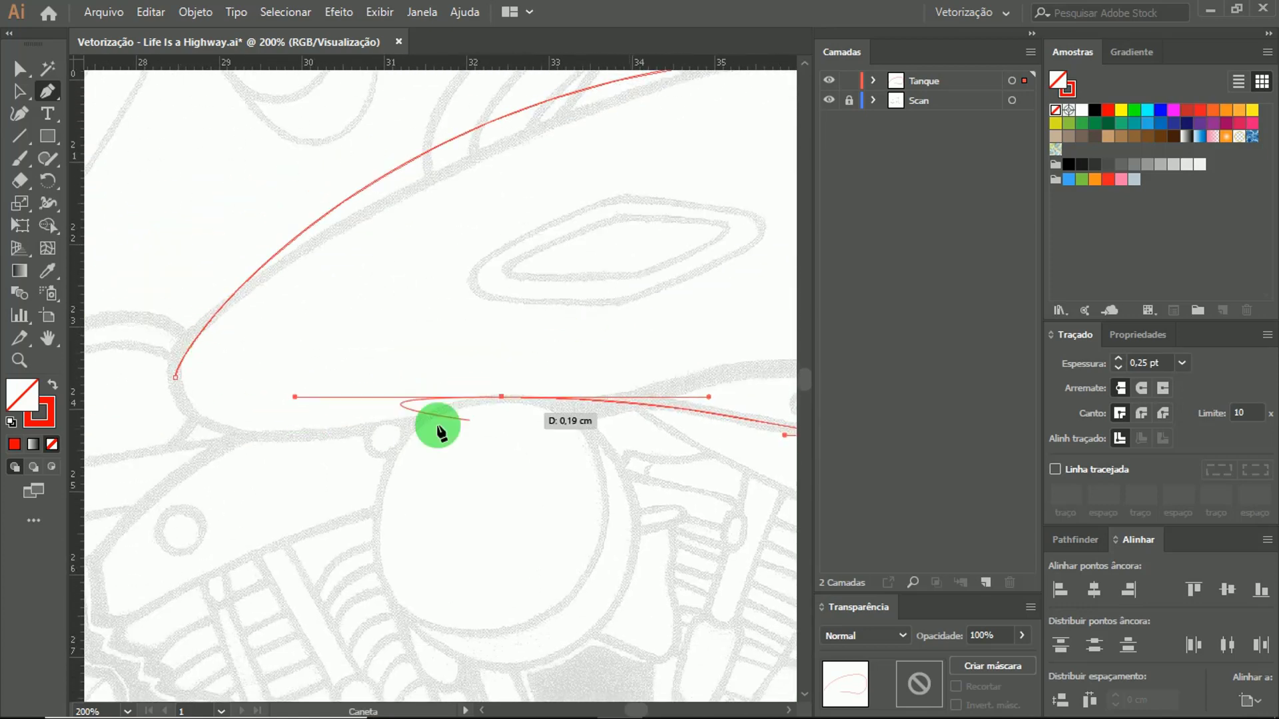
pyautogui.moveTo(438, 430); pyautogui.dragTo(218, 435)
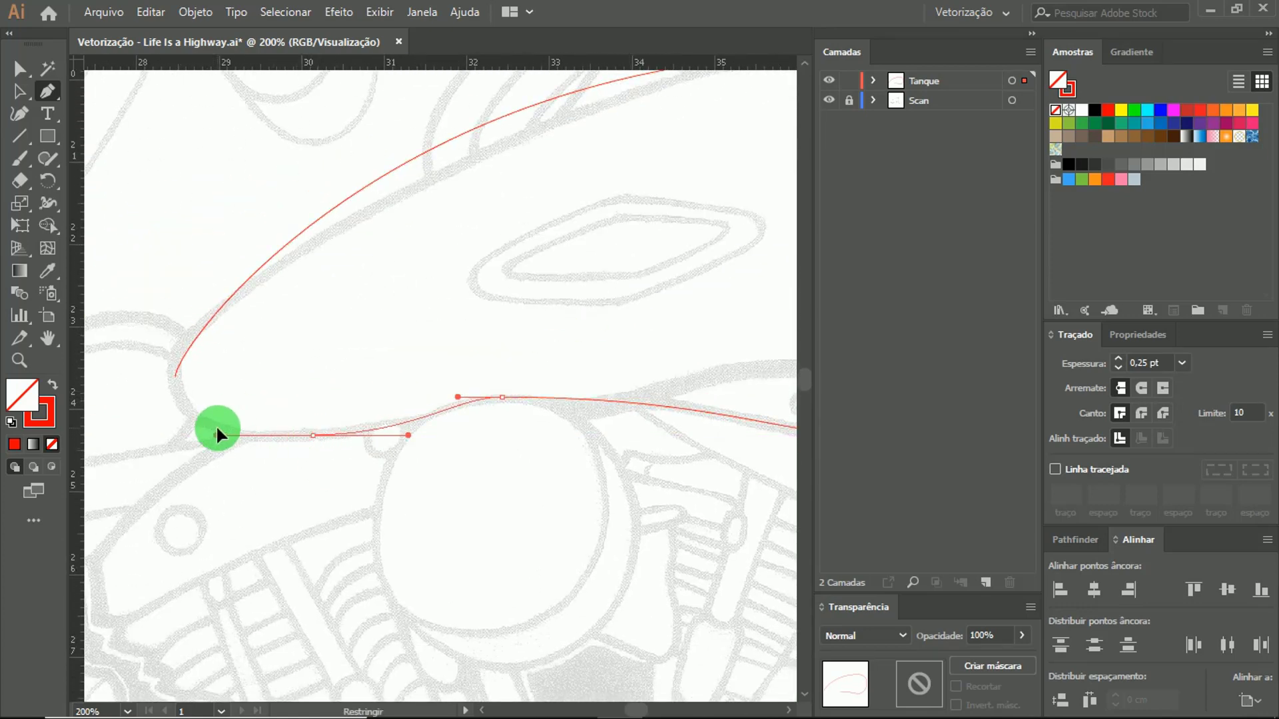
pyautogui.moveTo(177, 376); pyautogui.dragTo(175, 346)
# Refine the tank outline's curve handles to follow the sketch, and check the shape with the Scan layer briefly hidden.
pyautogui.hotkey('ctrl', '-')
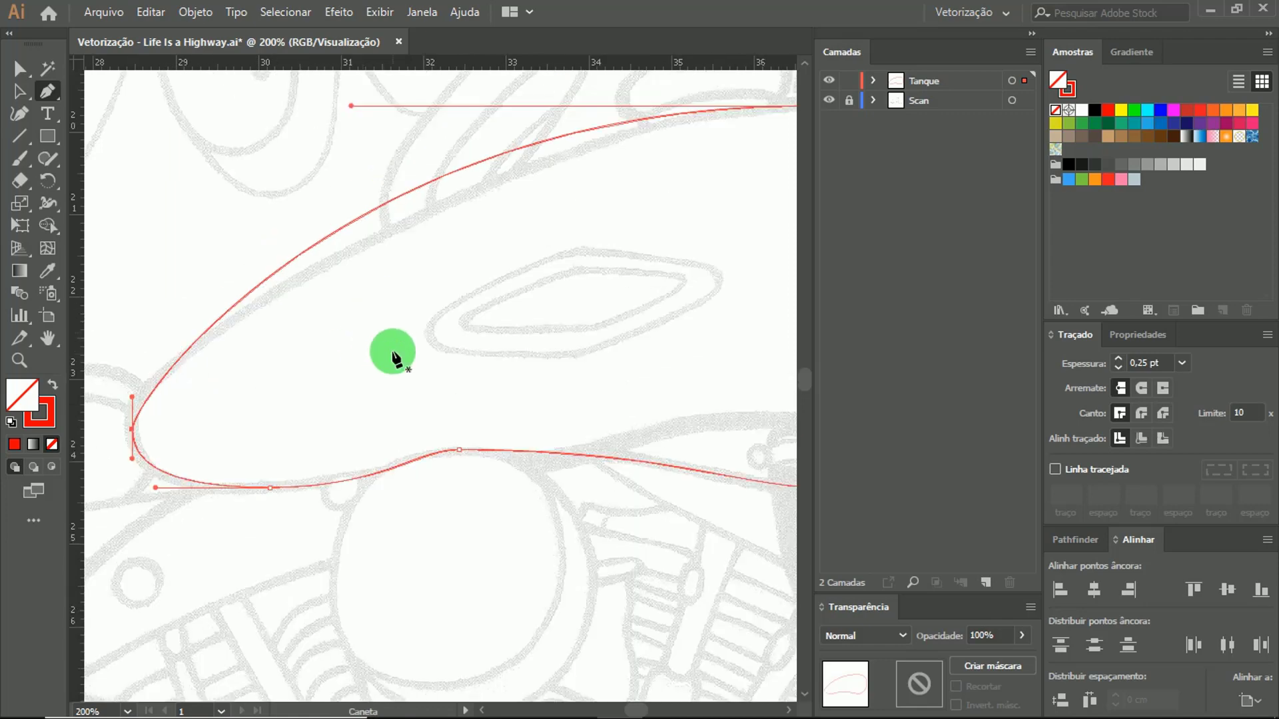
pyautogui.moveTo(365, 329); pyautogui.dragTo(471, 320)
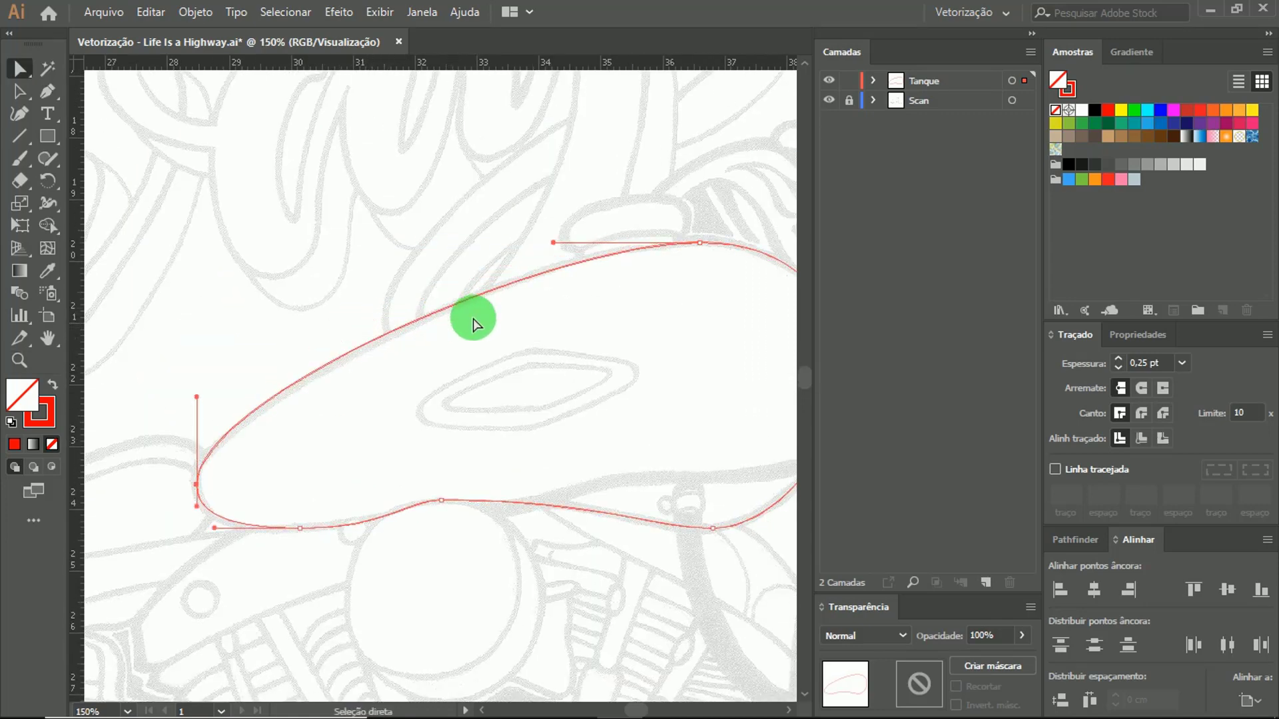
pyautogui.press('space')
pyautogui.moveTo(570, 410); pyautogui.dragTo(469, 397)
pyautogui.moveTo(490, 499); pyautogui.dragTo(553, 515)
pyautogui.click(726, 501)
pyautogui.click(829, 100)
pyautogui.click(829, 100)
pyautogui.moveTo(536, 346); pyautogui.dragTo(533, 324)
# Shorten the forward handle of the anchor above the round engine cover and check the curve without the Scan layer.
pyautogui.click(334, 463)
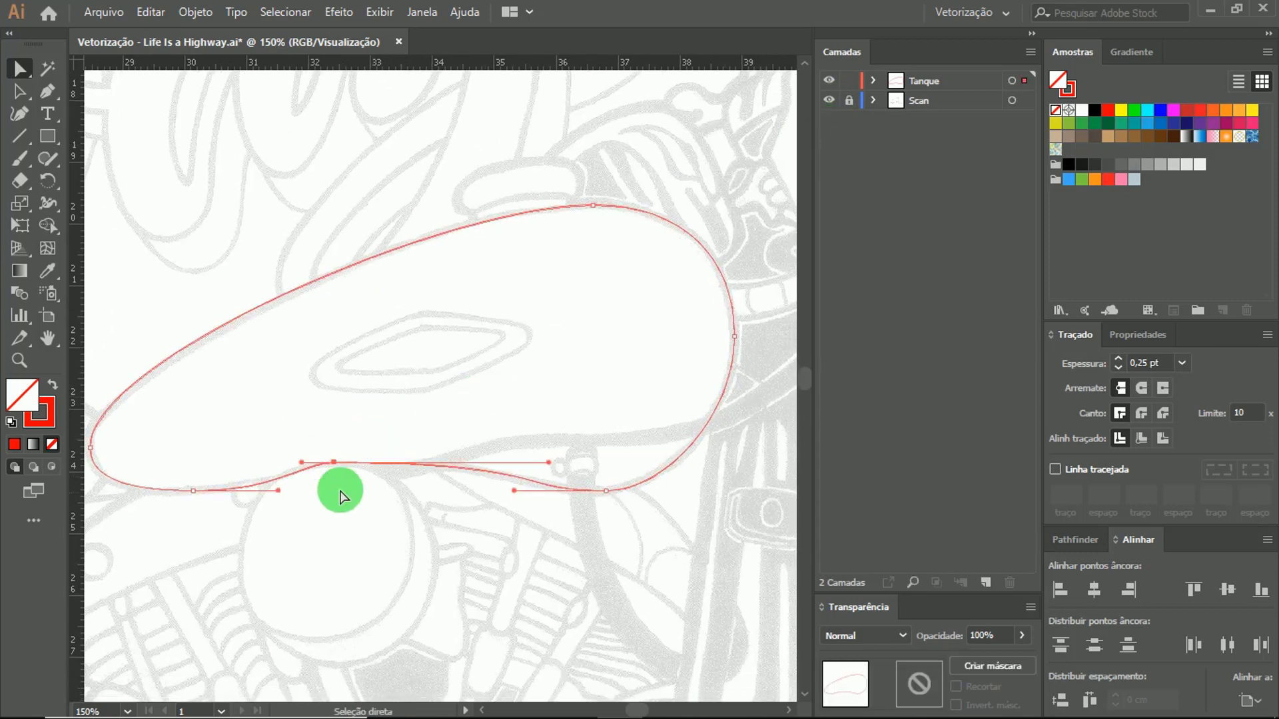
pyautogui.moveTo(549, 463); pyautogui.dragTo(378, 460)
pyautogui.click(297, 471)
pyautogui.click(828, 100)
pyautogui.click(360, 463)
pyautogui.click(829, 100)
pyautogui.click(413, 419)
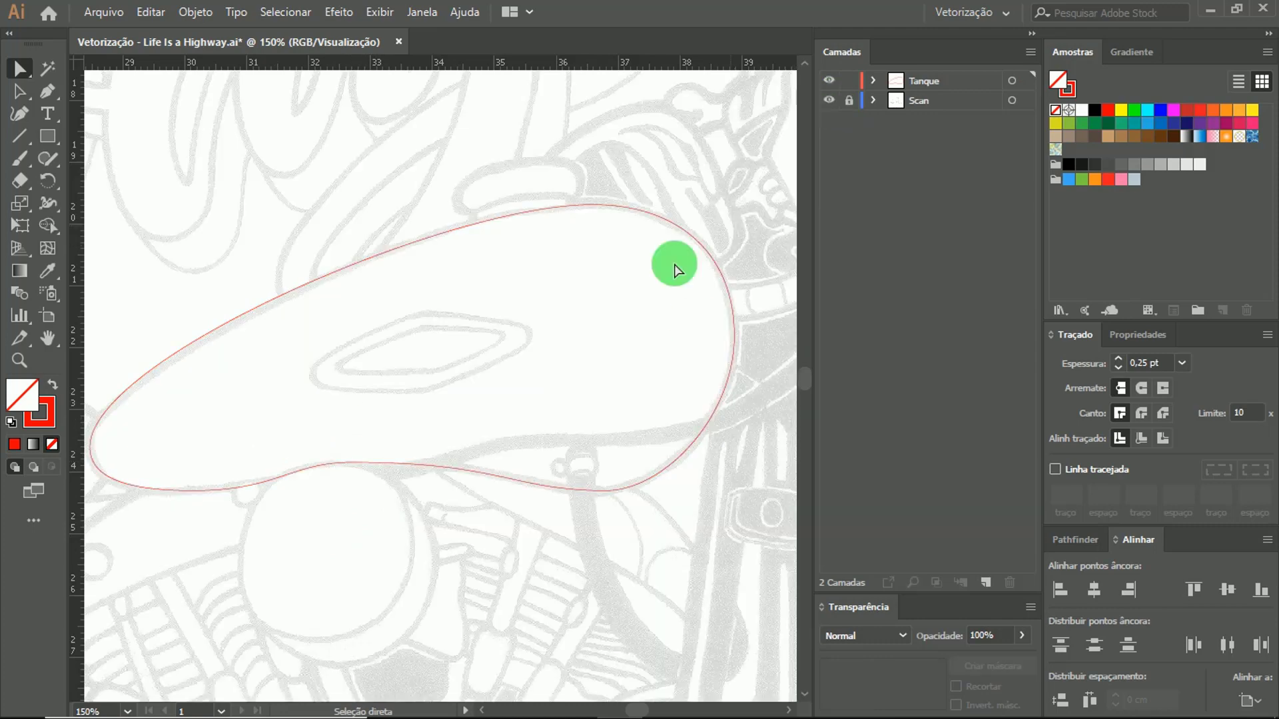
# Shift the anchor above the round engine cover slightly forward and rebalance its handle to smooth the tank's lower curve.
pyautogui.click(352, 462)
pyautogui.moveTo(501, 462); pyautogui.dragTo(543, 462)
pyautogui.click(633, 386)
pyautogui.click(829, 100)
pyautogui.moveTo(352, 463); pyautogui.dragTo(366, 462)
pyautogui.click(550, 500)
pyautogui.click(365, 462)
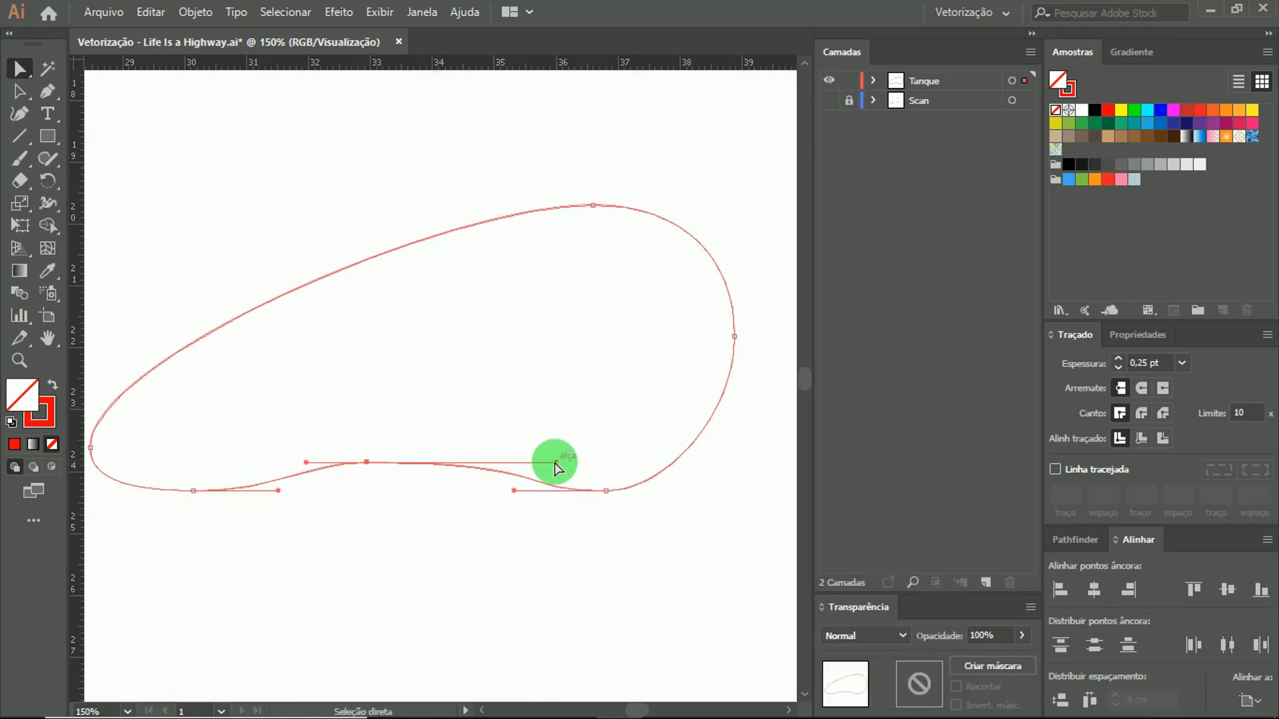
pyautogui.moveTo(556, 462); pyautogui.dragTo(486, 462)
pyautogui.click(443, 405)
pyautogui.click(828, 100)
# Select the finished tank outline and fill it with the darker green swatch.
pyautogui.press('z')
pyautogui.keyDown('alt'); pyautogui.click(404, 398); pyautogui.keyUp('alt')
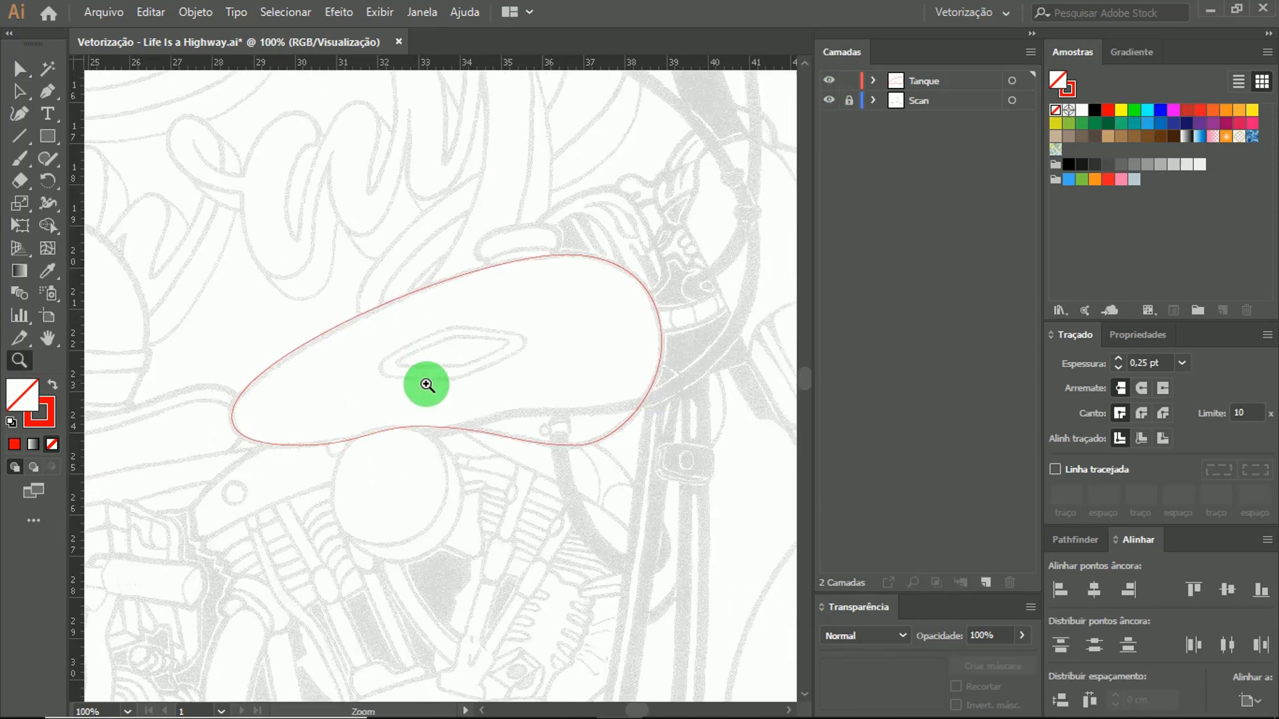
pyautogui.keyDown('alt'); pyautogui.click(317, 407); pyautogui.keyUp('alt')
pyautogui.keyDown('alt'); pyautogui.click(317, 406); pyautogui.keyUp('alt')
pyautogui.keyDown('alt'); pyautogui.click(483, 292); pyautogui.keyUp('alt')
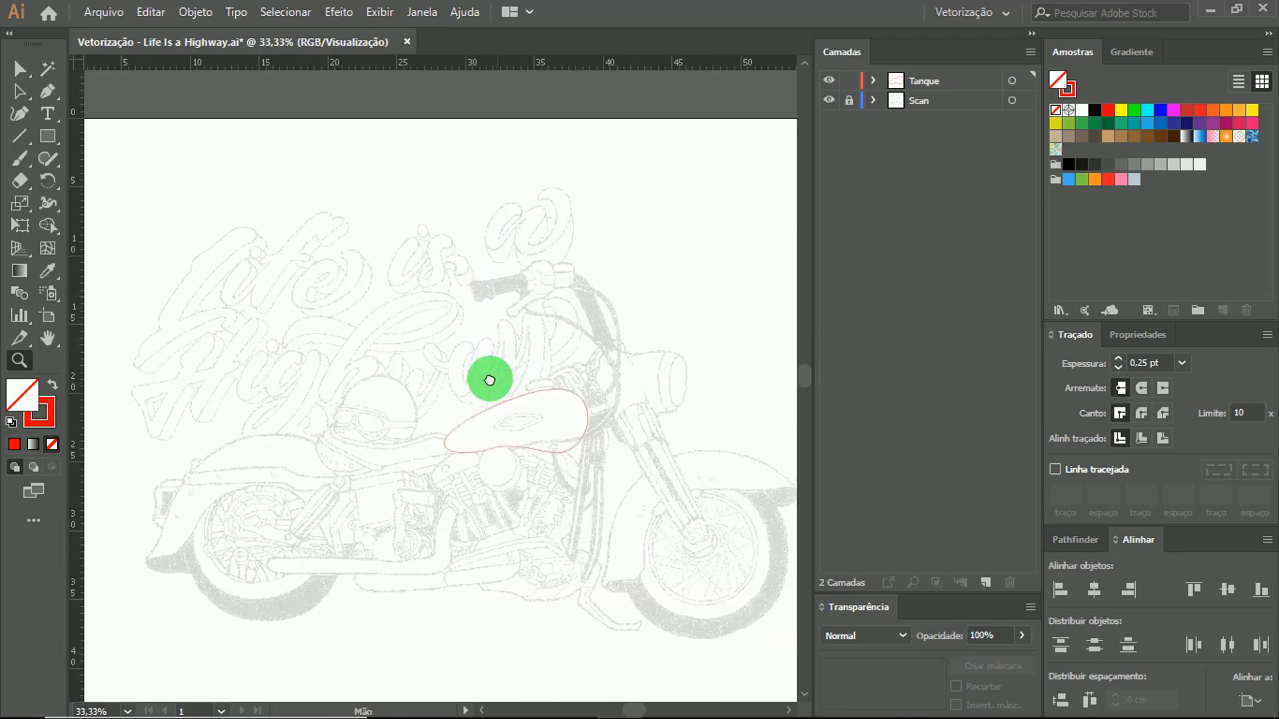
pyautogui.moveTo(489, 381); pyautogui.dragTo(450, 267)
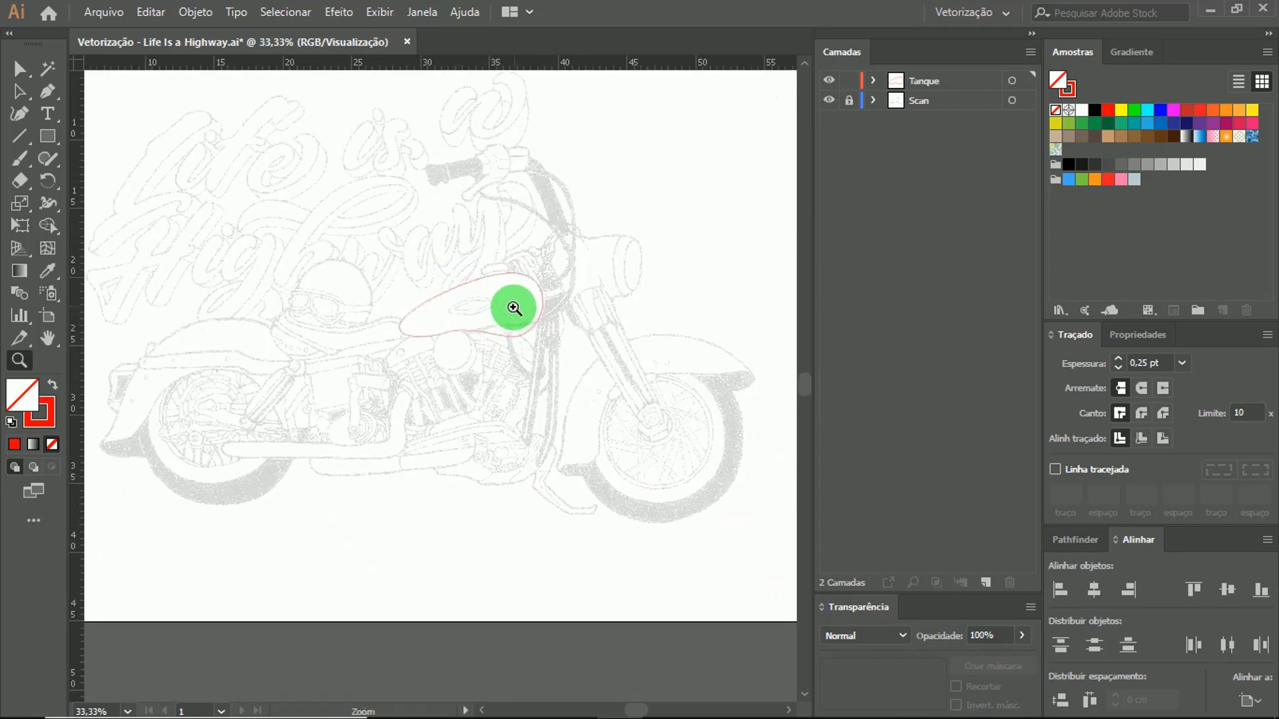
pyautogui.press('a')
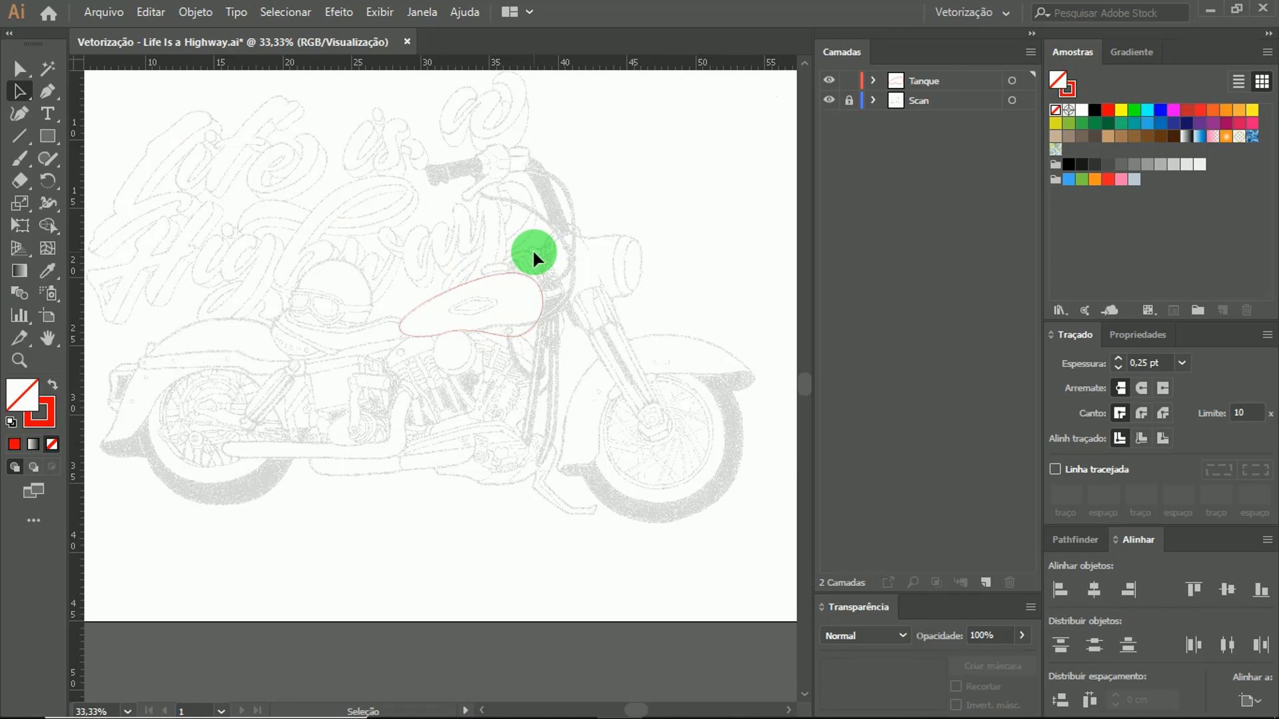
pyautogui.moveTo(533, 250); pyautogui.dragTo(482, 366)
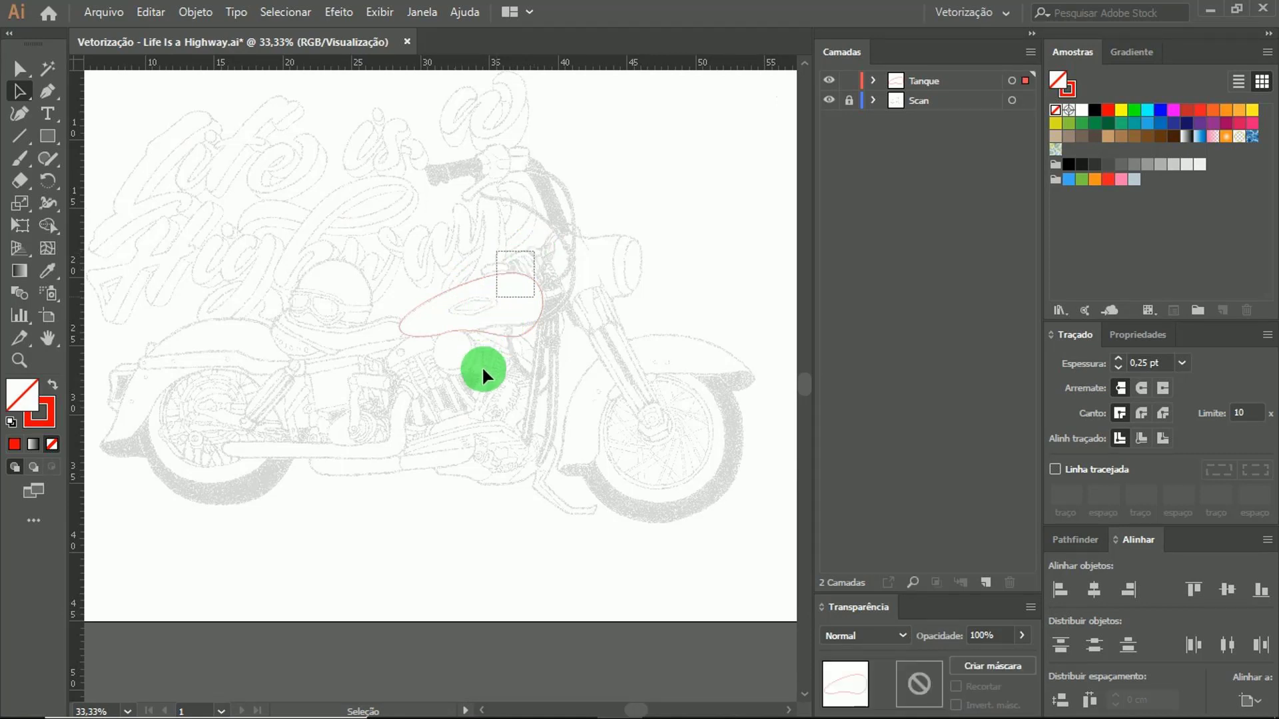
pyautogui.click(1070, 126)
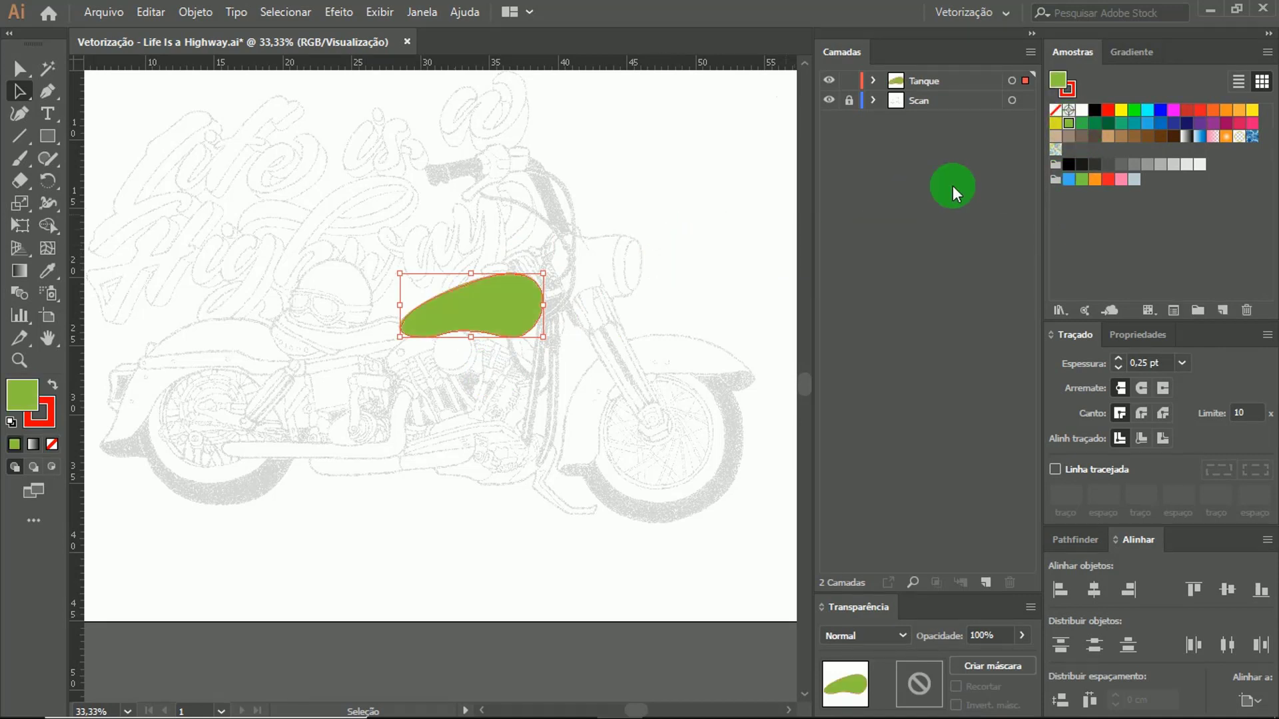
pyautogui.click(1084, 124)
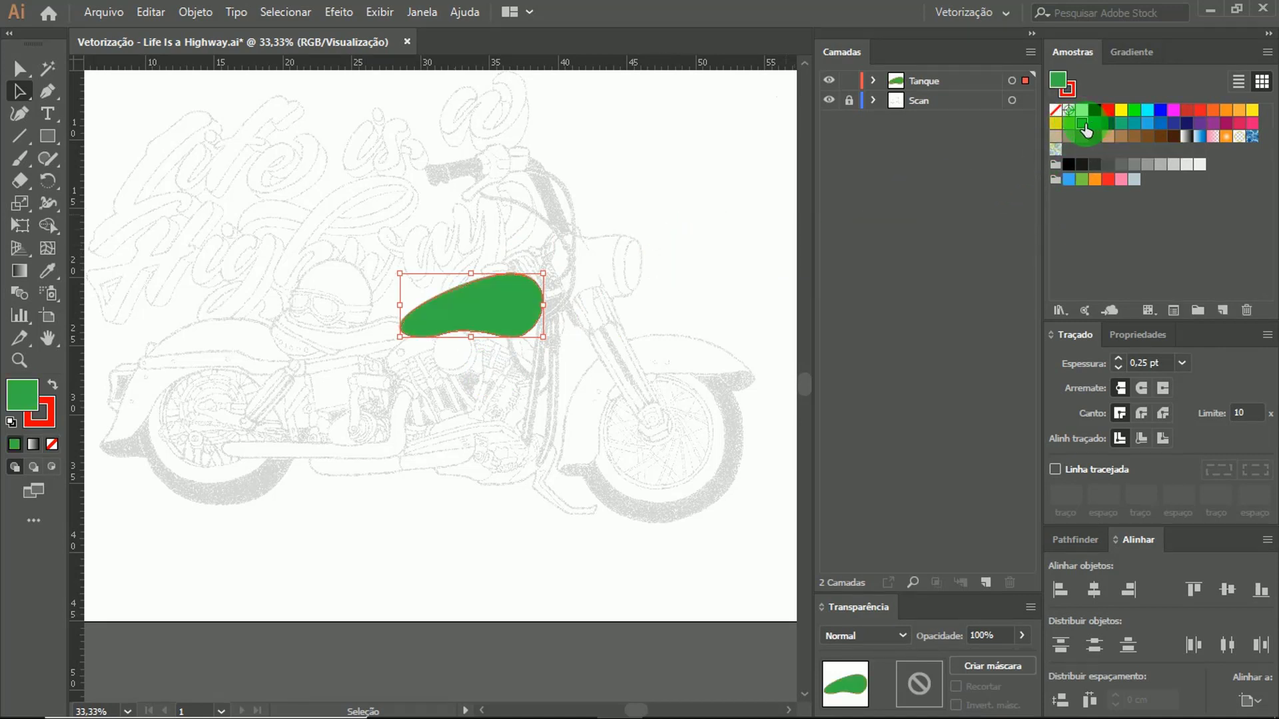
# Deselect the tank, fit the artboard in the window and save the document.
pyautogui.hotkey('ctrl', 'shift', 'a')
pyautogui.hotkey('ctrl', '0')
pyautogui.hotkey('ctrl', 's')
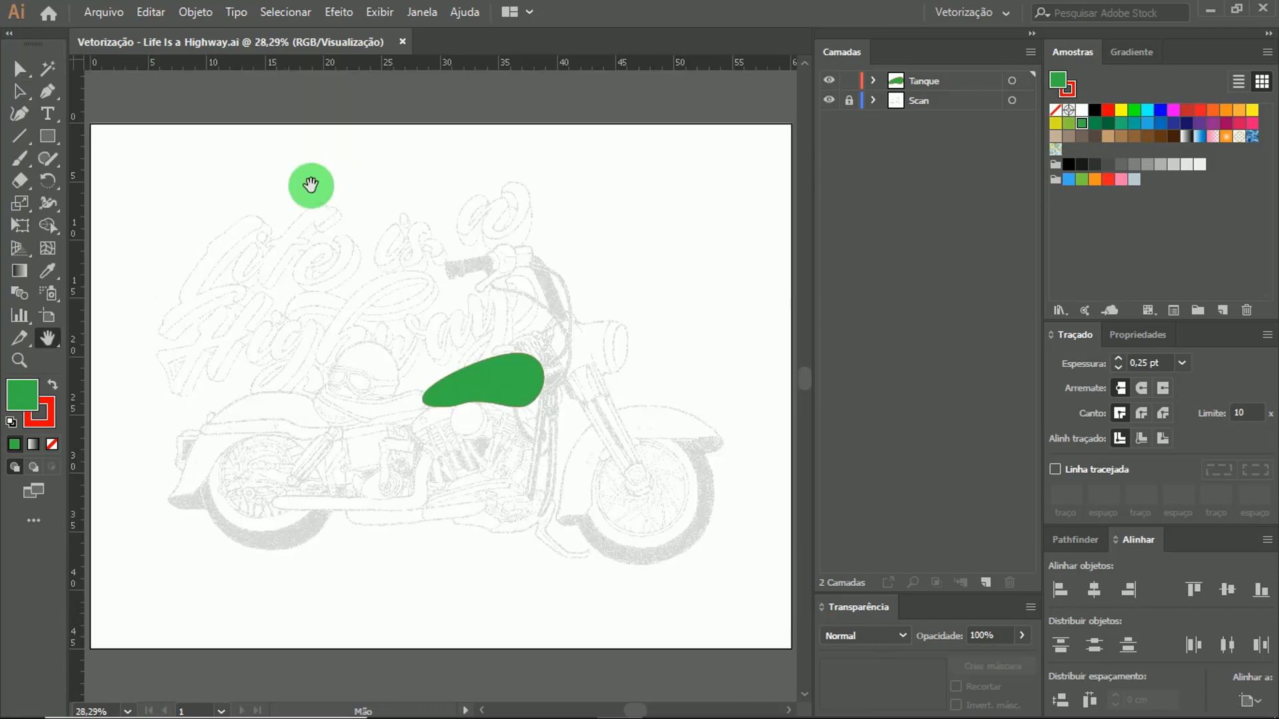
# Start exporting the artwork as a PNG into the Episódio 02 folder inside Gravações.
pyautogui.click(121, 23)
pyautogui.moveTo(386, 342)
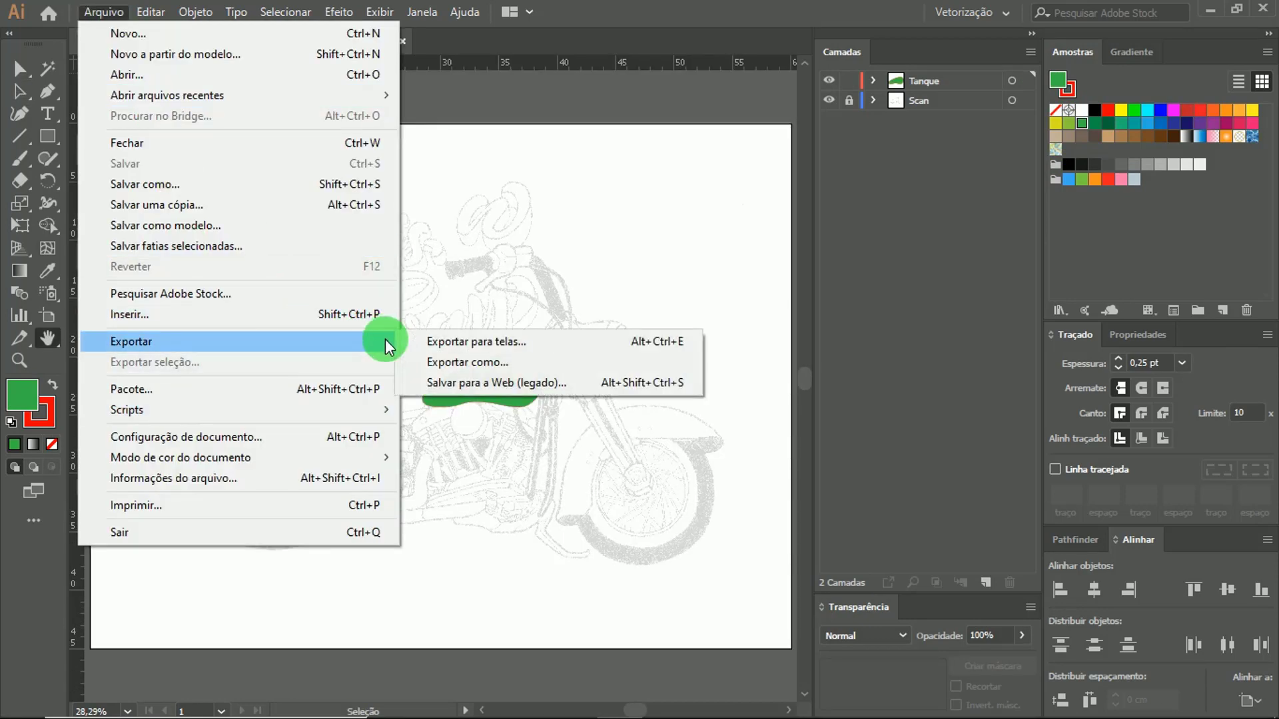
pyautogui.click(453, 363)
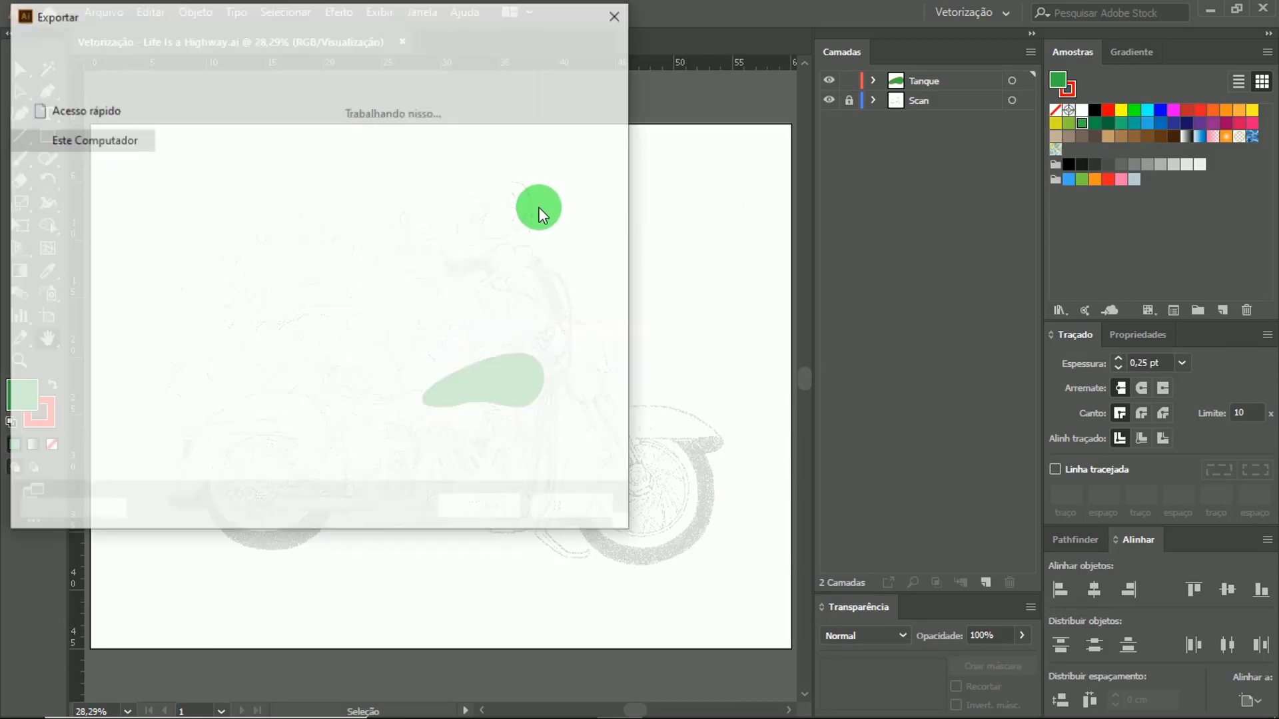
pyautogui.click(226, 171)
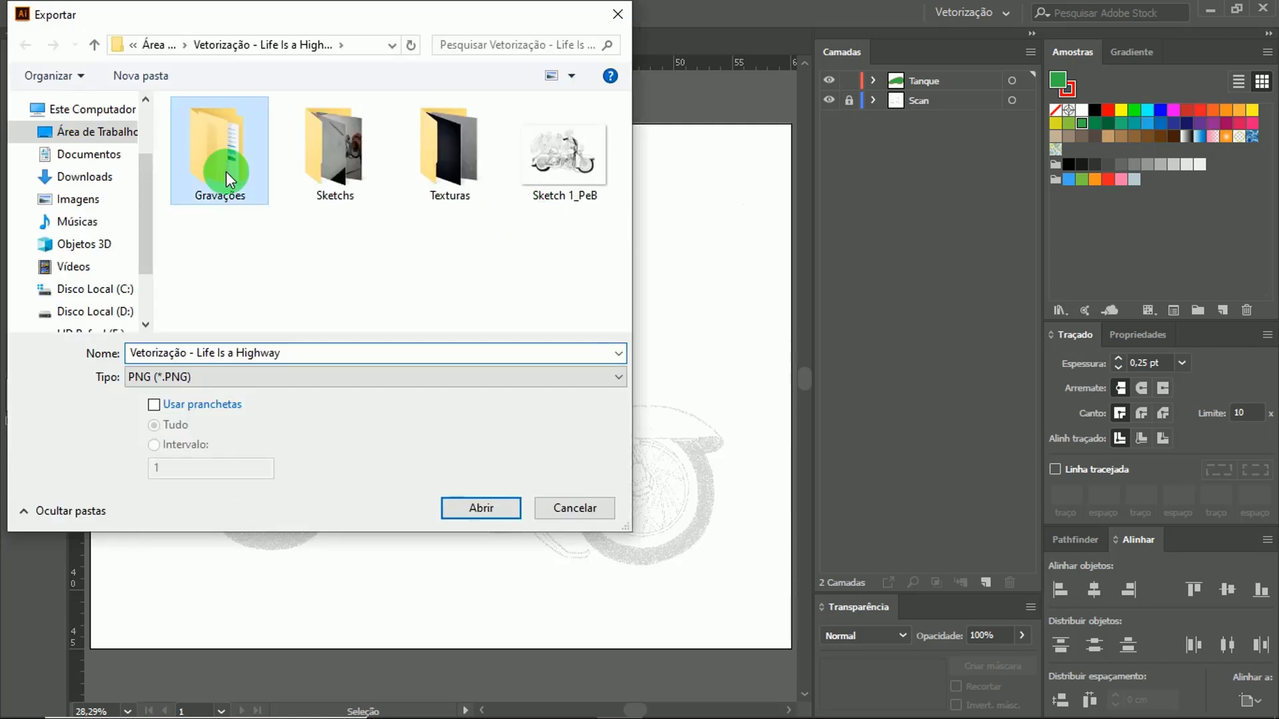
pyautogui.doubleClick(226, 170)
pyautogui.doubleClick(222, 152)
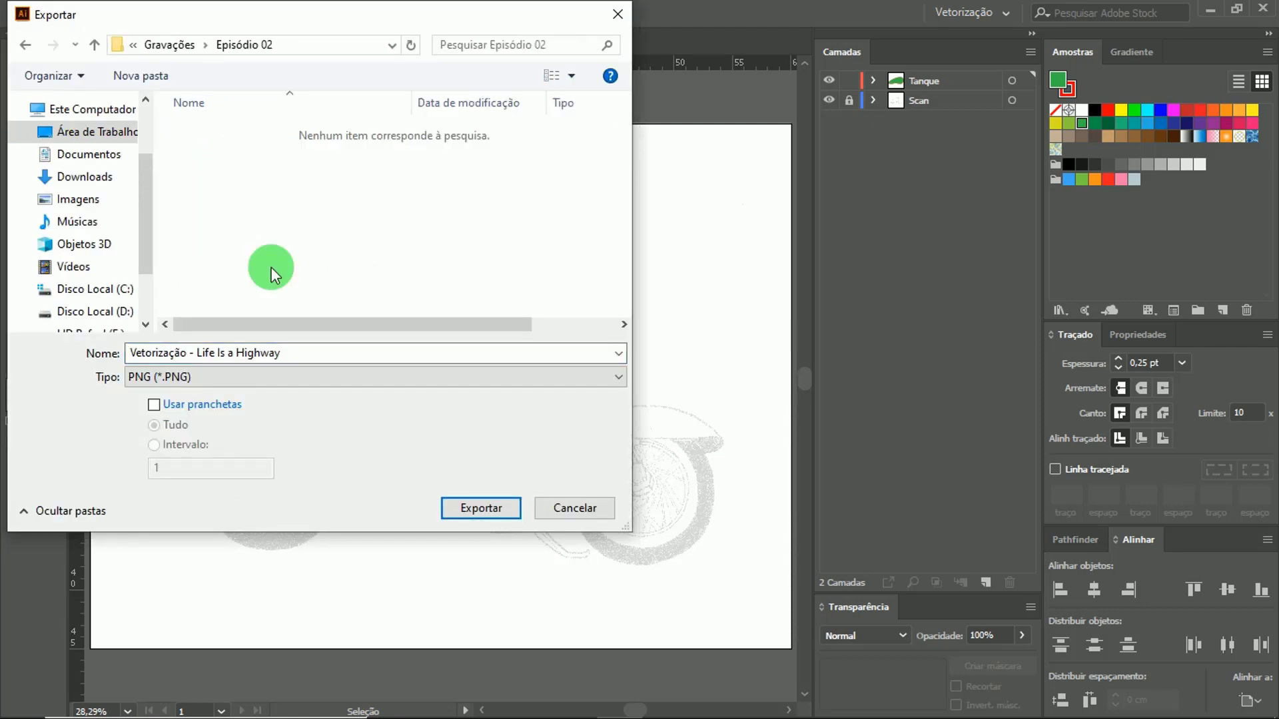
# Name the PNG "Vetorização - Life Is a Highway_tanque" and export it at Alta (300 ppi) with a transparent background.
pyautogui.click(348, 354)
pyautogui.write('_')
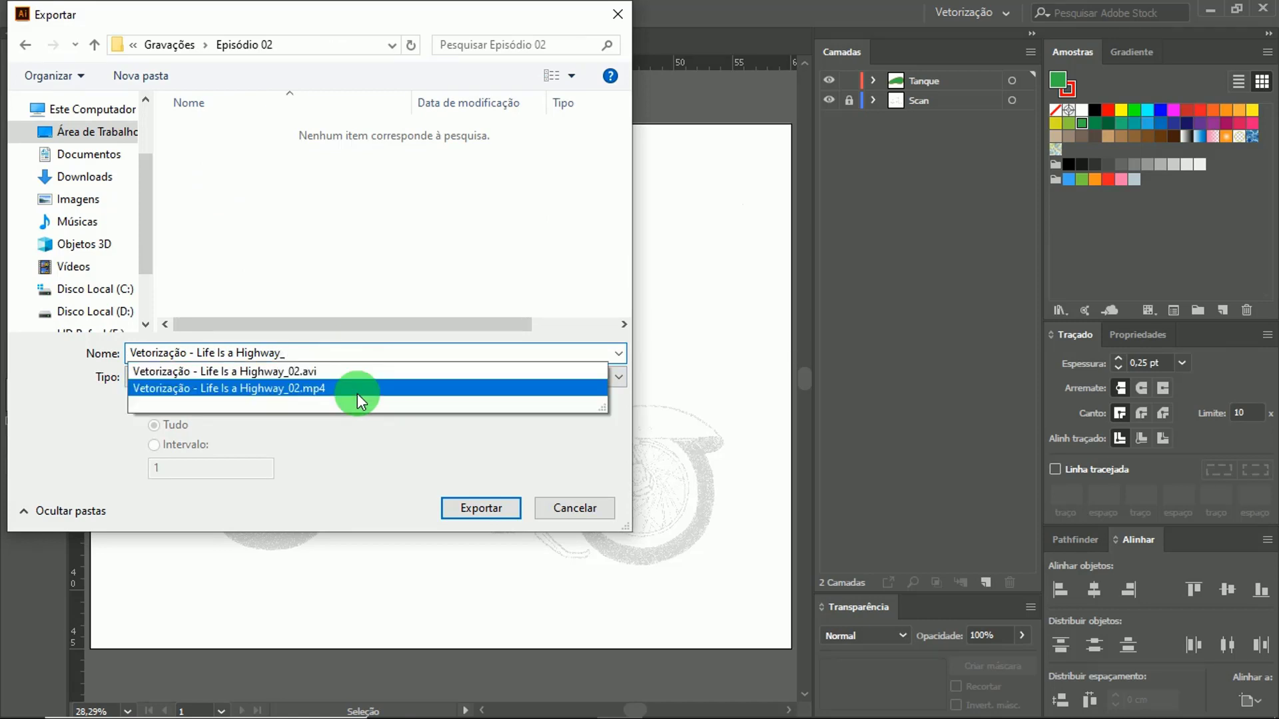
pyautogui.write('tanque')
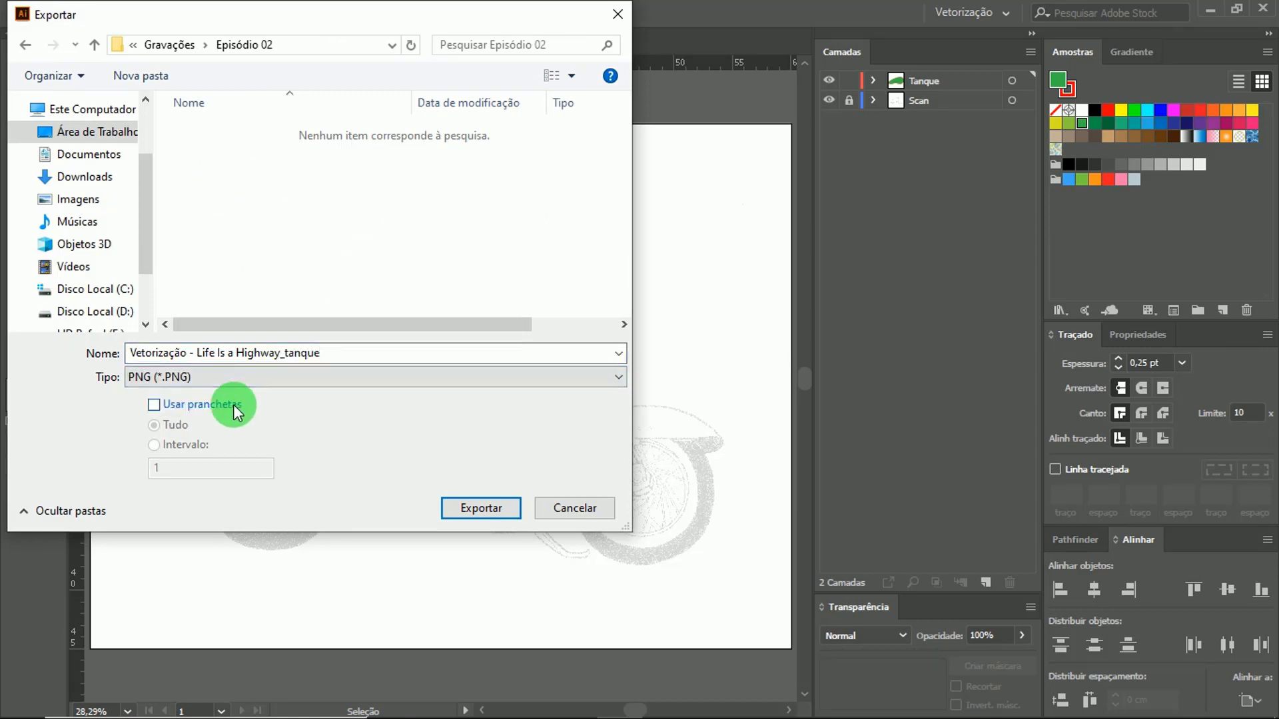
pyautogui.click(480, 508)
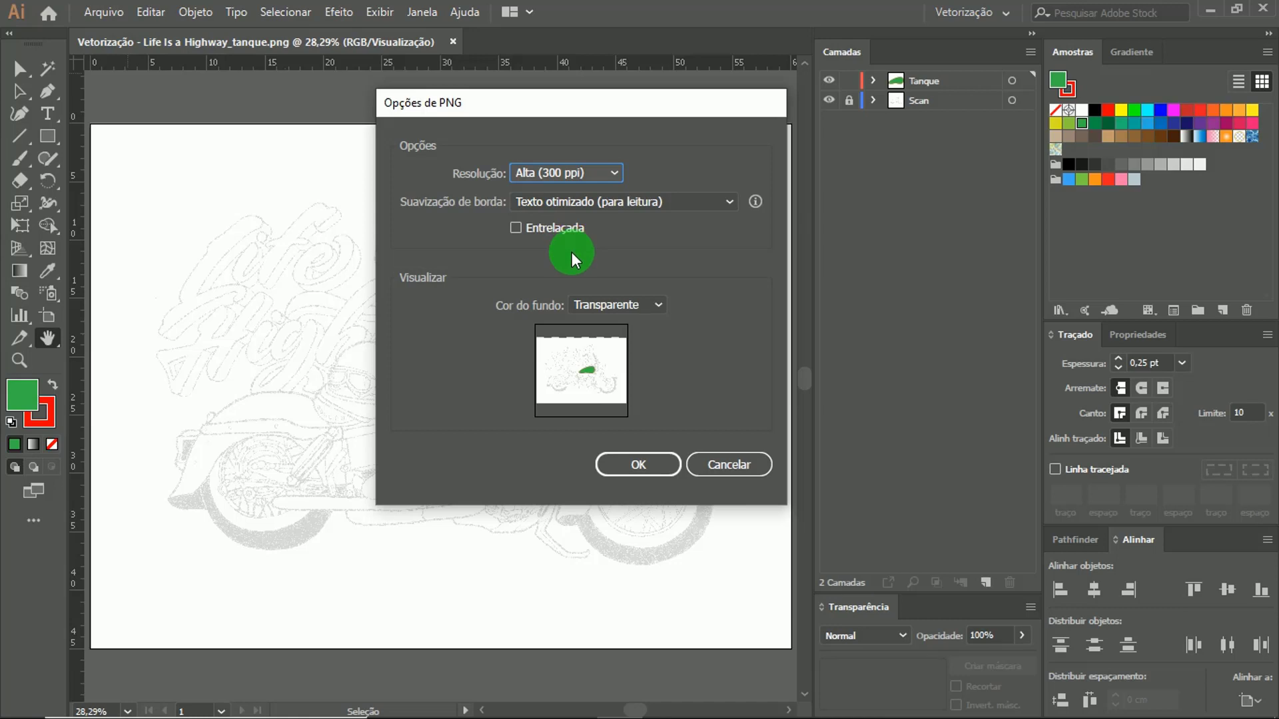
pyautogui.click(649, 463)
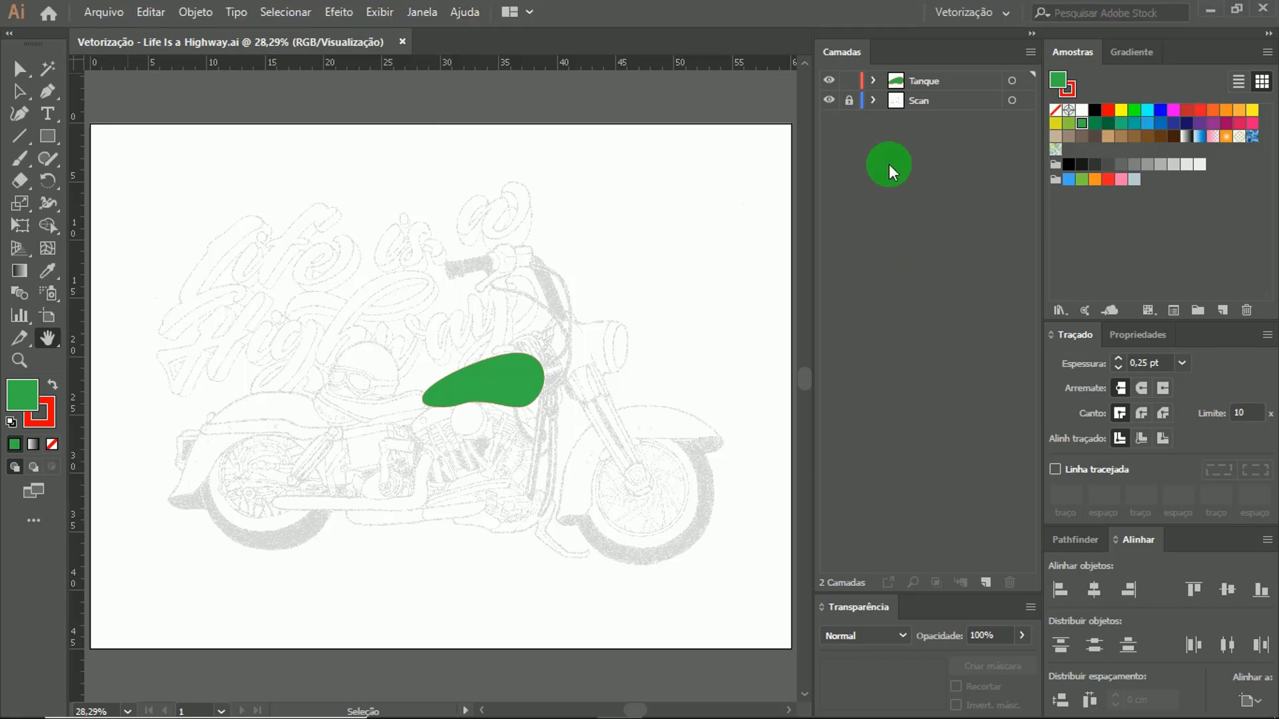
# Switch to Photoshop, fit the document in the window, and open the Episódio 02 folder inside Gravações in the file explorer.
pyautogui.click(1210, 11)
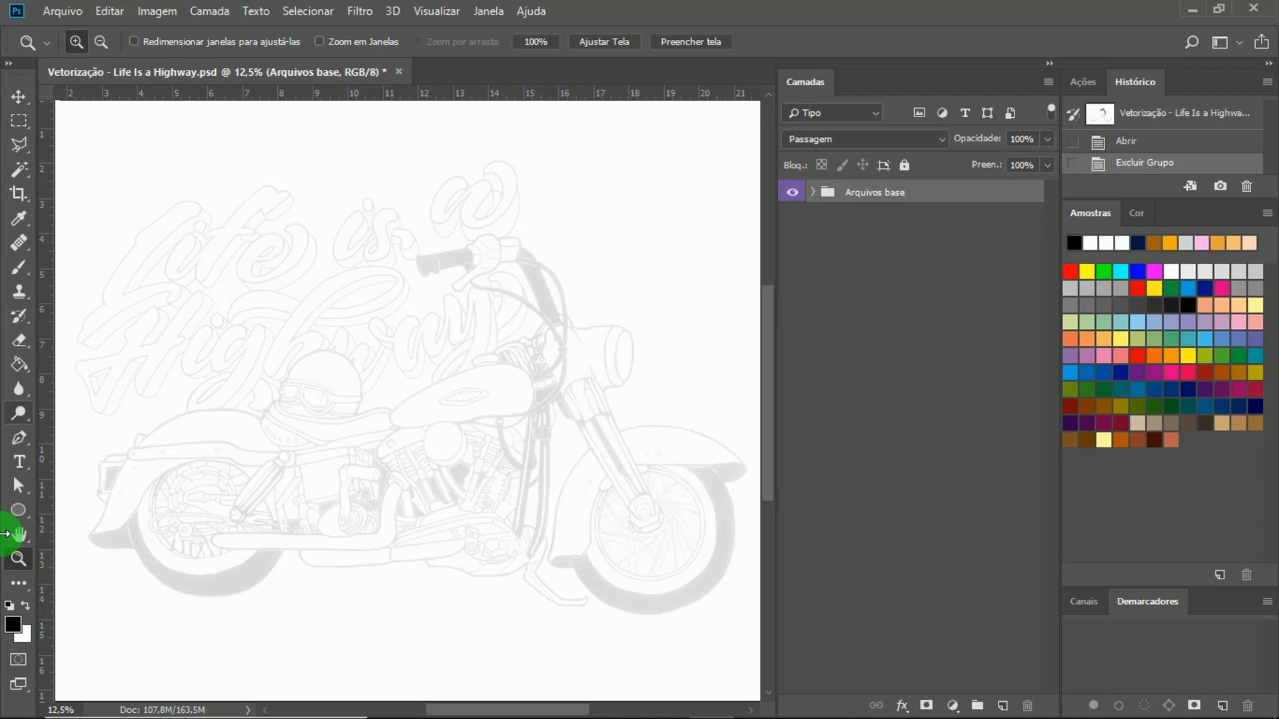
pyautogui.doubleClick(18, 535)
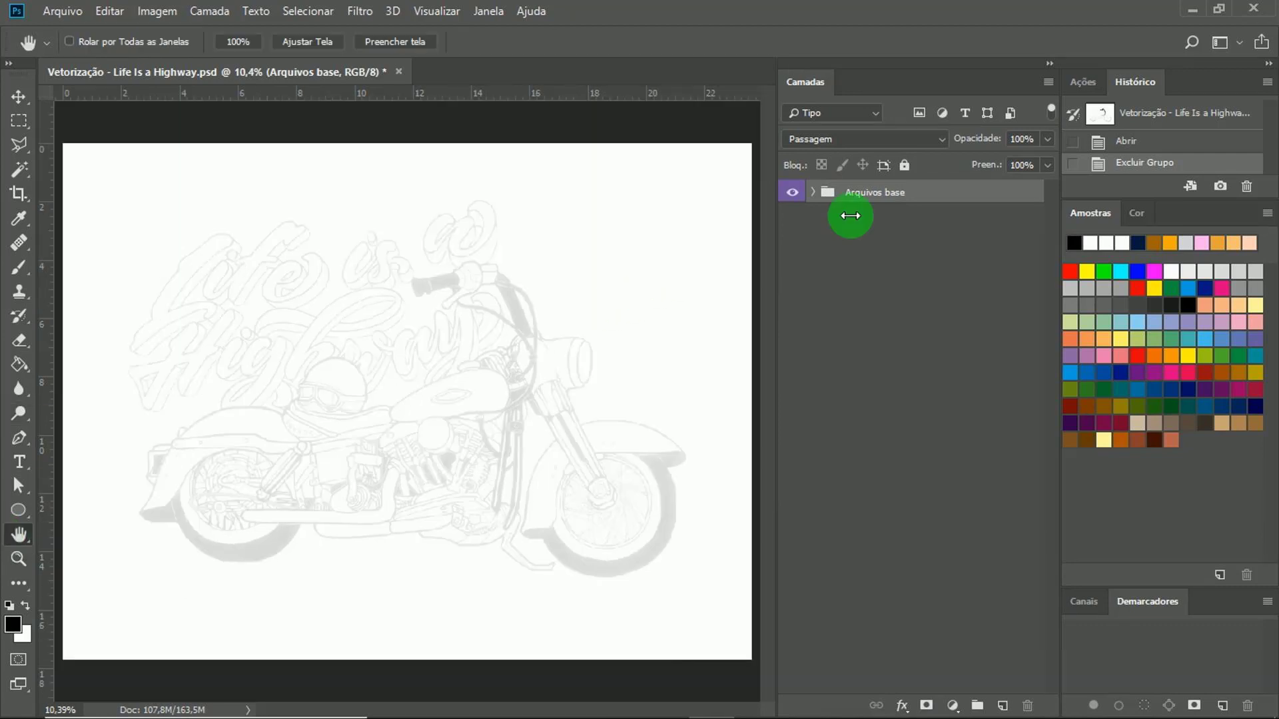
pyautogui.click(1192, 10)
pyautogui.click(677, 283)
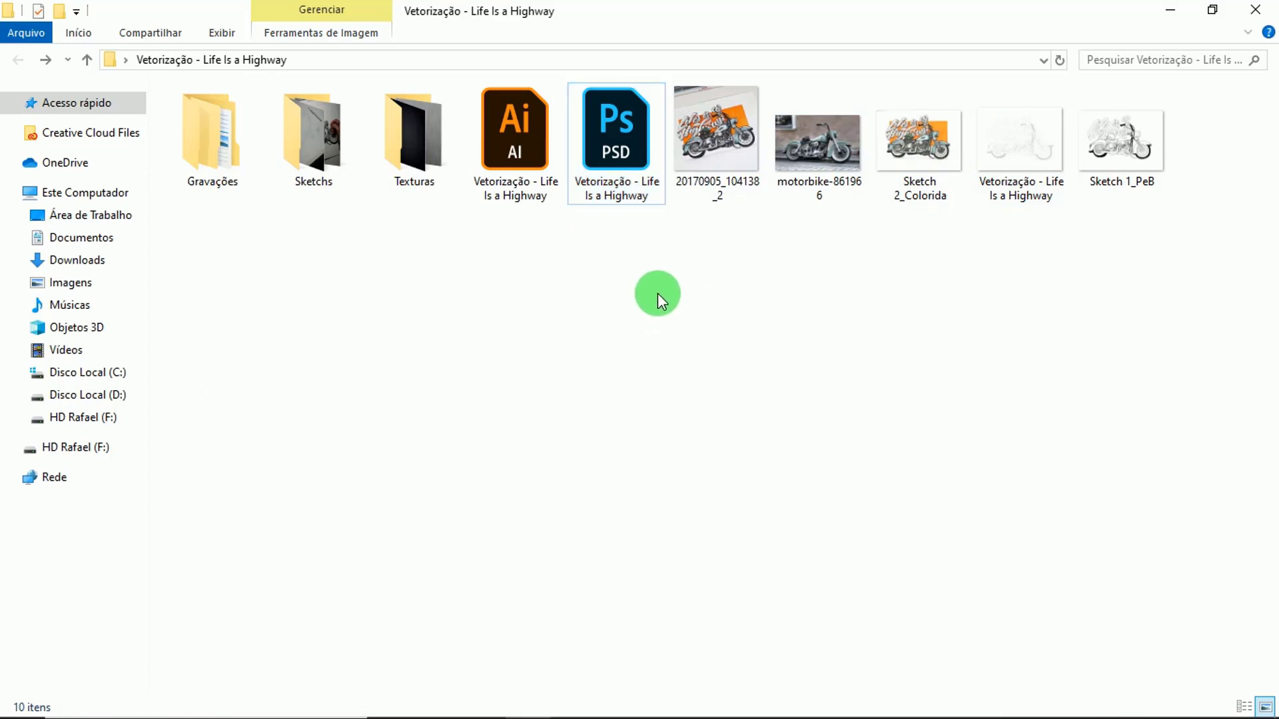
pyautogui.doubleClick(212, 153)
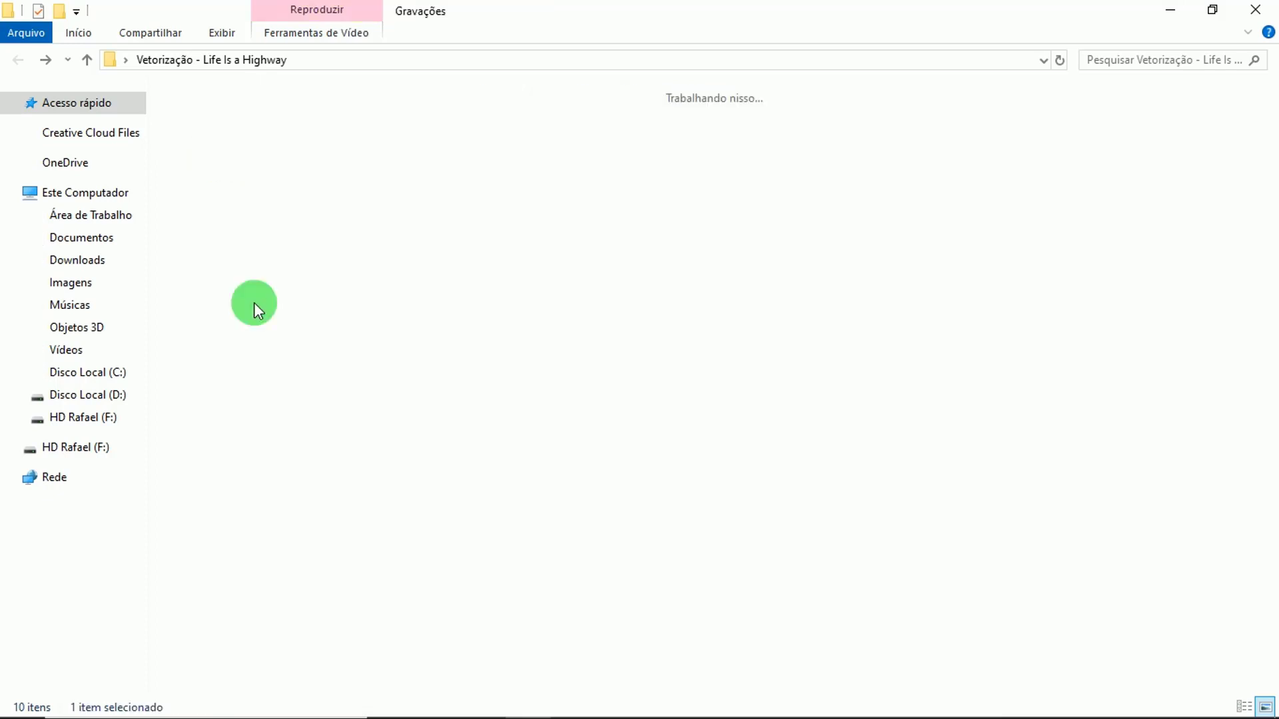
pyautogui.doubleClick(302, 162)
# Place the PNG "Vetorização - Life Is a Highway_tanque" into the Photoshop document at 100% scale.
pyautogui.moveTo(417, 120); pyautogui.dragTo(586, 459)
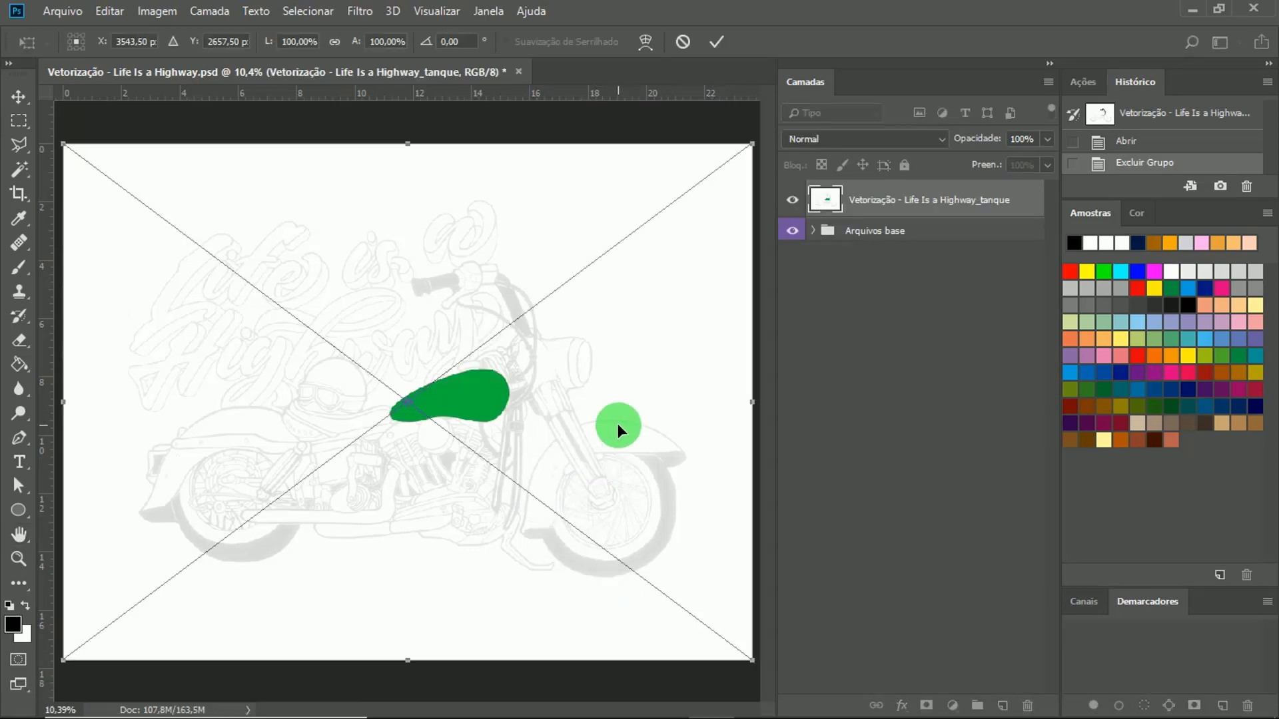
pyautogui.press('space')
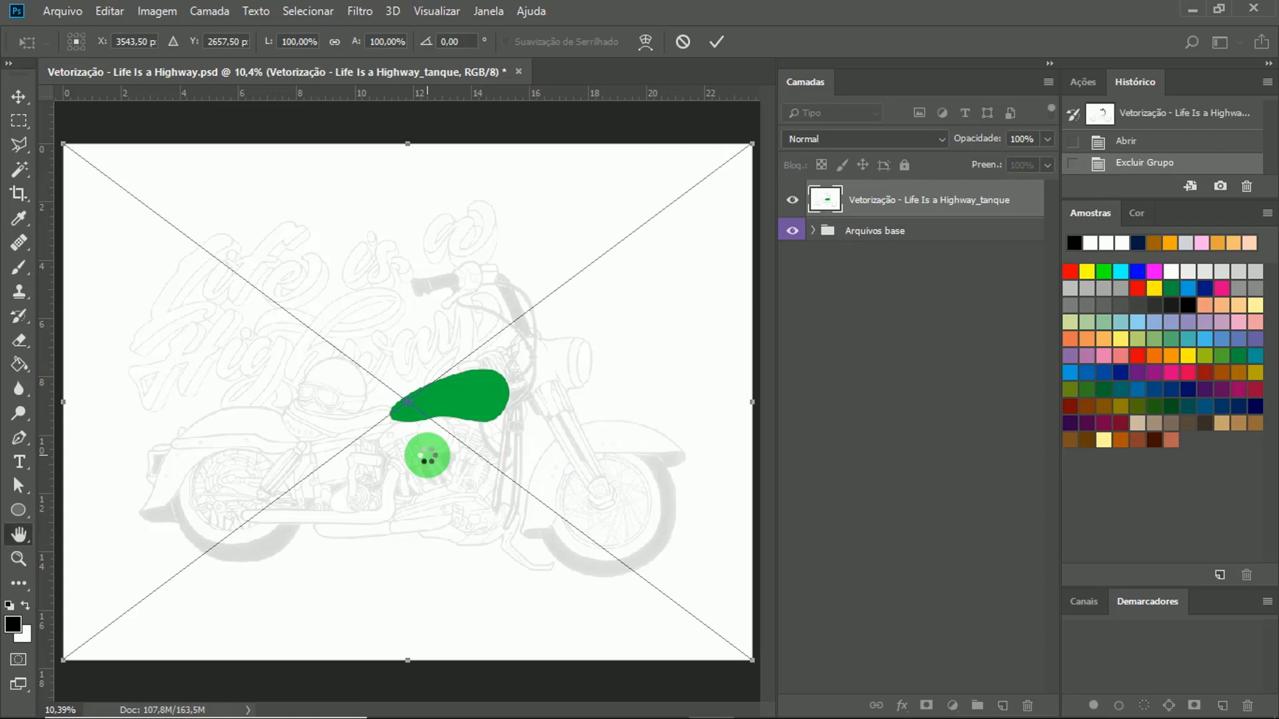
pyautogui.press('Return')
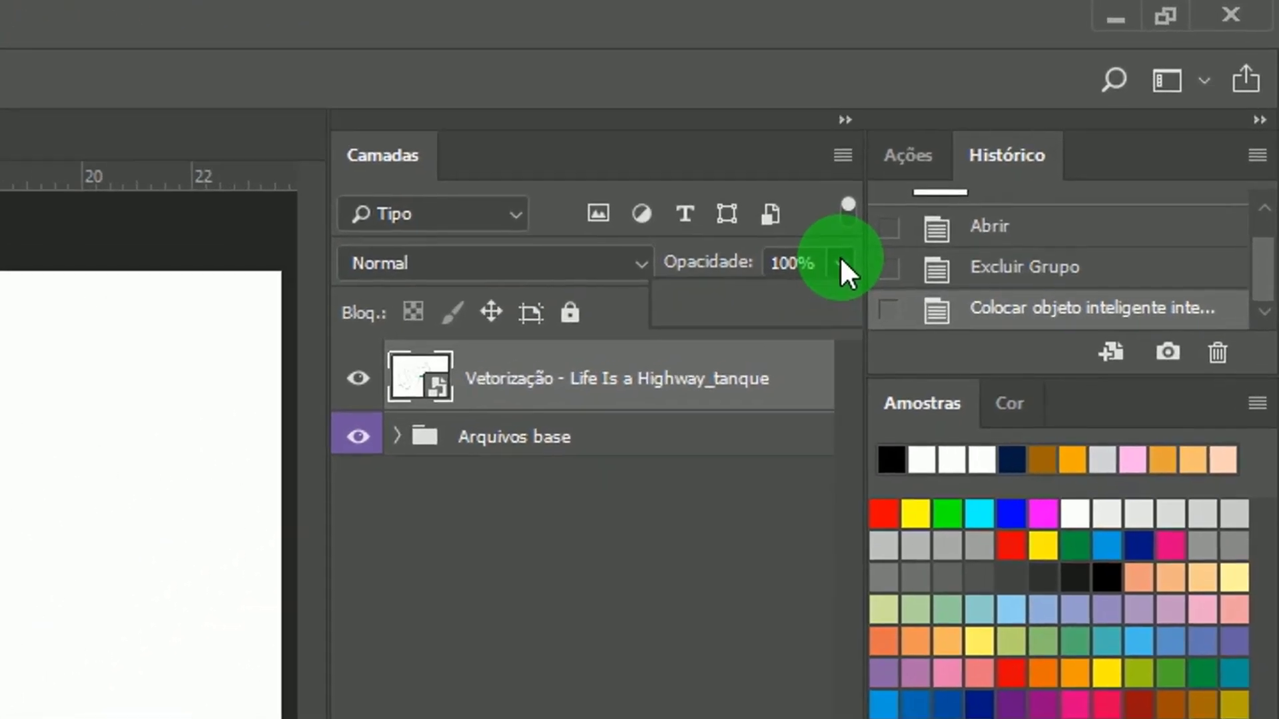
# Lower the placed tank PNG layer's opacity to 18% and deselect the layer.
pyautogui.click(1047, 138)
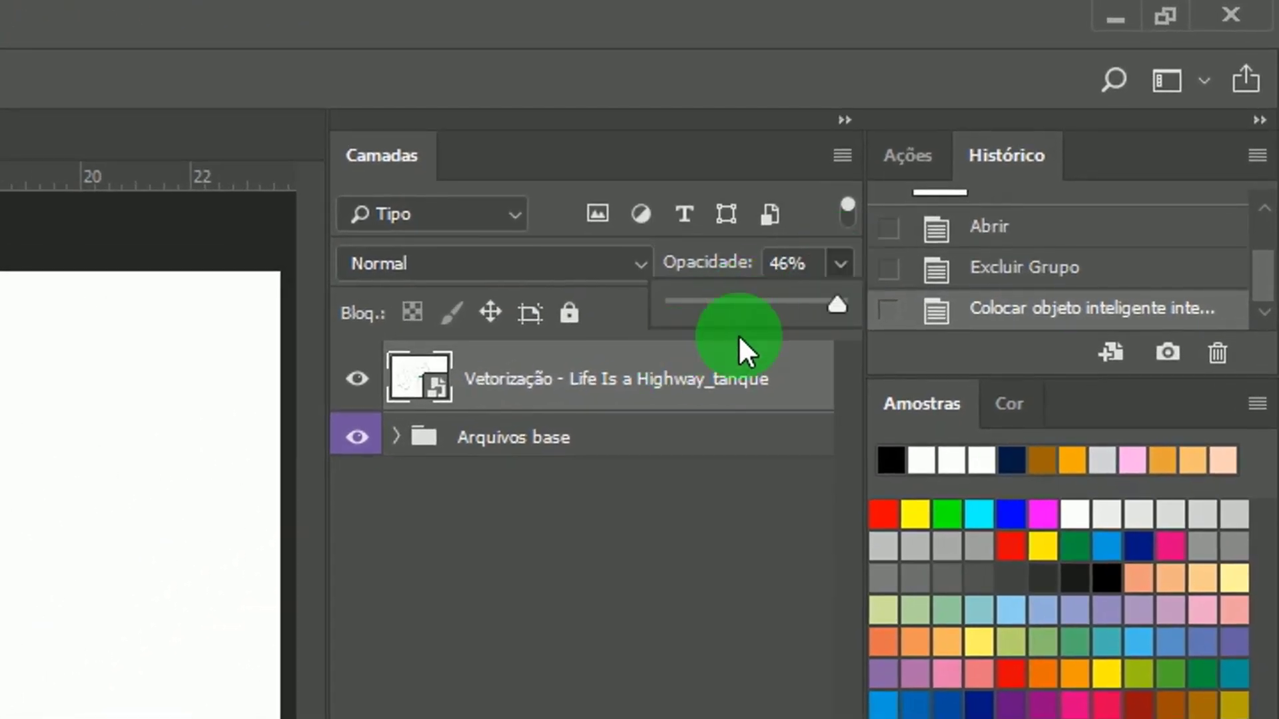
pyautogui.moveTo(738, 335); pyautogui.dragTo(698, 310)
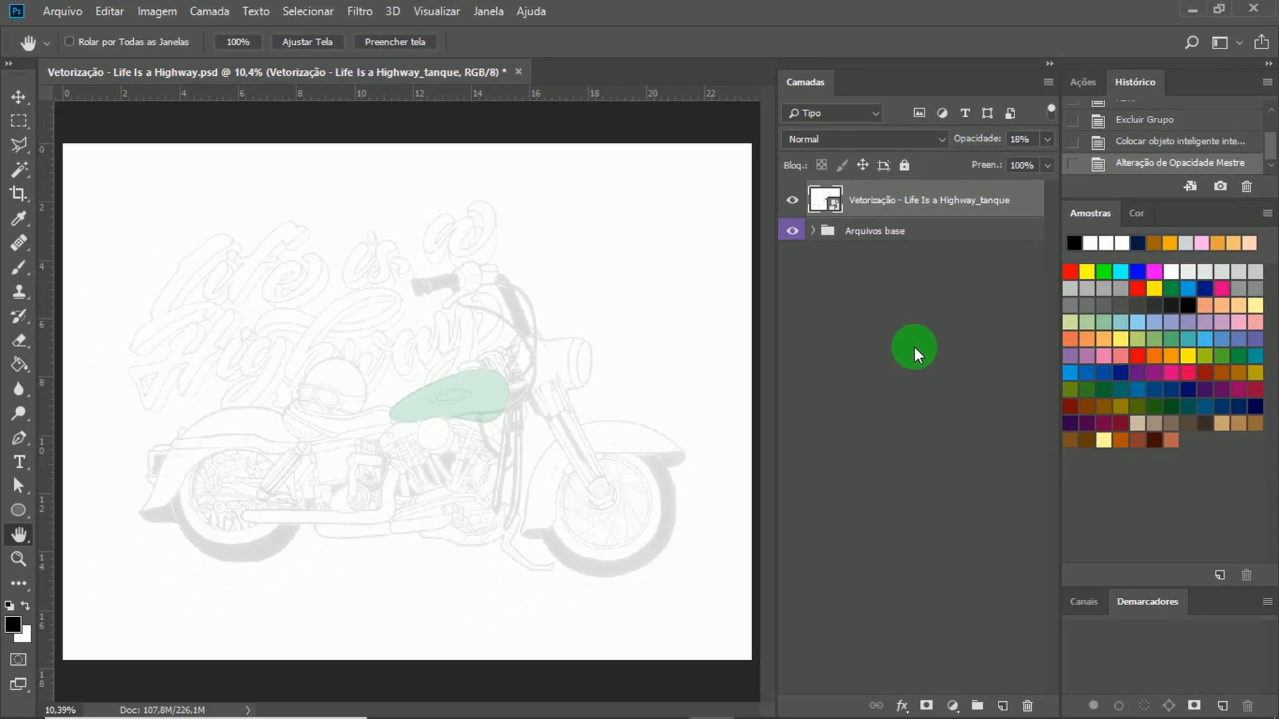
pyautogui.click(914, 347)
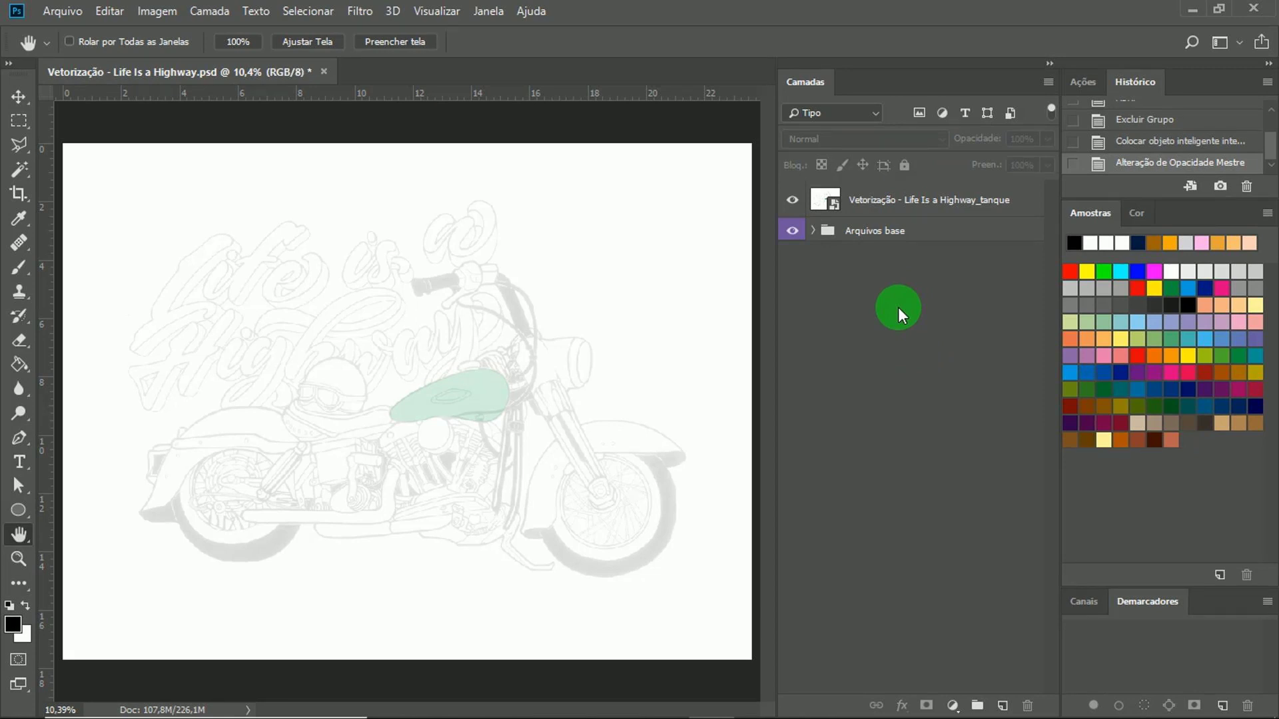
# Create a layer group above the placed tank layer and name it "Tanque".
pyautogui.click(892, 201)
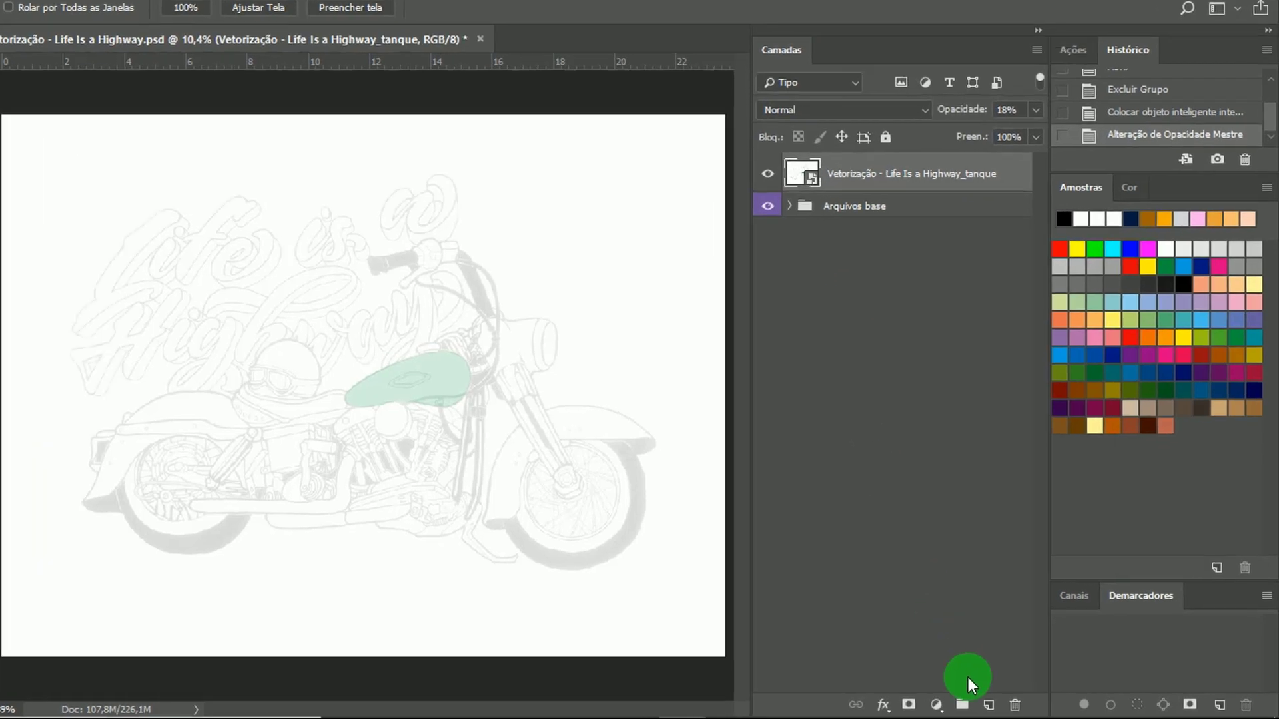
pyautogui.click(978, 706)
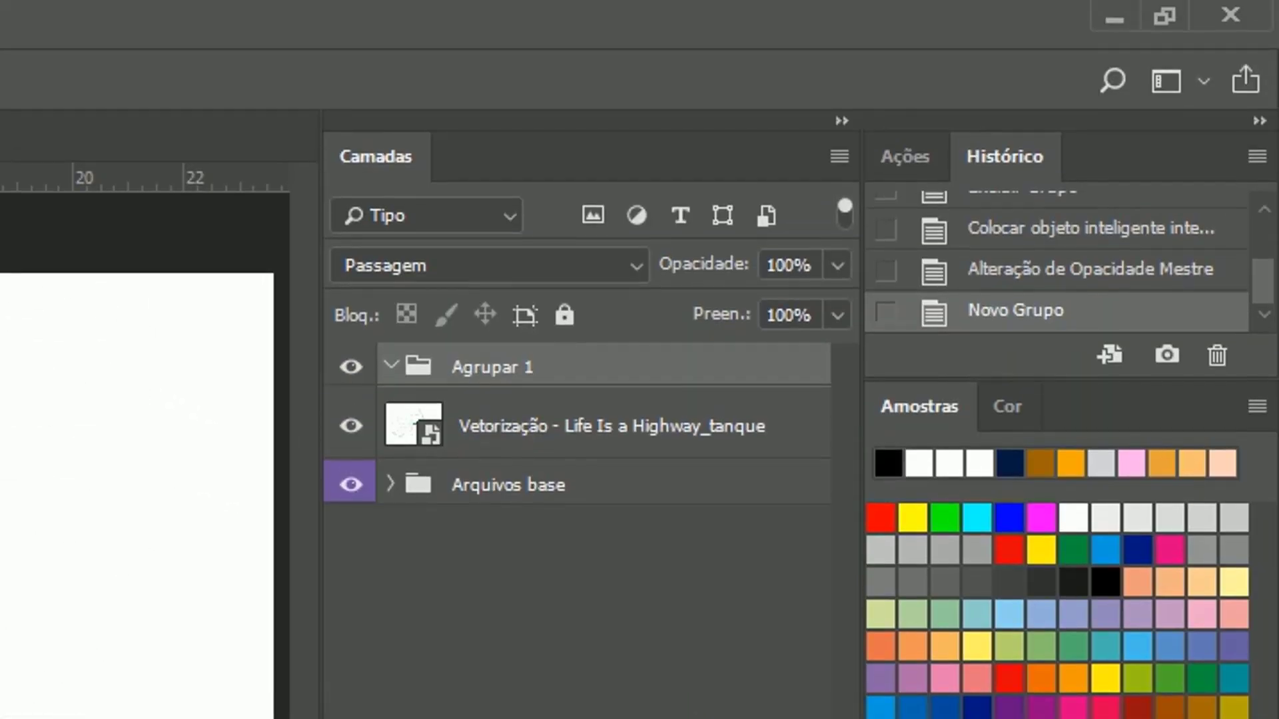
pyautogui.doubleClick(491, 360)
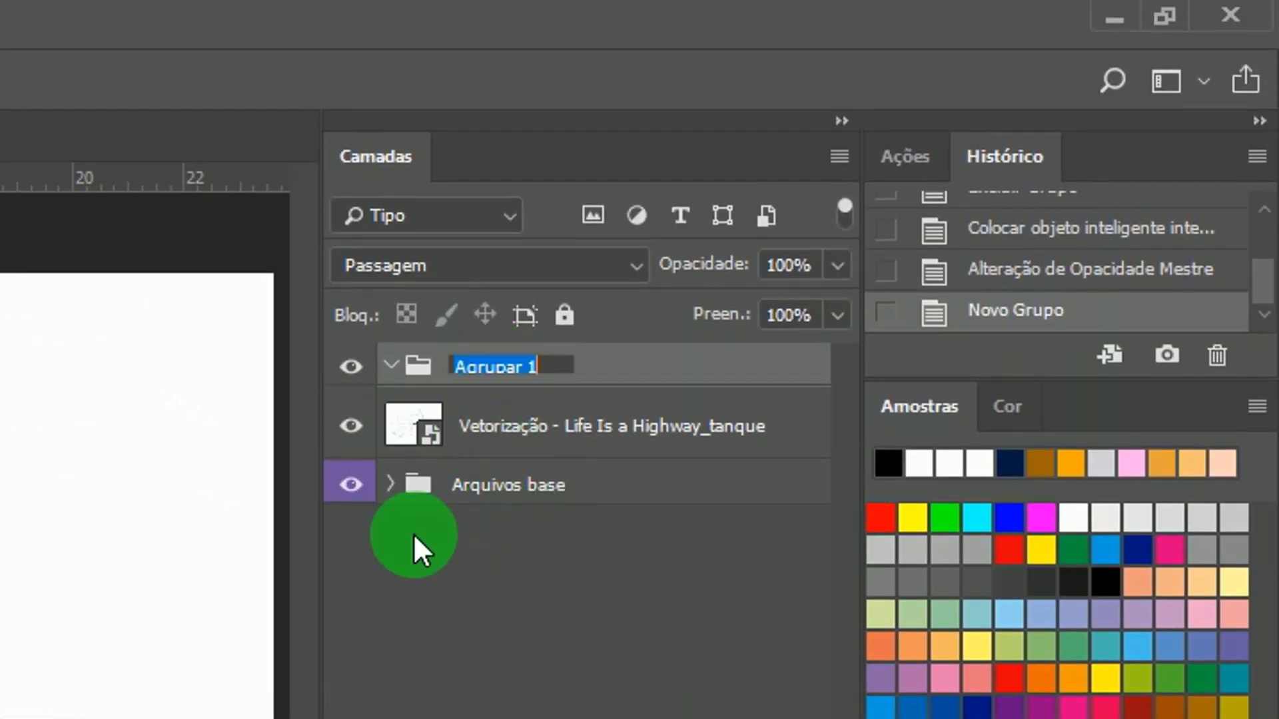
pyautogui.write('Tanque')
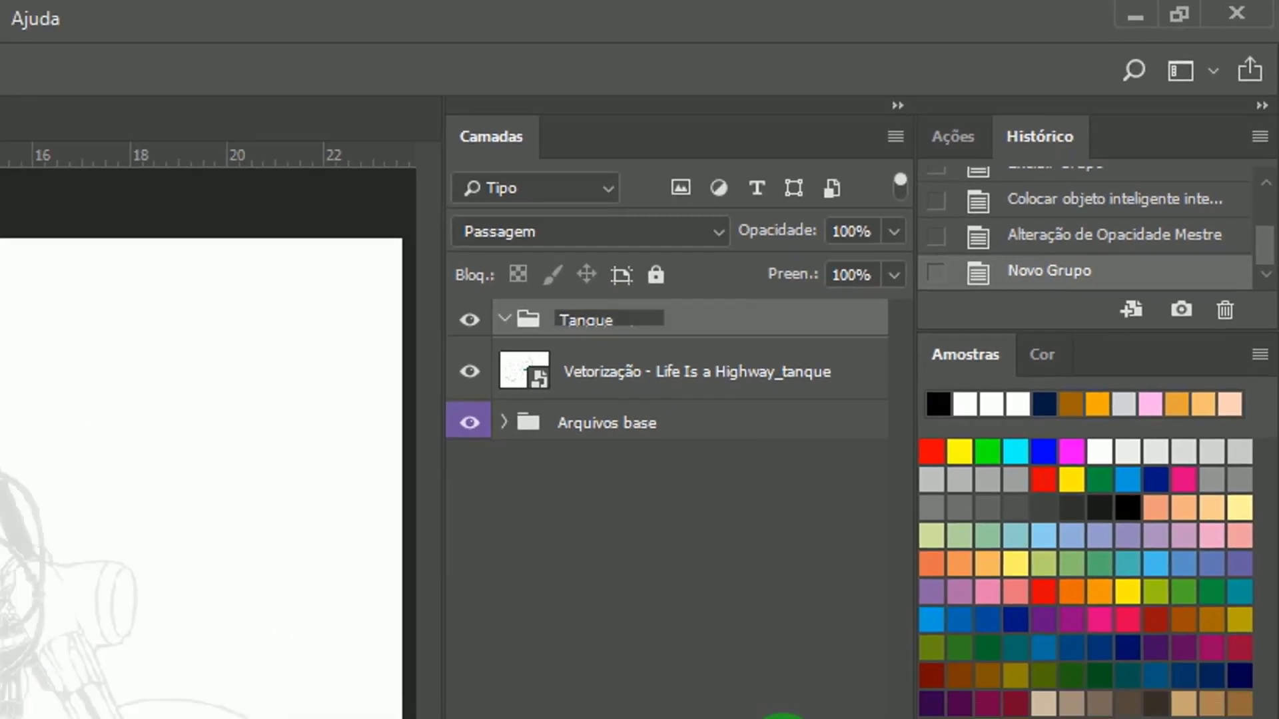
pyautogui.click(946, 454)
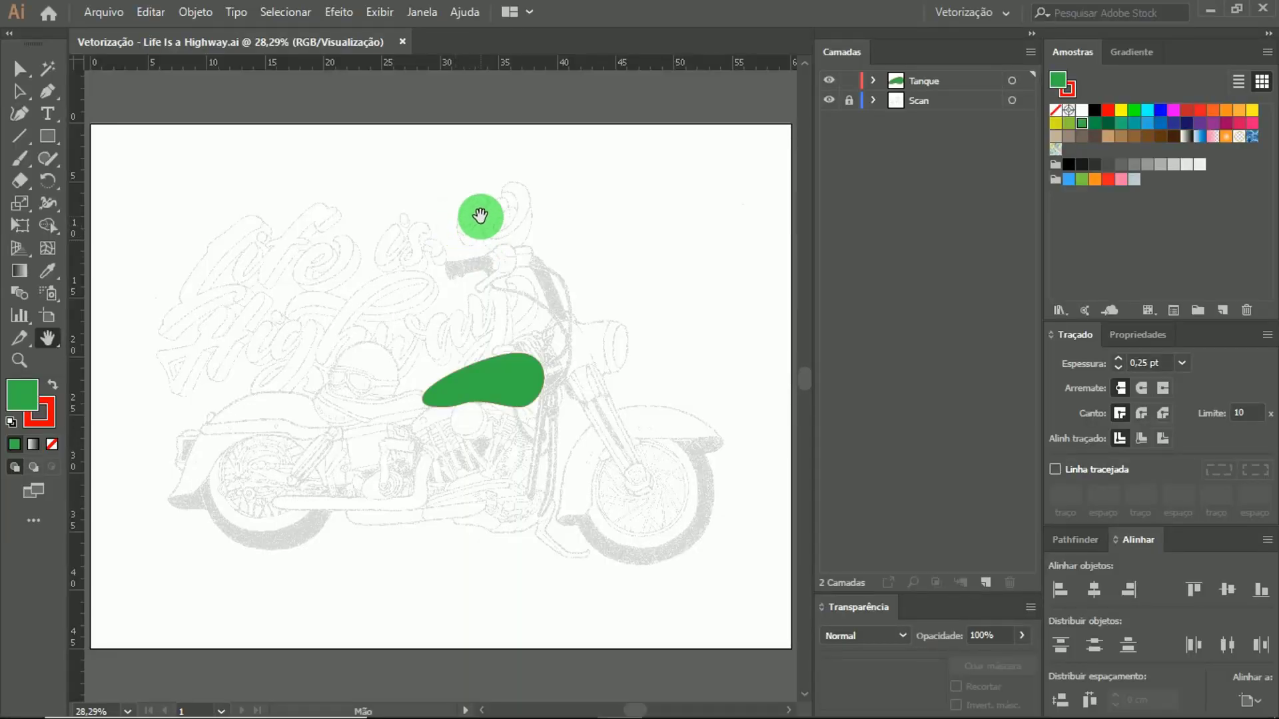
# Switch to Illustrator, select and copy the whole green tank shape, and return to Photoshop.
pyautogui.click(533, 386)
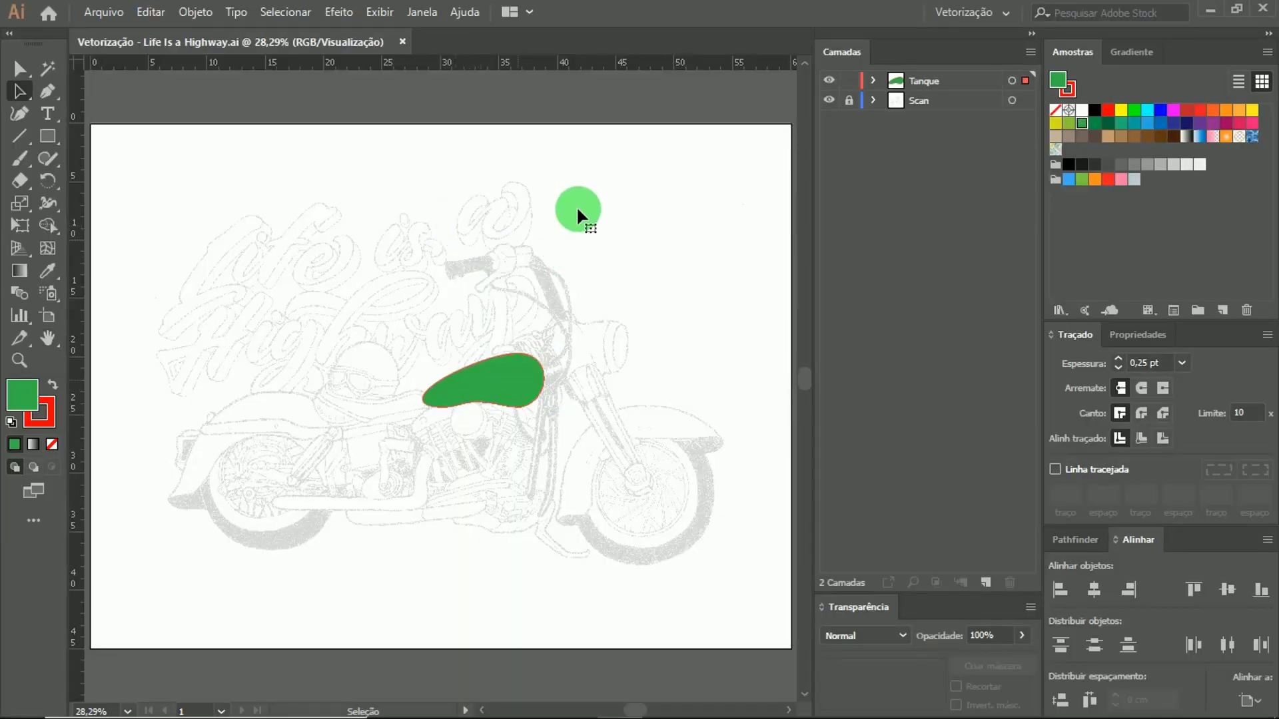
pyautogui.hotkey('ctrl', 'a')
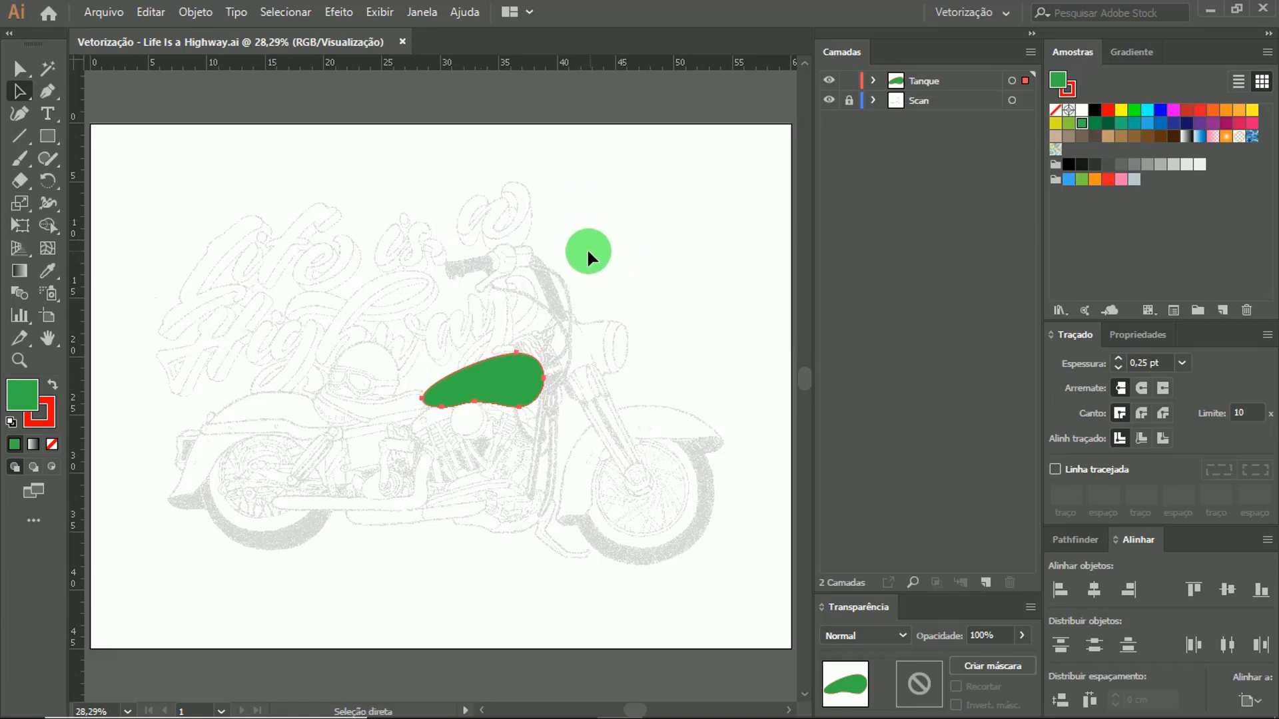
pyautogui.hotkey('alt', 'Tab')
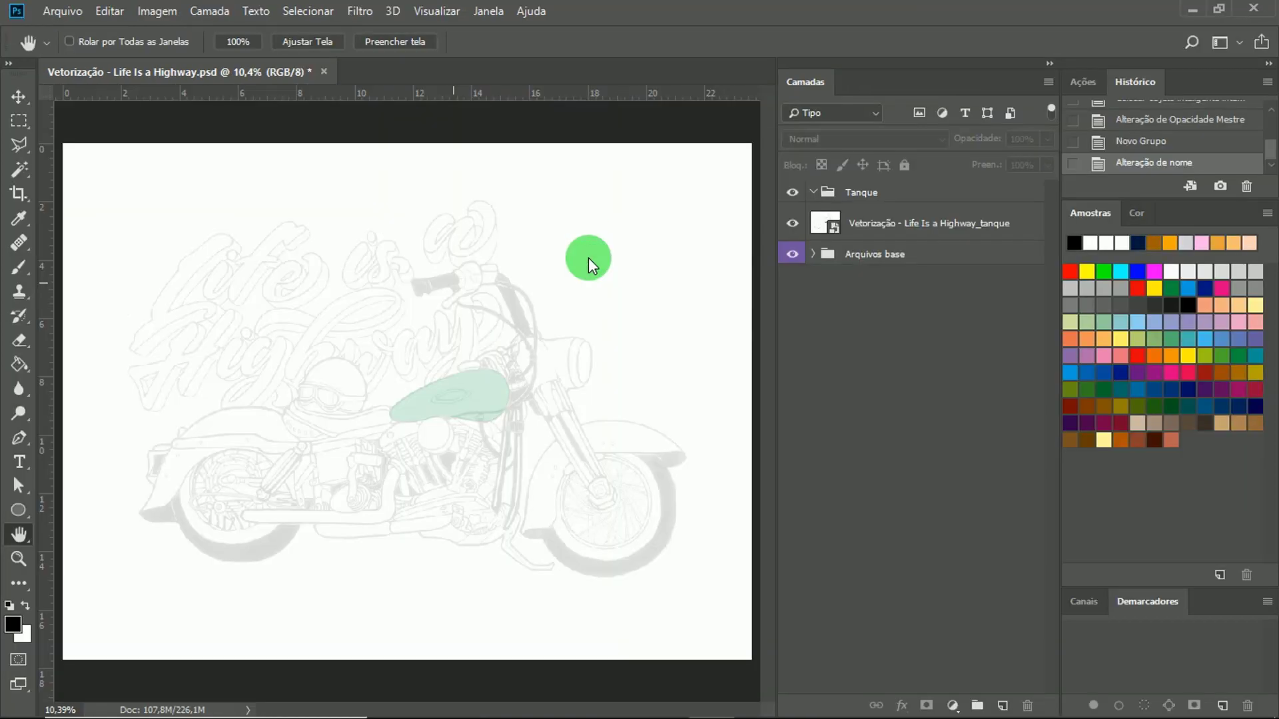
# Paste the tank into the Photoshop document as a shape layer (Camada de Forma) and put it inside the Tanque group.
pyautogui.hotkey('ctrl', 'v')
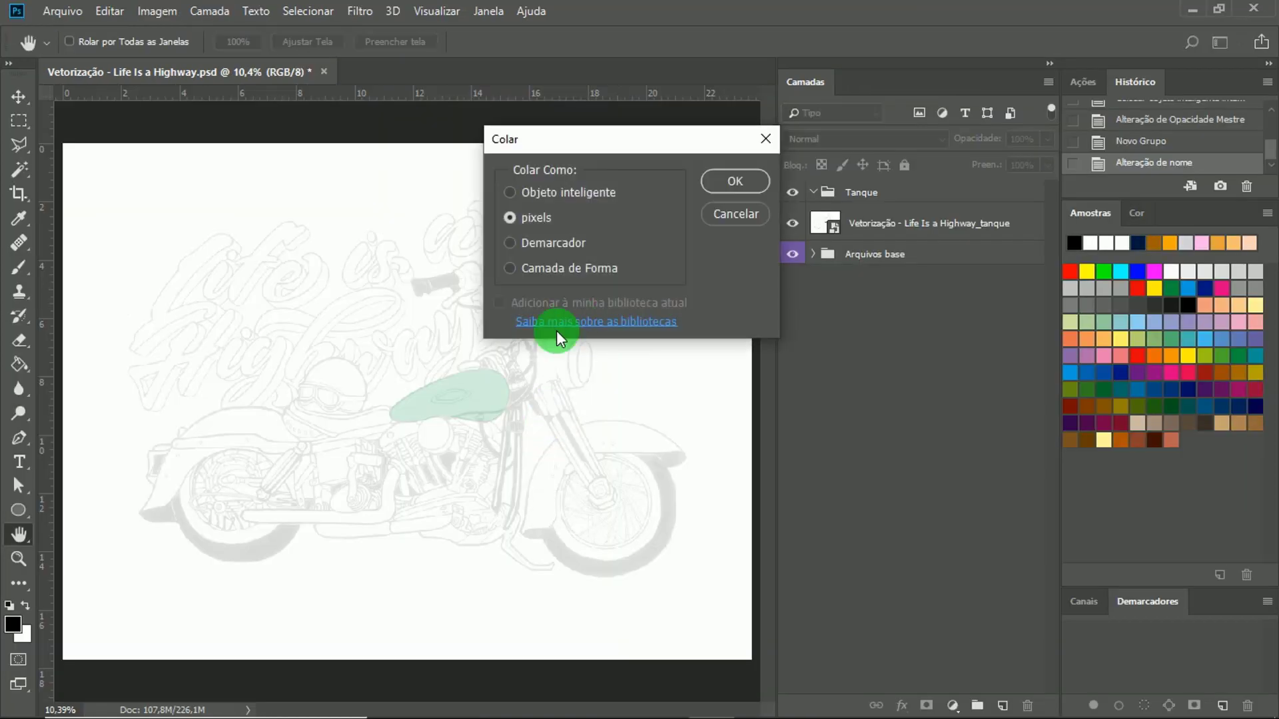
pyautogui.click(576, 289)
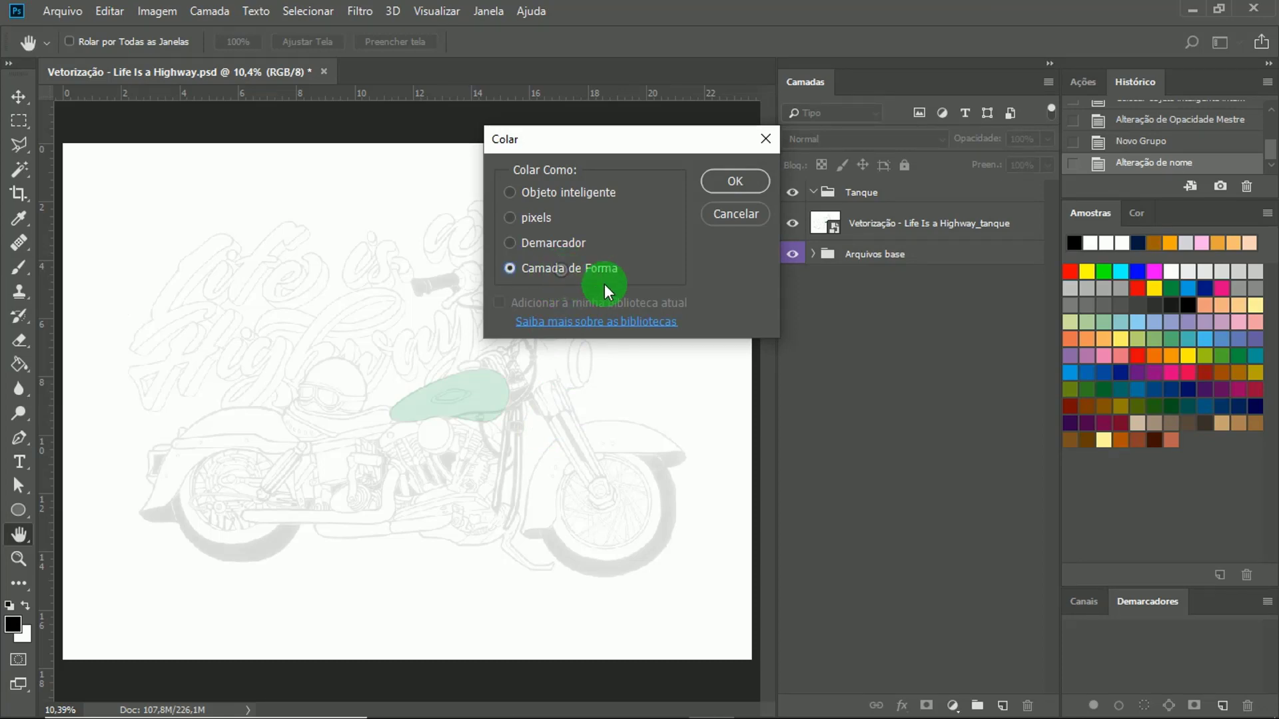
pyautogui.click(721, 184)
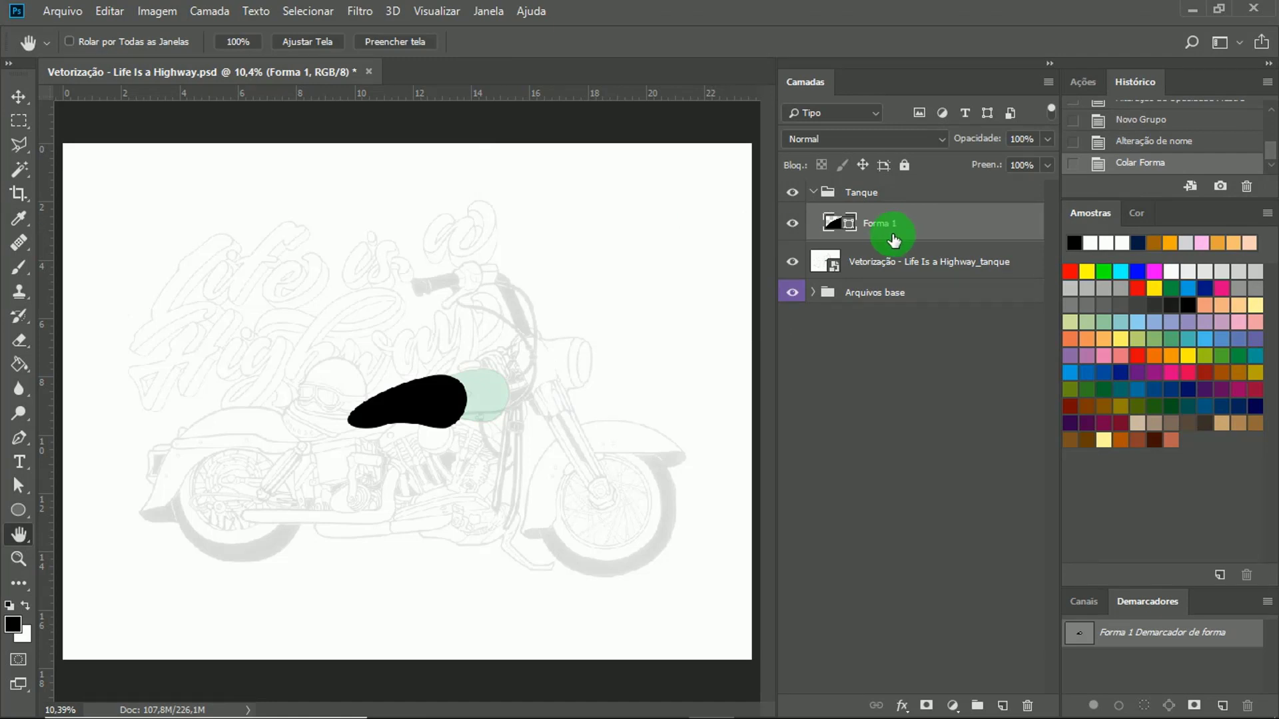
pyautogui.moveTo(881, 232); pyautogui.dragTo(873, 195)
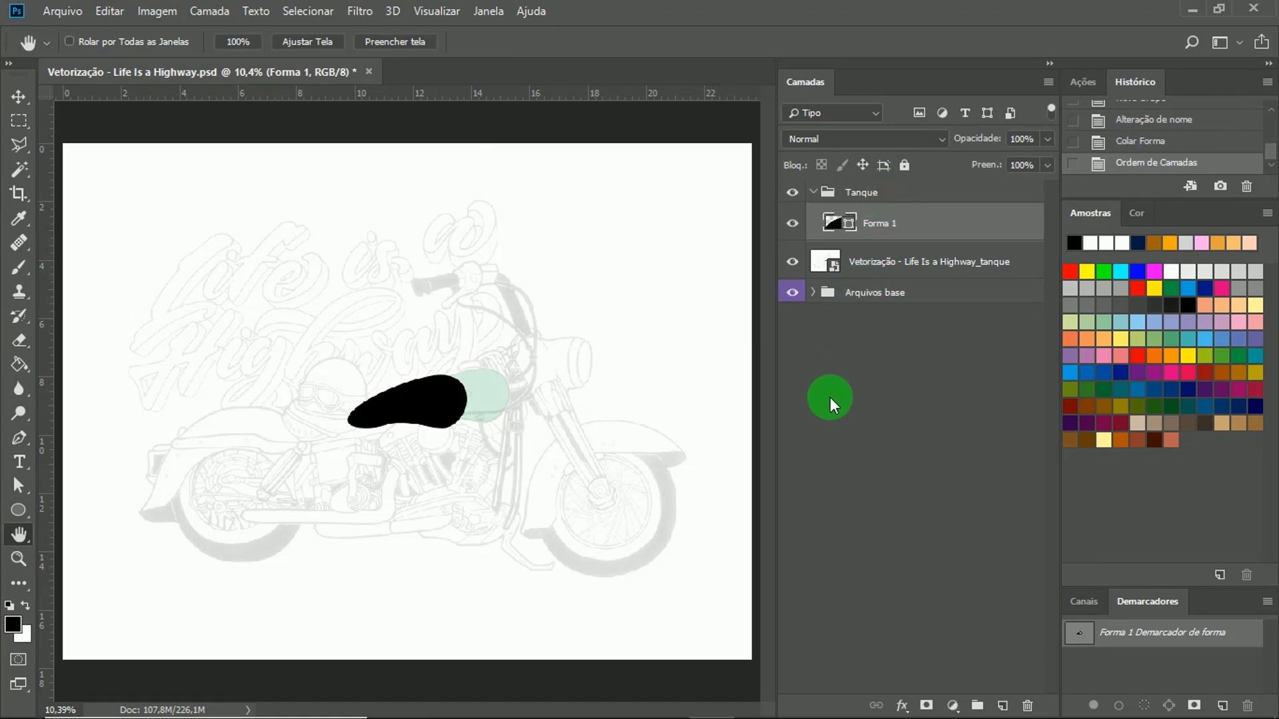
# Move the pasted black tank shape so it aligns exactly over the pale green tank.
pyautogui.press('z')
pyautogui.click(427, 415)
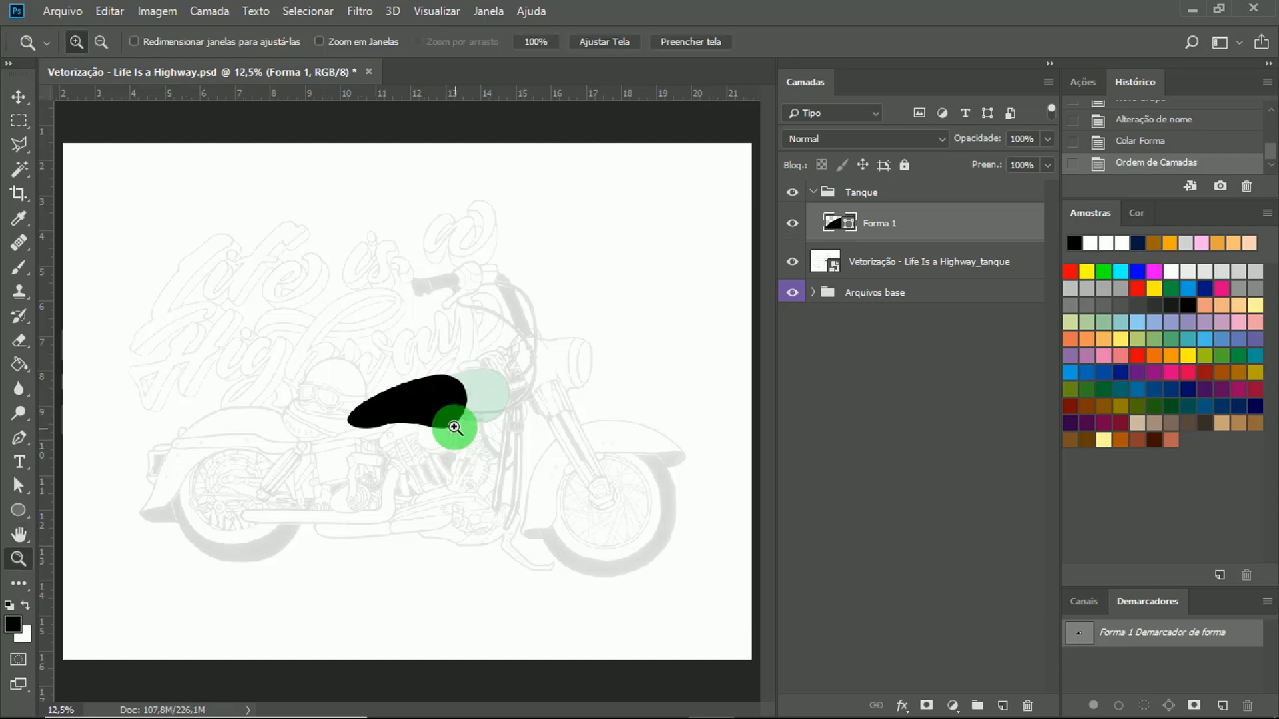
pyautogui.click(450, 398)
pyautogui.click(475, 405)
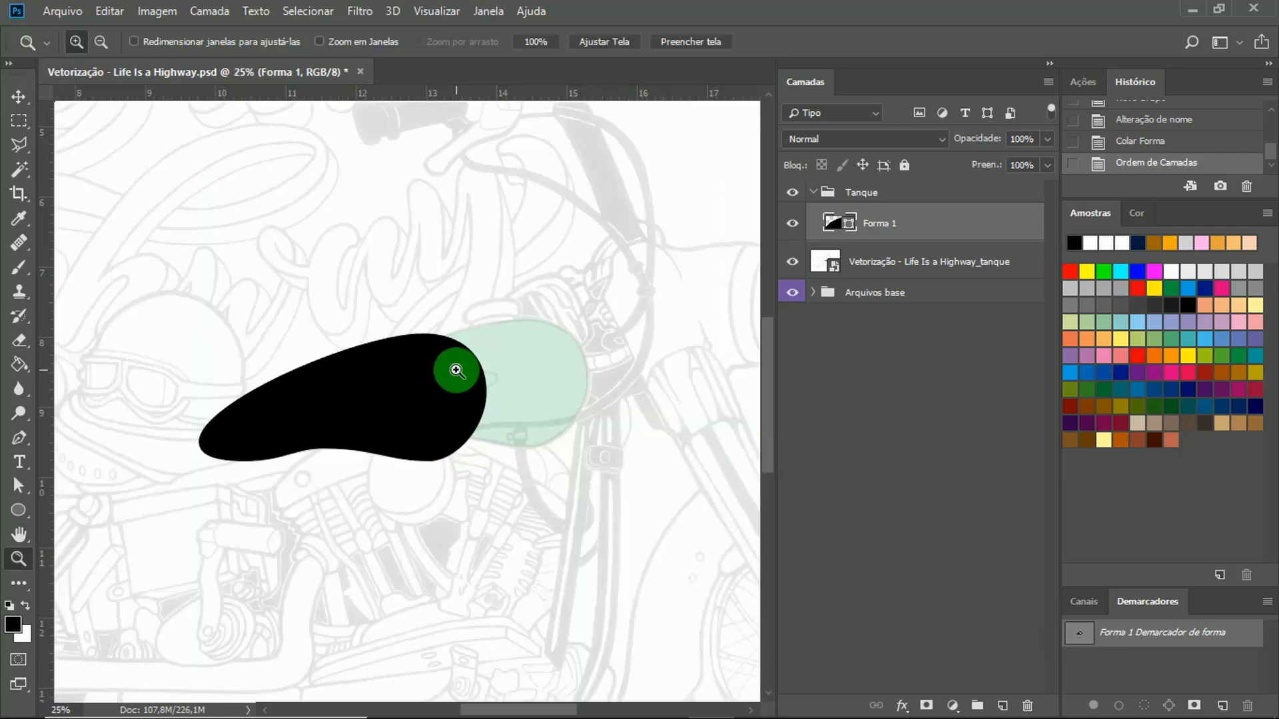
pyautogui.click(425, 397)
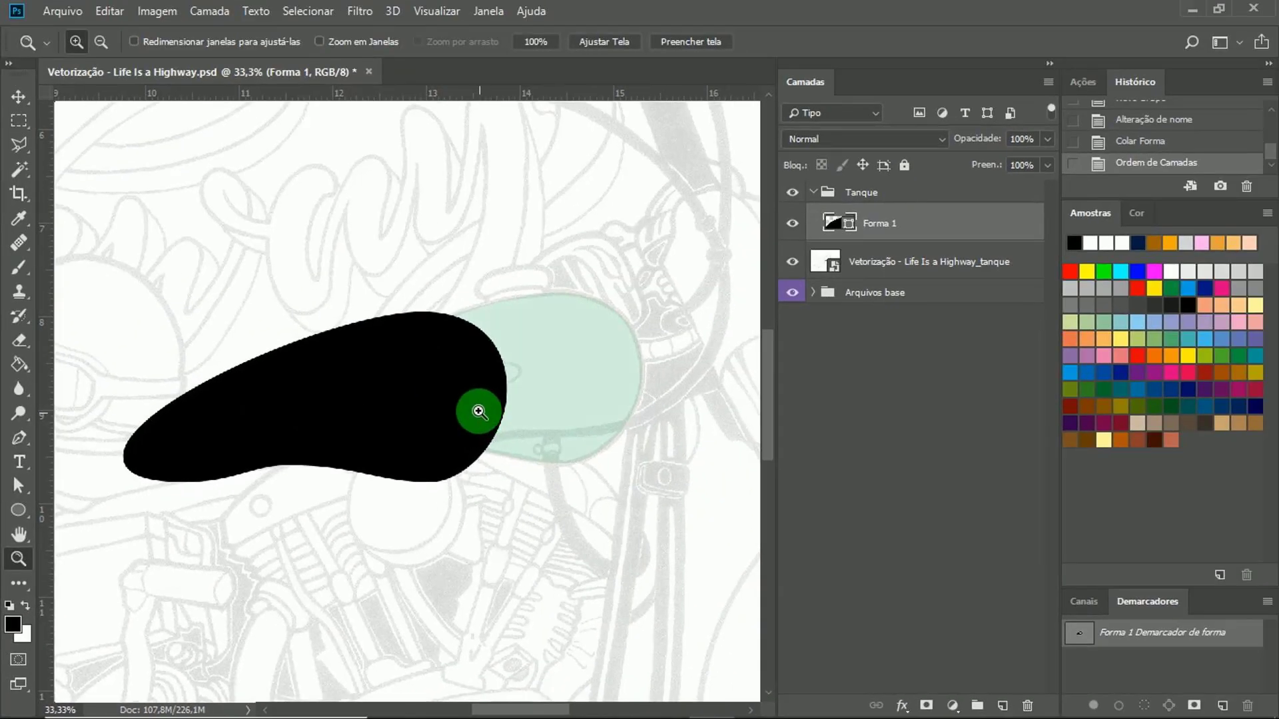
pyautogui.click(471, 409)
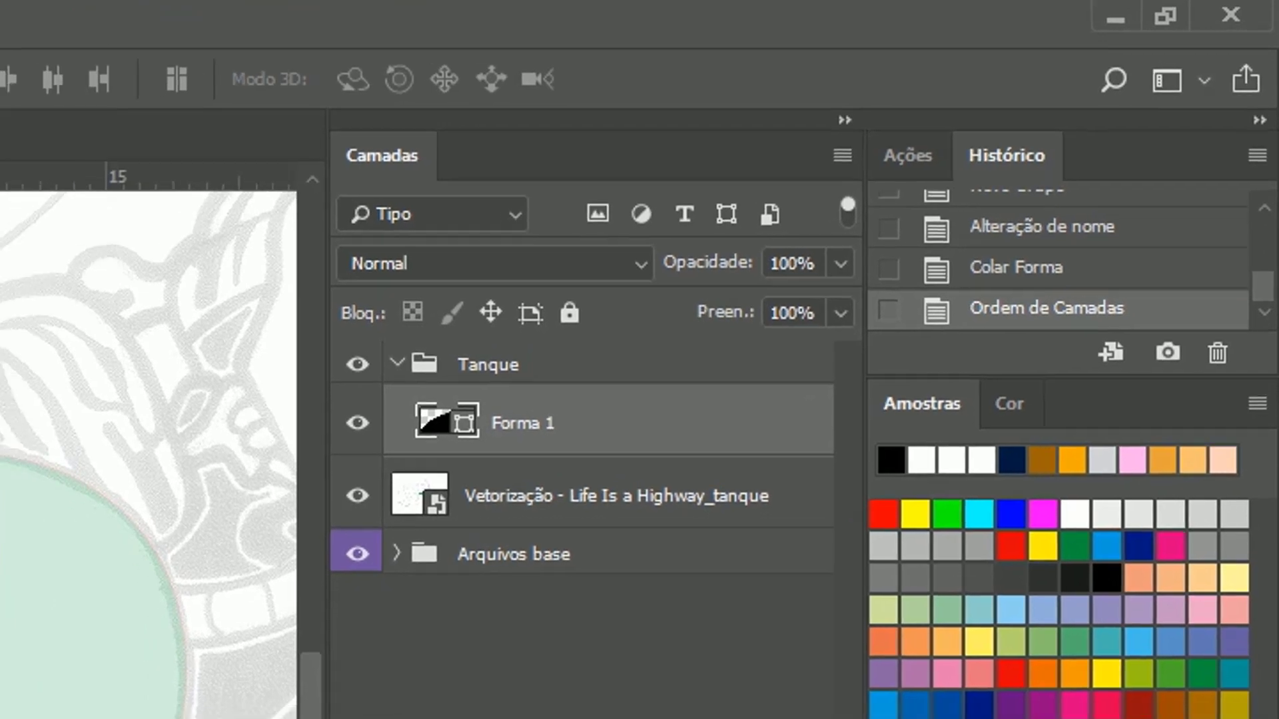
pyautogui.moveTo(110, 510); pyautogui.dragTo(433, 373)
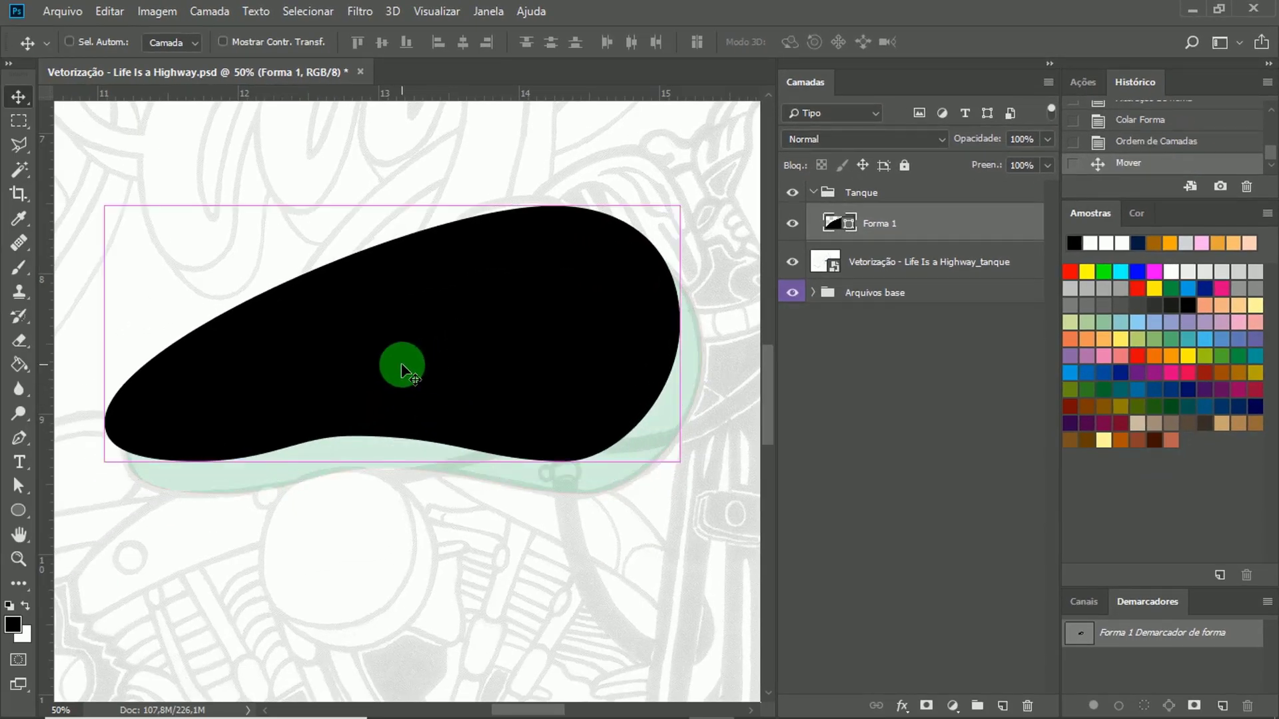
pyautogui.moveTo(339, 363); pyautogui.dragTo(358, 383)
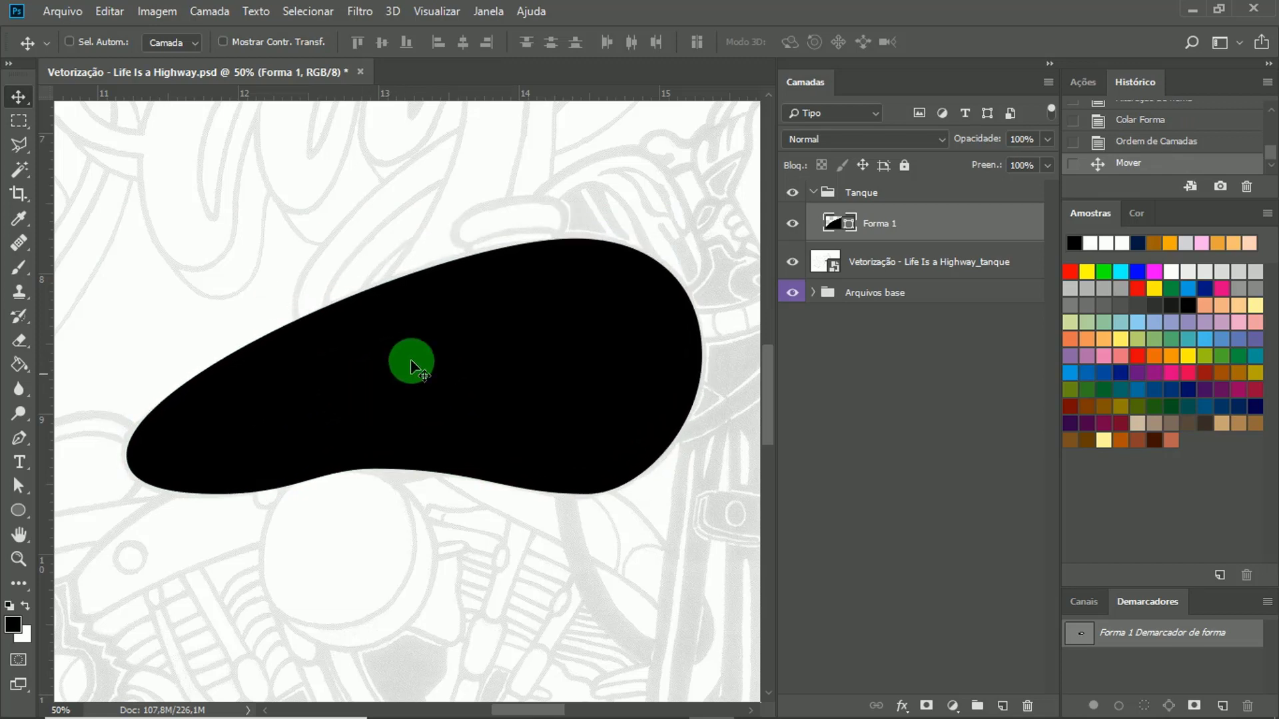
# Set the pasted tank shape's opacity to 38% and choose the yellow swatch.
pyautogui.click(1046, 141)
pyautogui.click(991, 160)
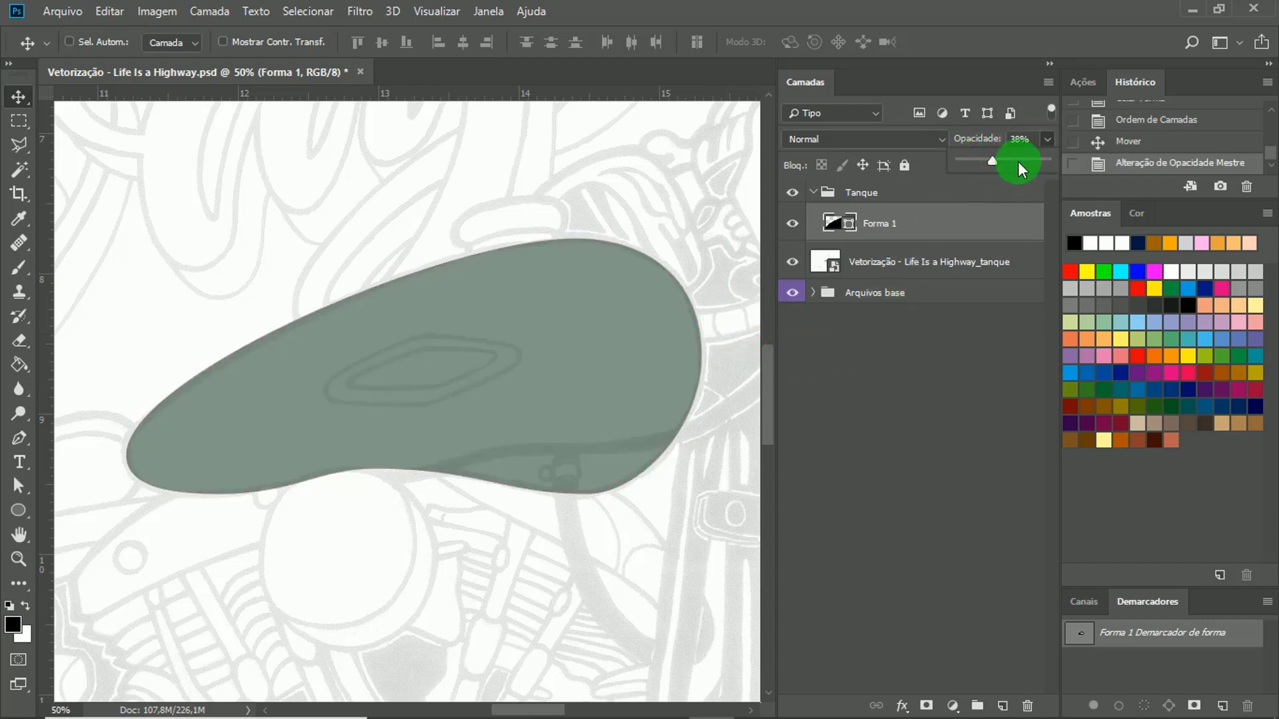
pyautogui.moveTo(1021, 170); pyautogui.dragTo(1019, 217)
pyautogui.click(1088, 271)
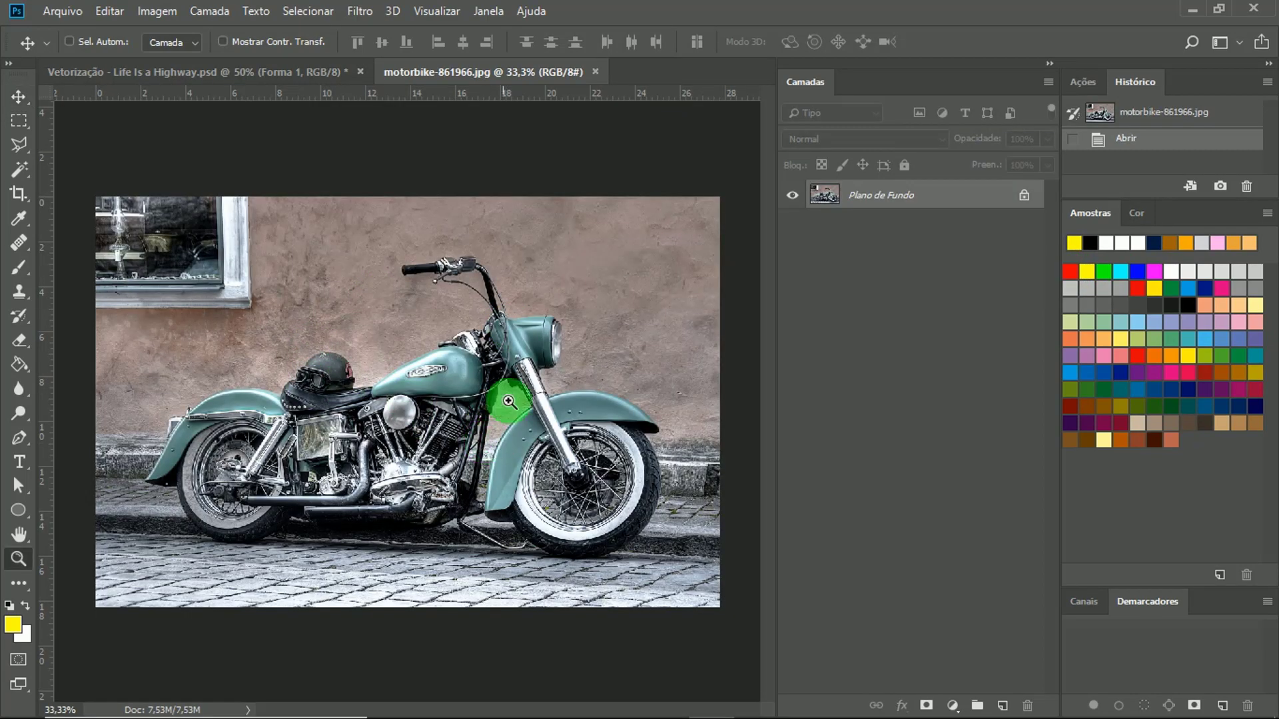
# Sample the medium green-teal from the front fender in the motorbike-861966.jpg photo as the foreground colour.
pyautogui.press('z')
pyautogui.click(470, 405)
pyautogui.click(441, 371)
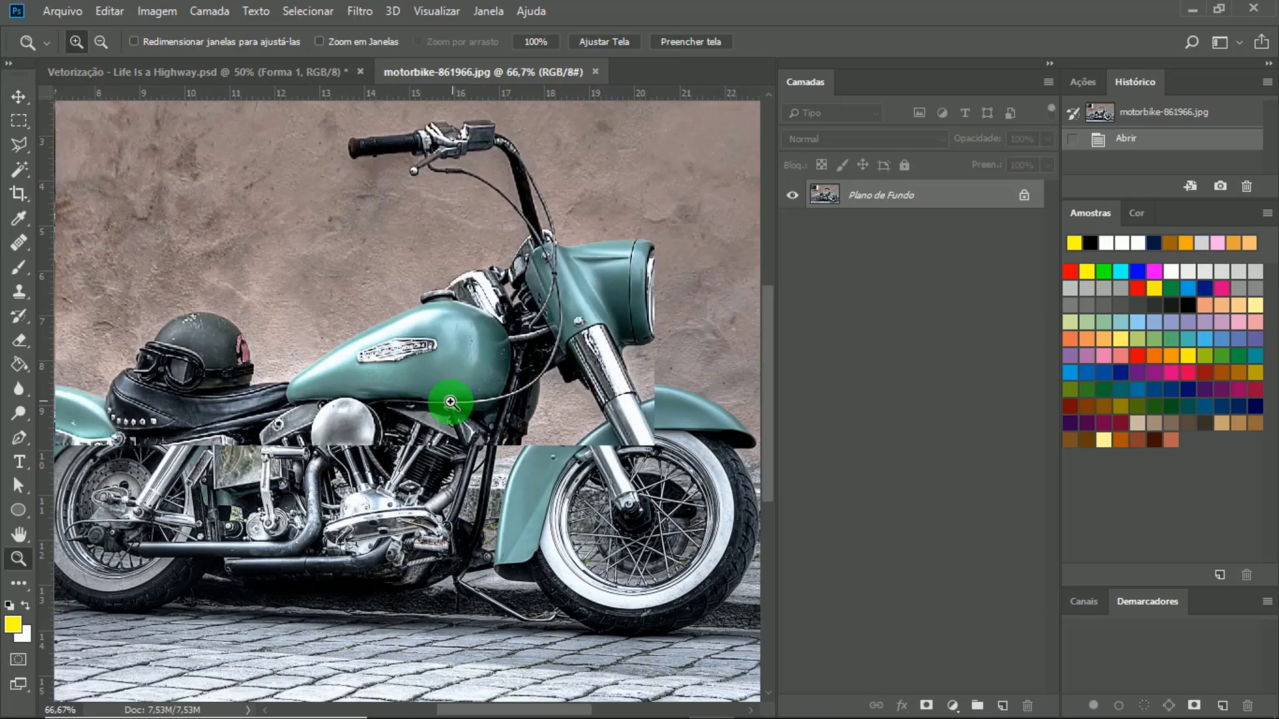
pyautogui.click(632, 516)
pyautogui.click(598, 459)
pyautogui.moveTo(555, 542); pyautogui.dragTo(431, 477)
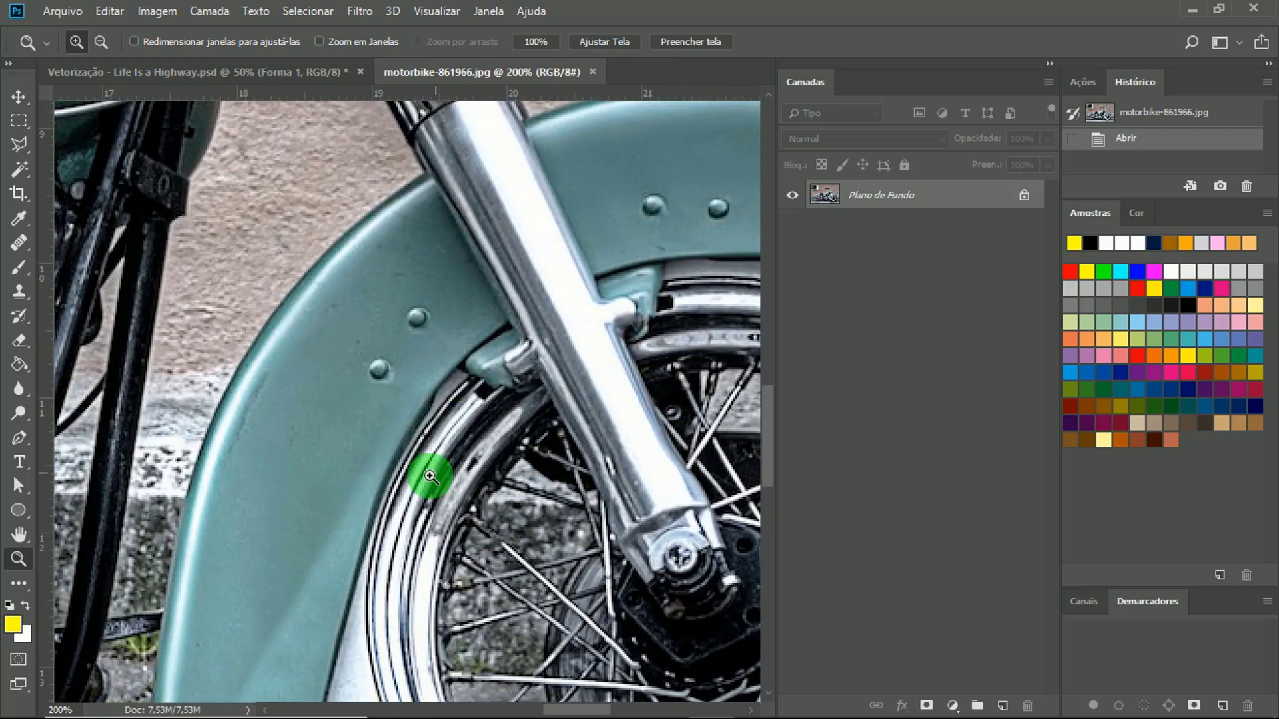
pyautogui.moveTo(343, 475); pyautogui.dragTo(328, 375)
pyautogui.press('i')
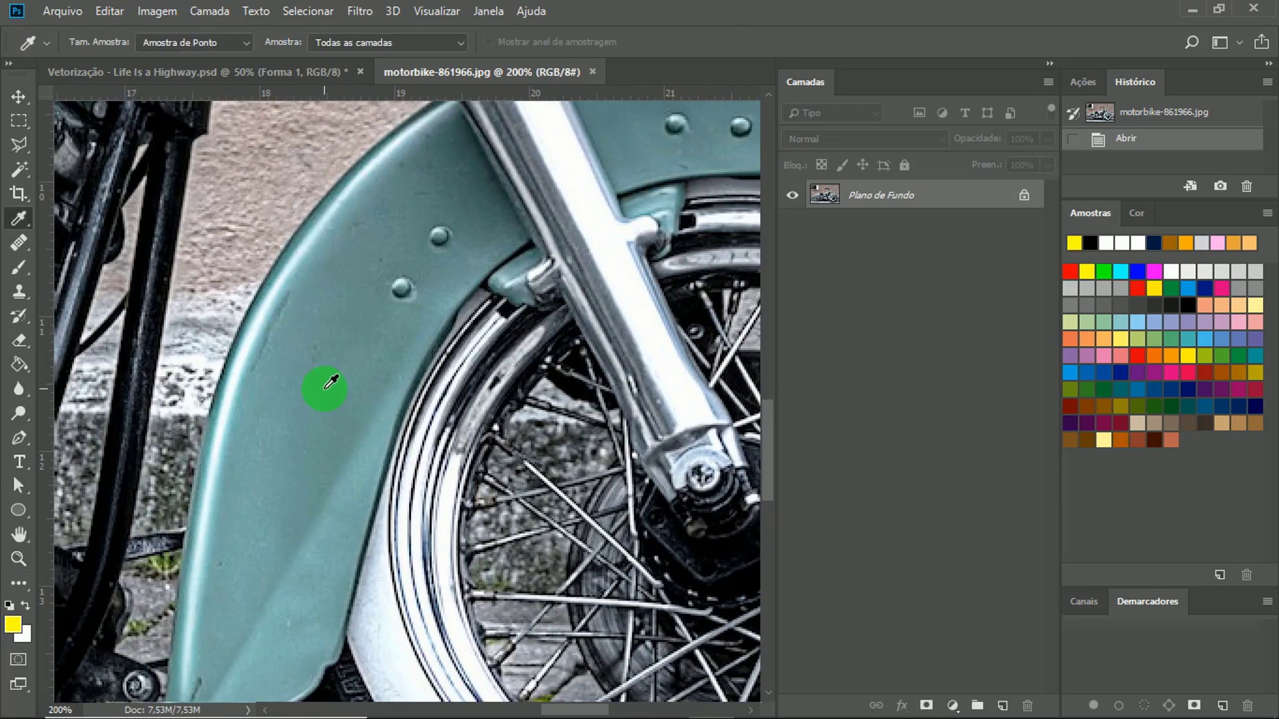
# Copy the foreground colour's hex code 759290 from the colour picker and accept the colour.
pyautogui.click(13, 626)
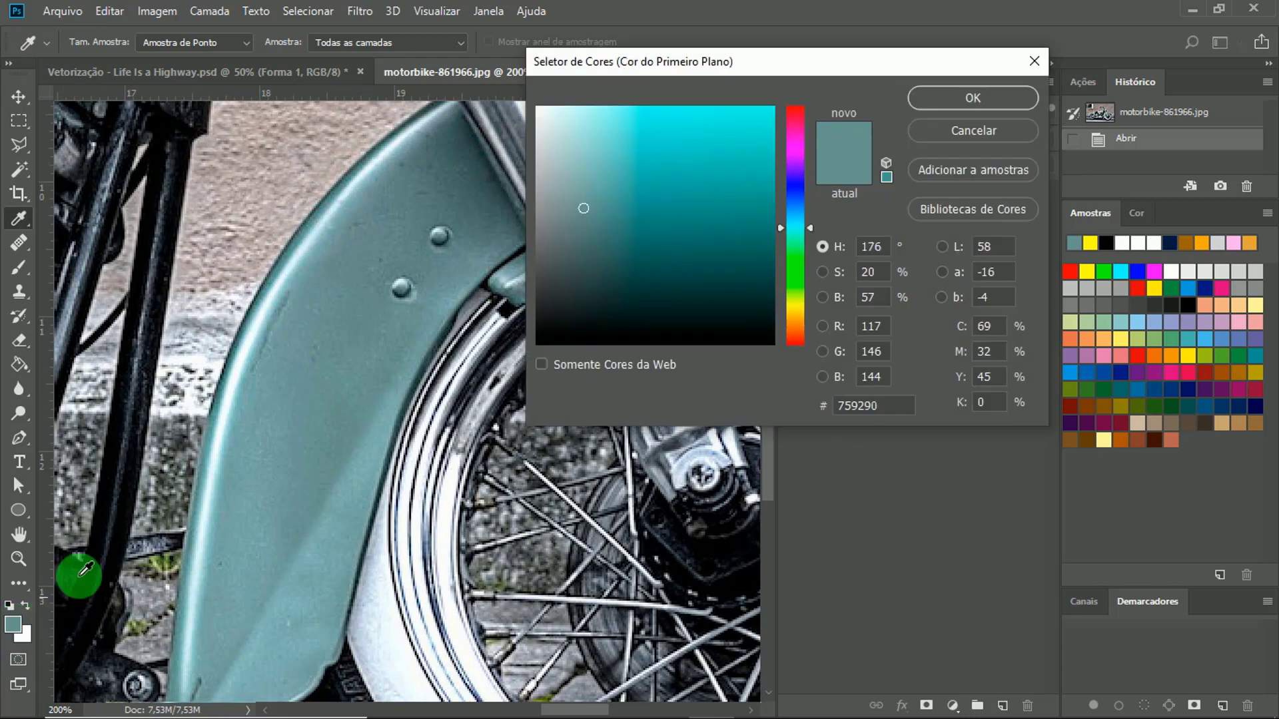
pyautogui.click(899, 408)
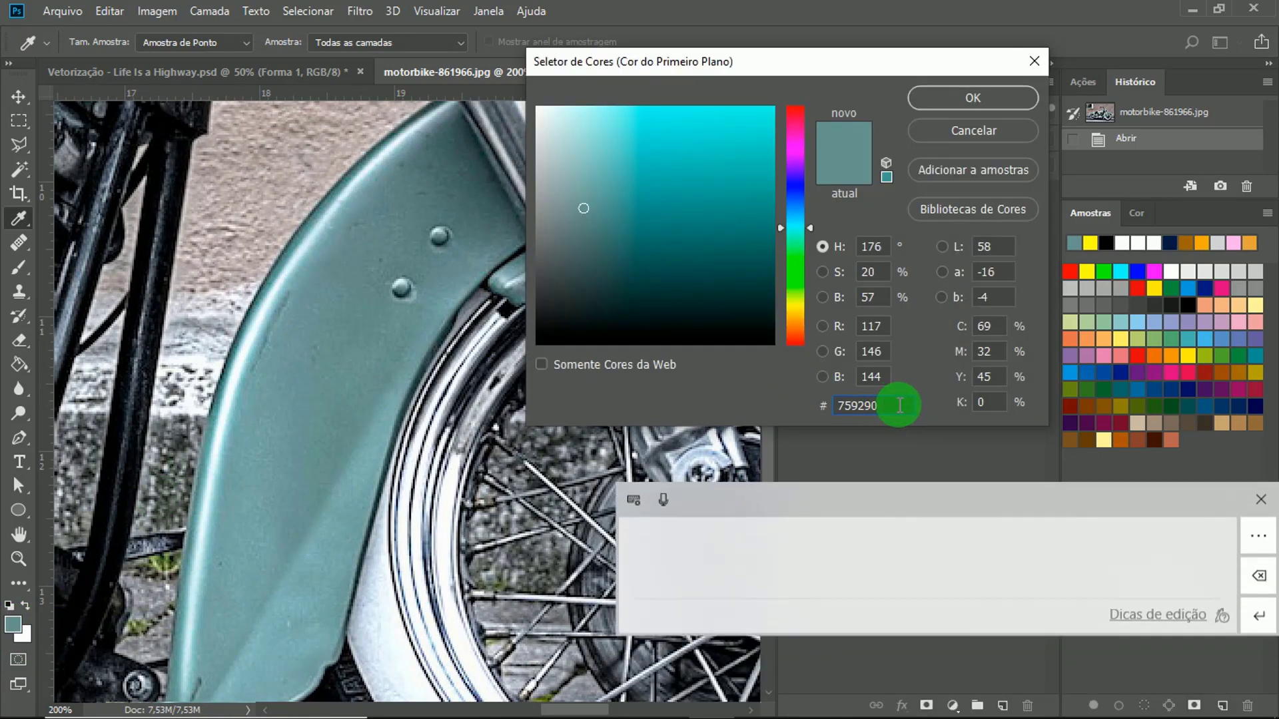
pyautogui.doubleClick(899, 408)
pyautogui.hotkey('ctrl', 'c')
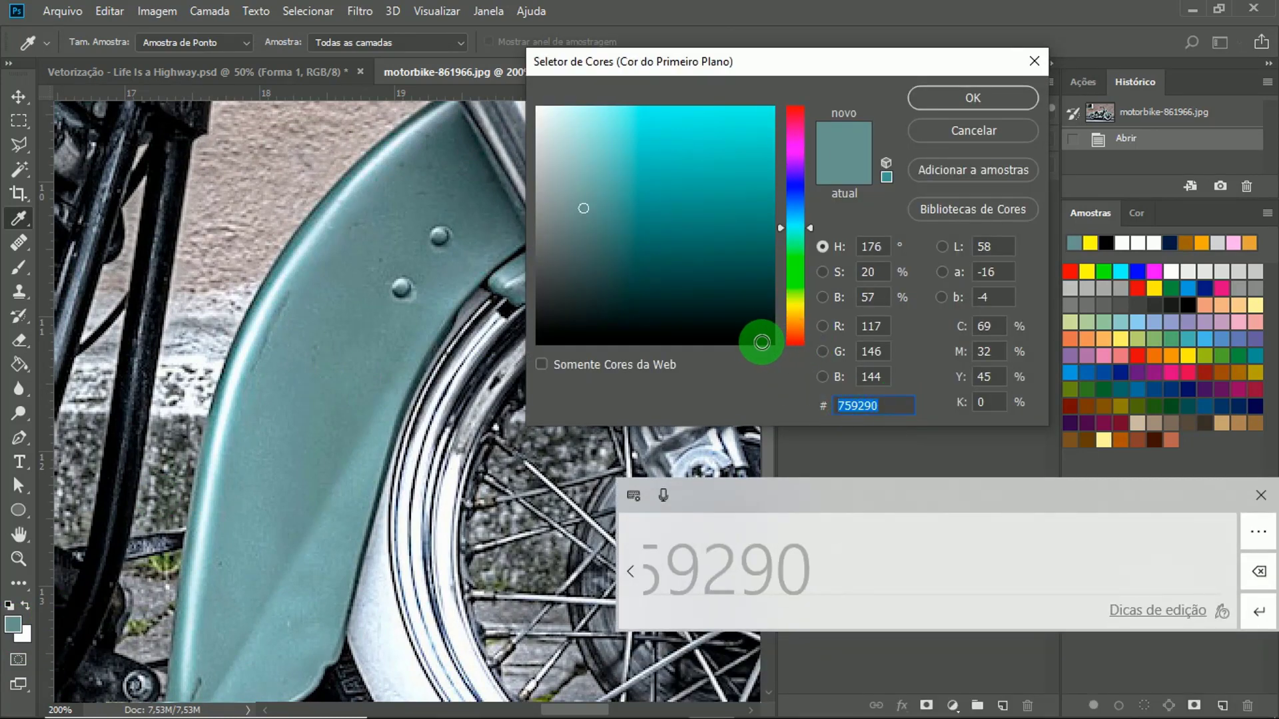
pyautogui.click(1261, 495)
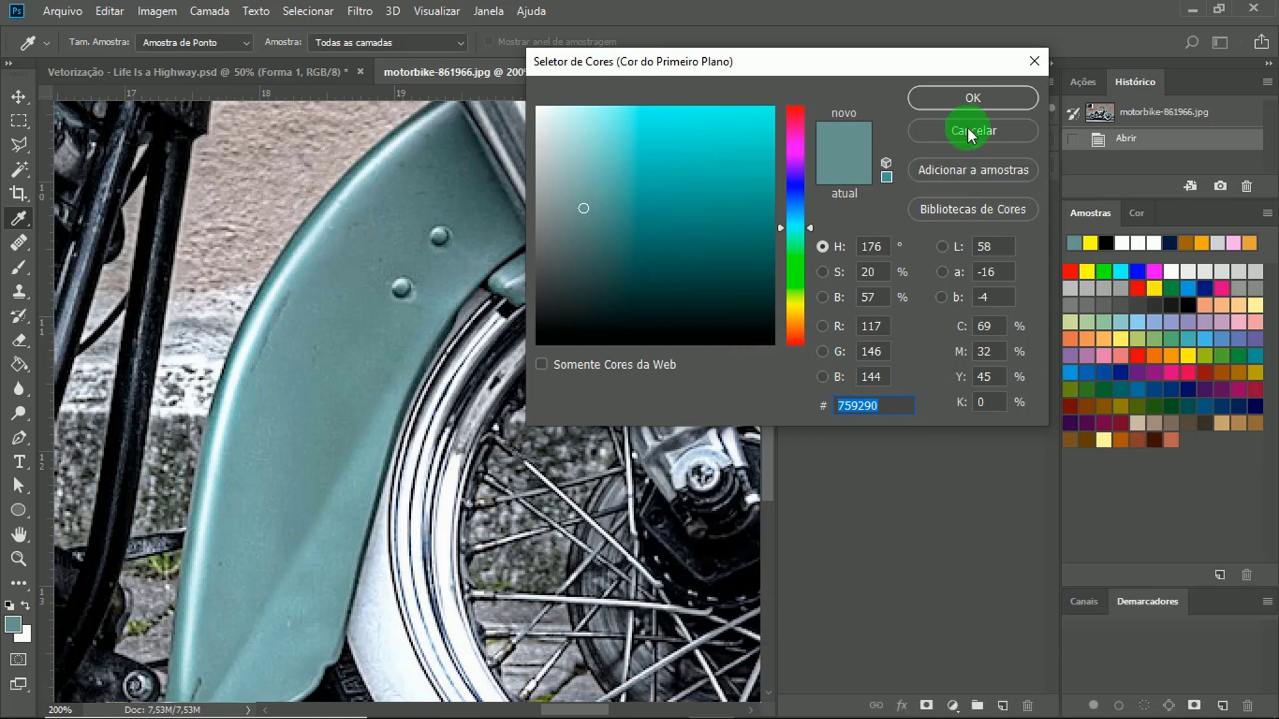
pyautogui.click(959, 93)
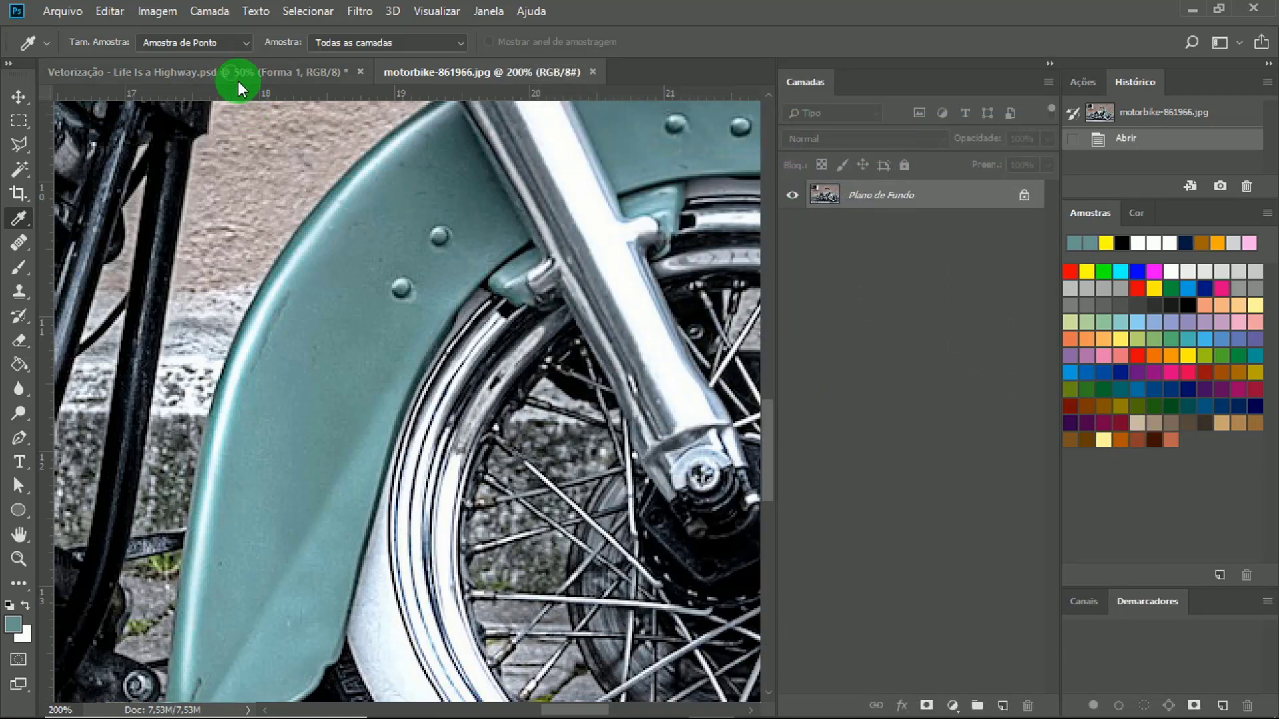
# In the Vetorização - Life Is a Highway document, set the Forma 1 shape's fill colour to 759290.
pyautogui.click(238, 81)
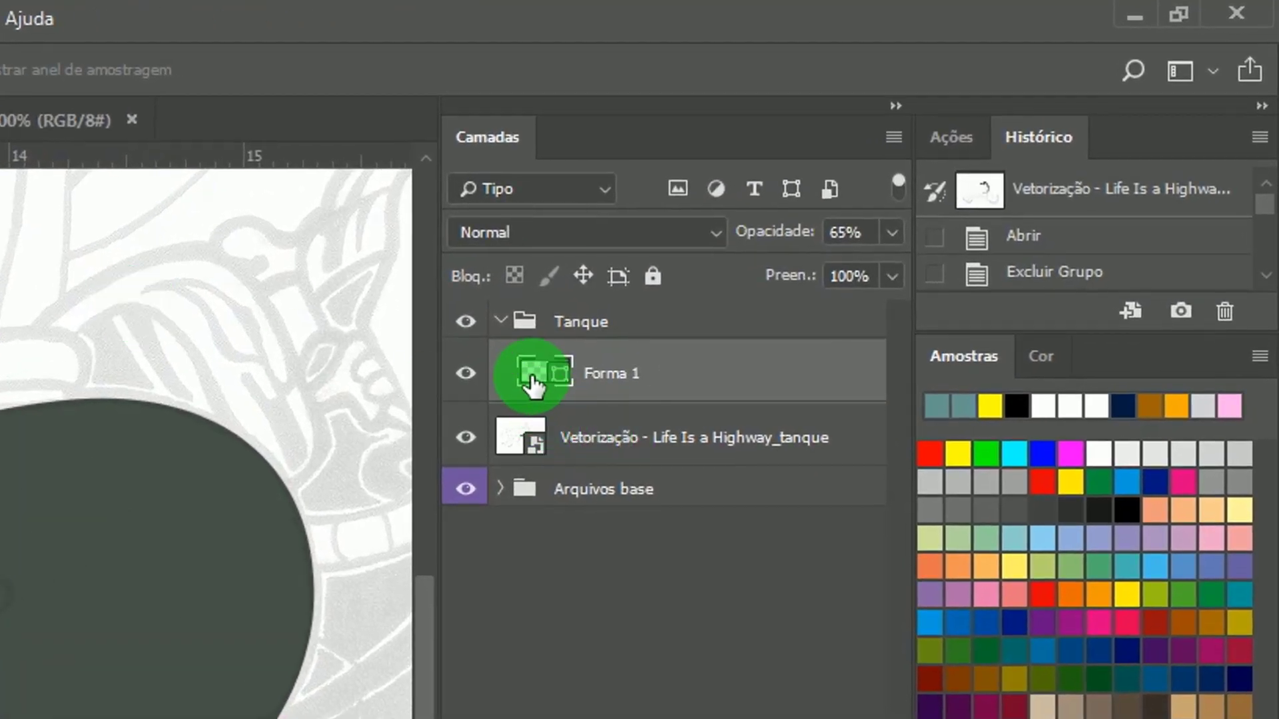
pyautogui.doubleClick(532, 383)
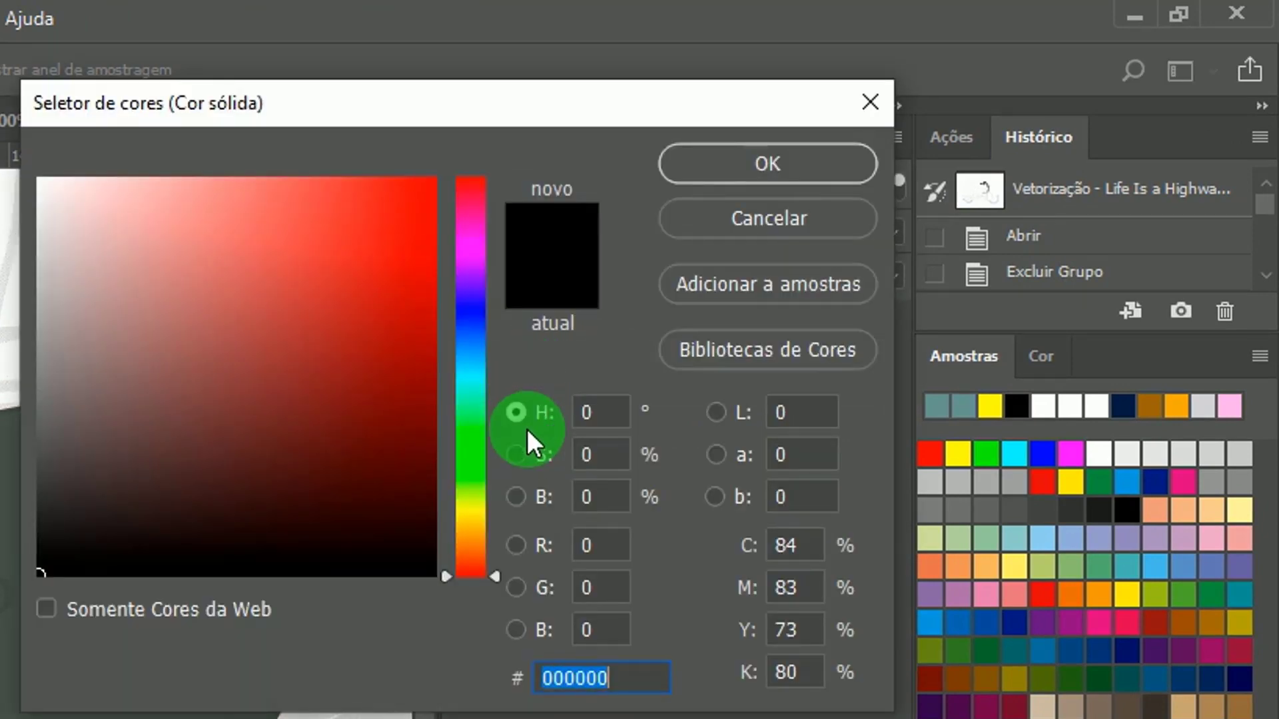
pyautogui.hotkey('ctrl', 'v')
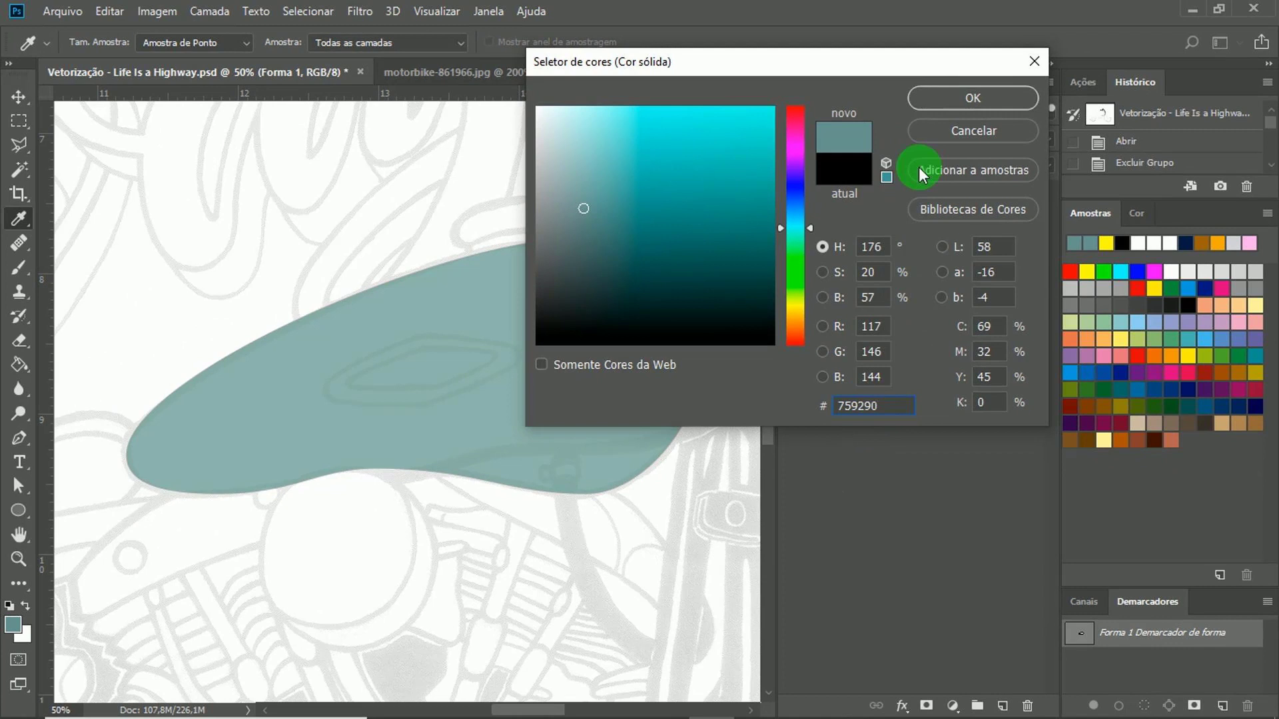
pyautogui.click(937, 95)
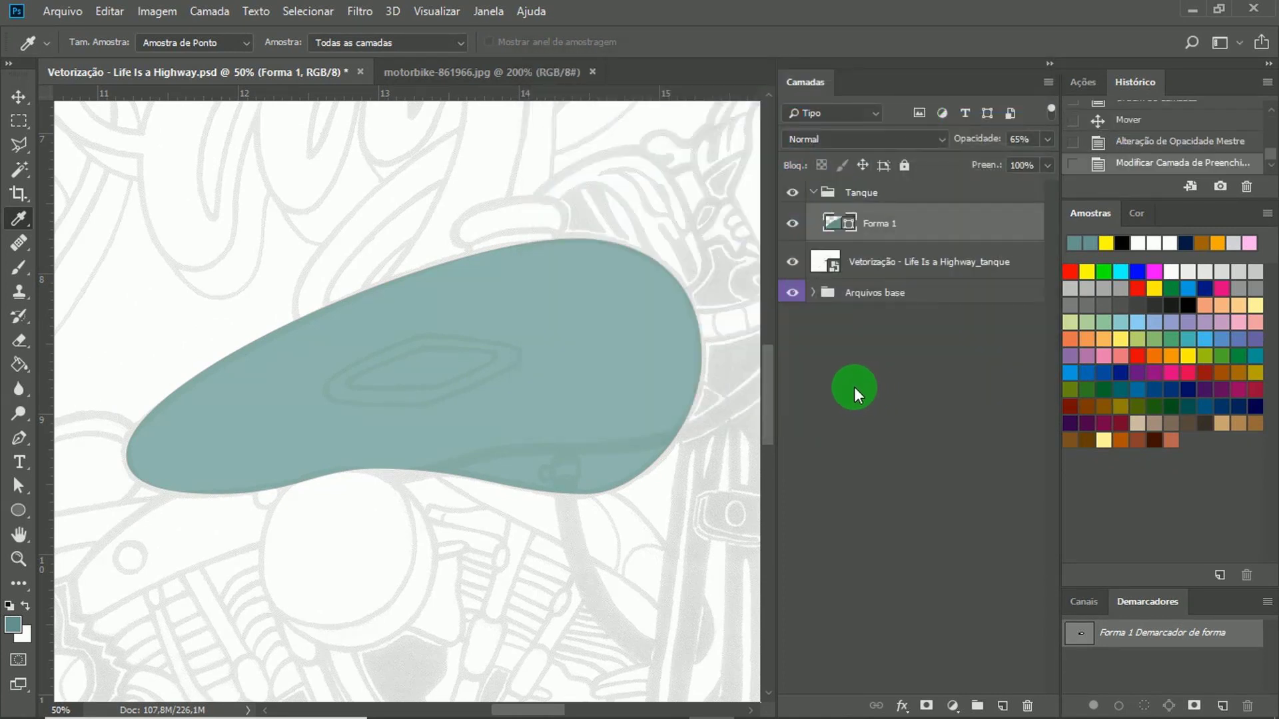
# Raise the Forma 1 layer's opacity to 100% and deselect the layer.
pyautogui.click(1047, 139)
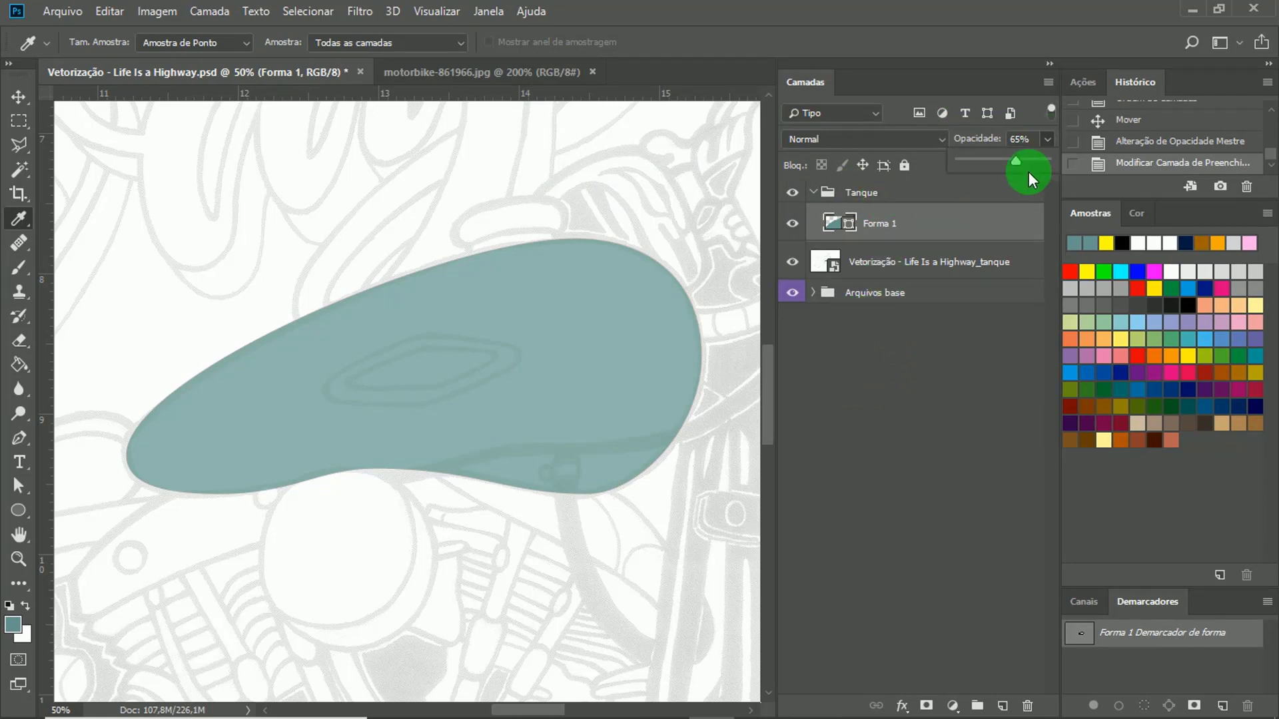
pyautogui.moveTo(1045, 170); pyautogui.dragTo(1058, 167)
pyautogui.click(942, 362)
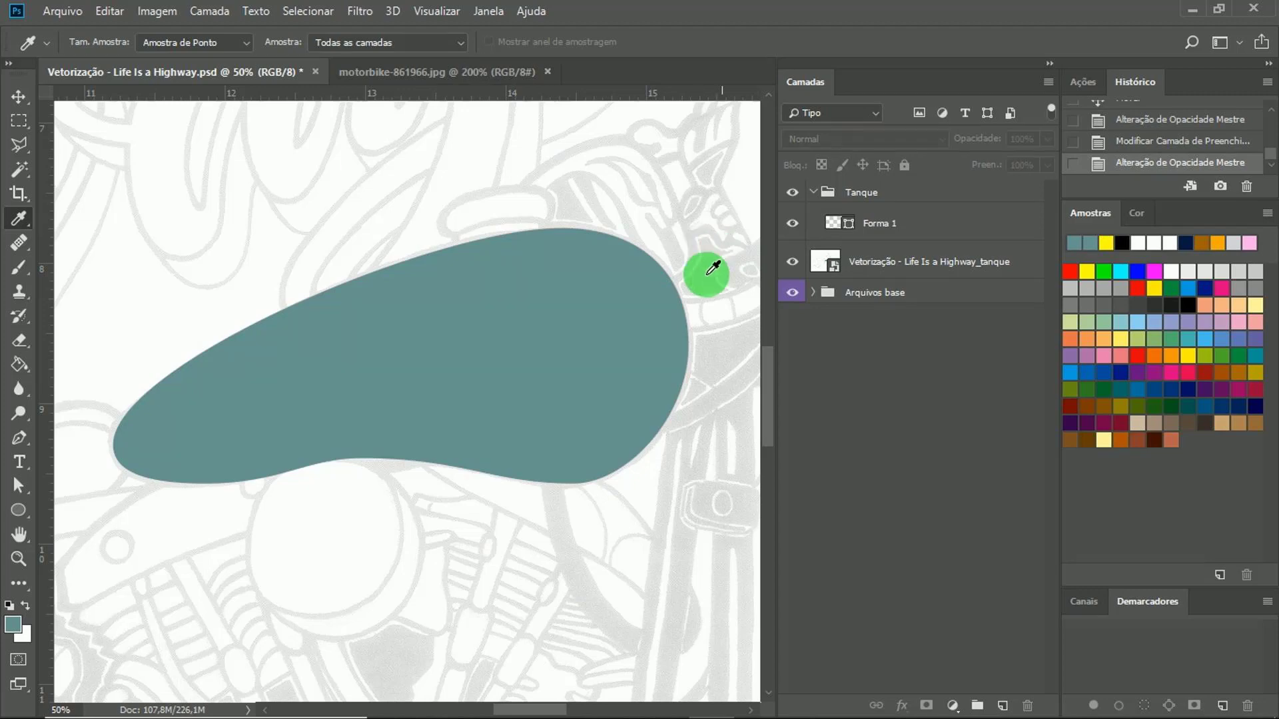
# Rename the Forma 1 shape layer to Tanque.
pyautogui.click(893, 239)
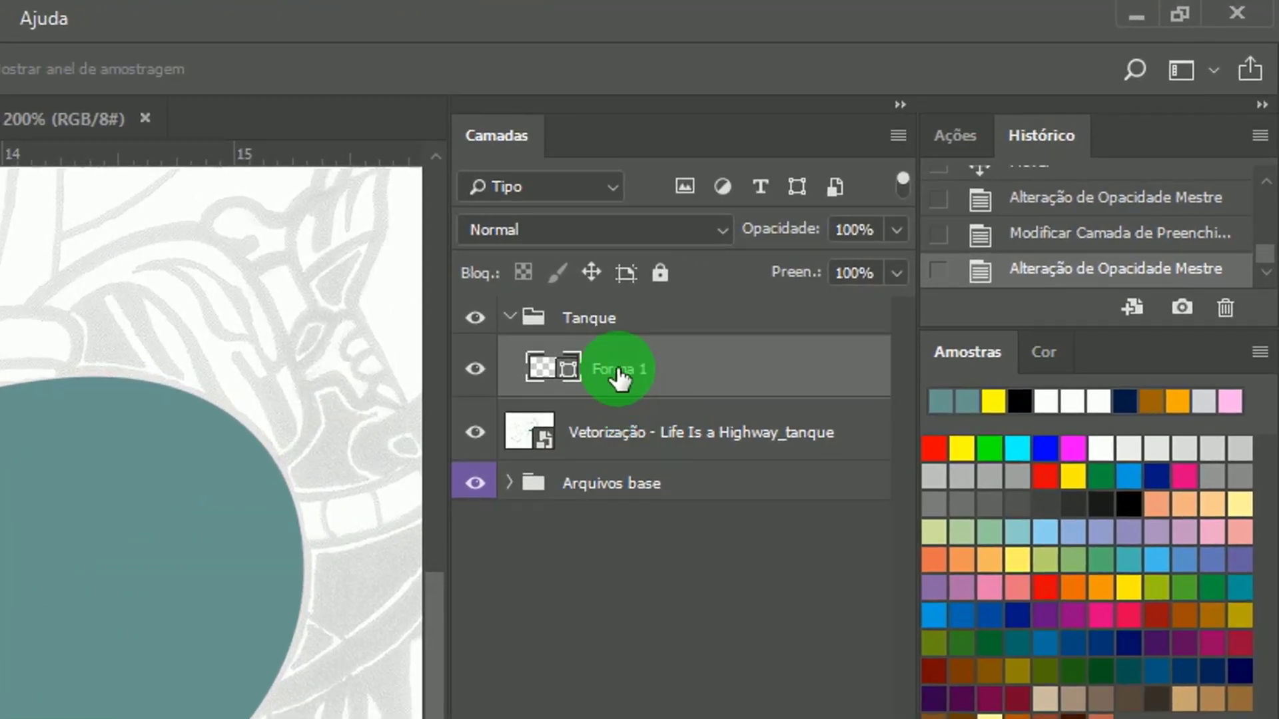
pyautogui.doubleClick(618, 367)
pyautogui.write('Ta')
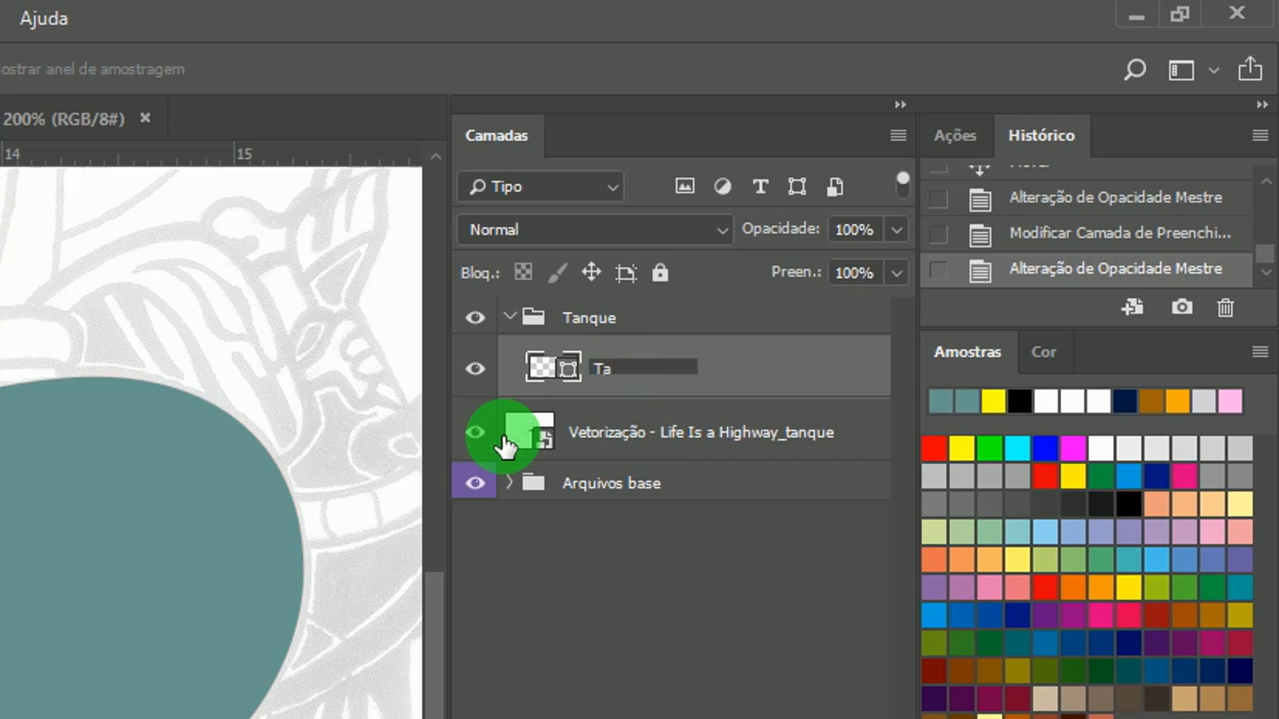
pyautogui.write('nque')
pyautogui.click(572, 698)
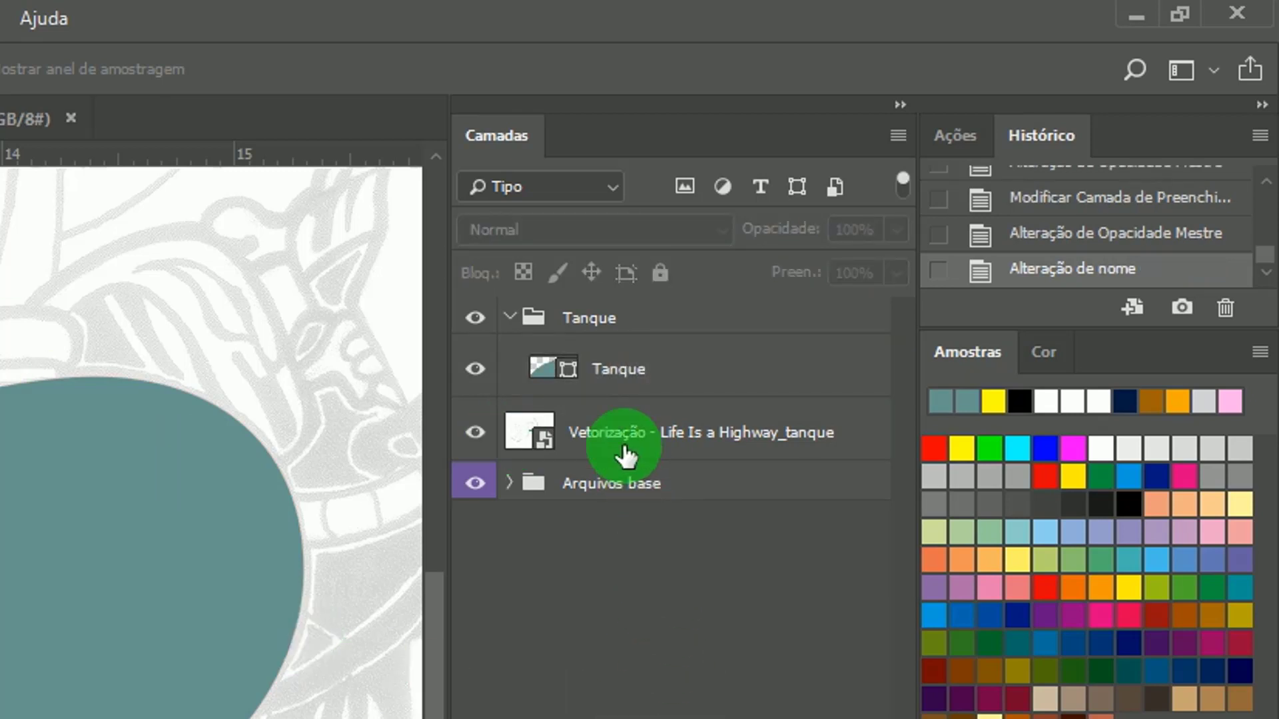
# Wrap the Tanque shape layer in two nested groups, with the tank's outline loaded as a selection.
pyautogui.click(620, 370)
pyautogui.hotkey('ctrl', 'g')
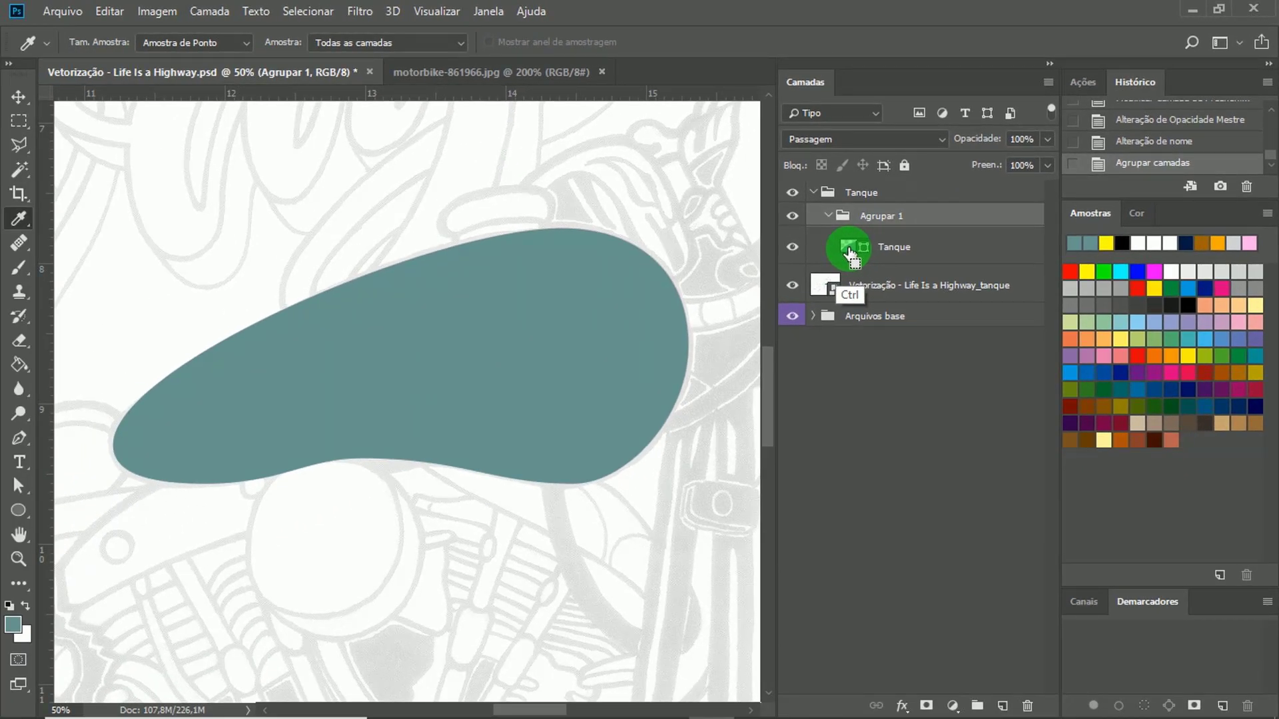
pyautogui.keyDown('ctrl'); pyautogui.click(850, 253); pyautogui.keyUp('ctrl')
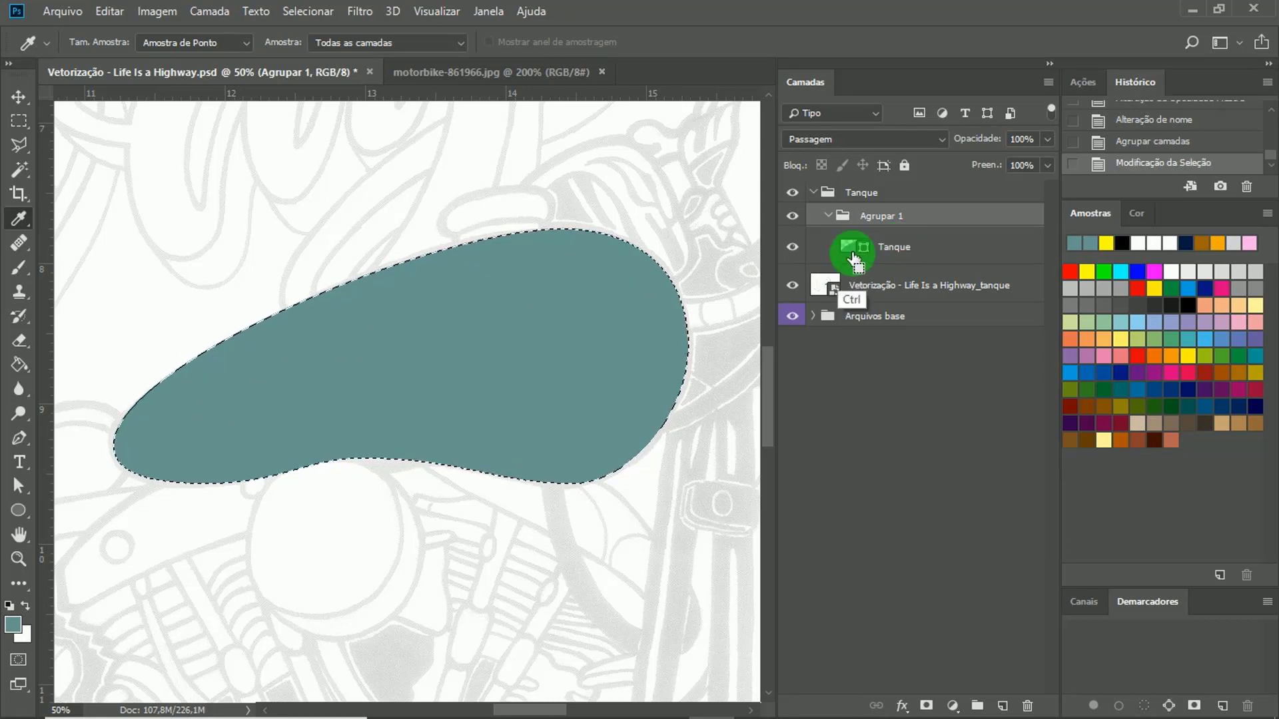
pyautogui.click(904, 267)
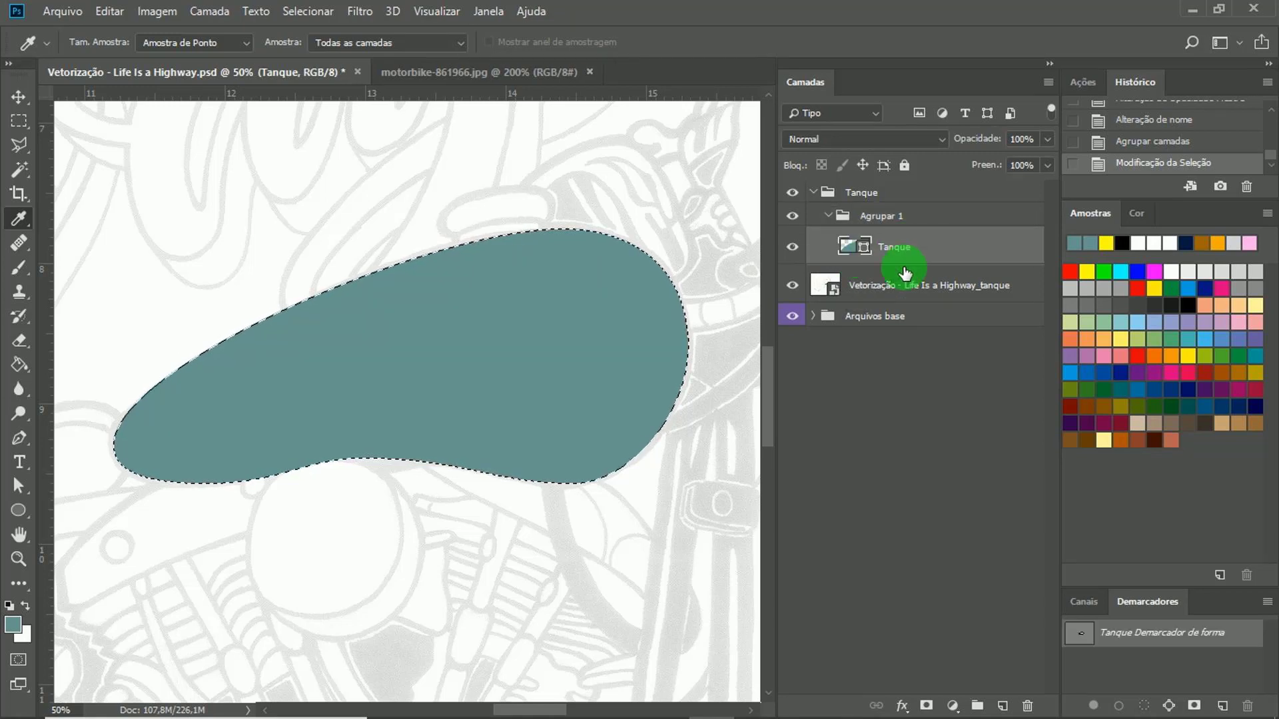
pyautogui.hotkey('ctrl', 'g')
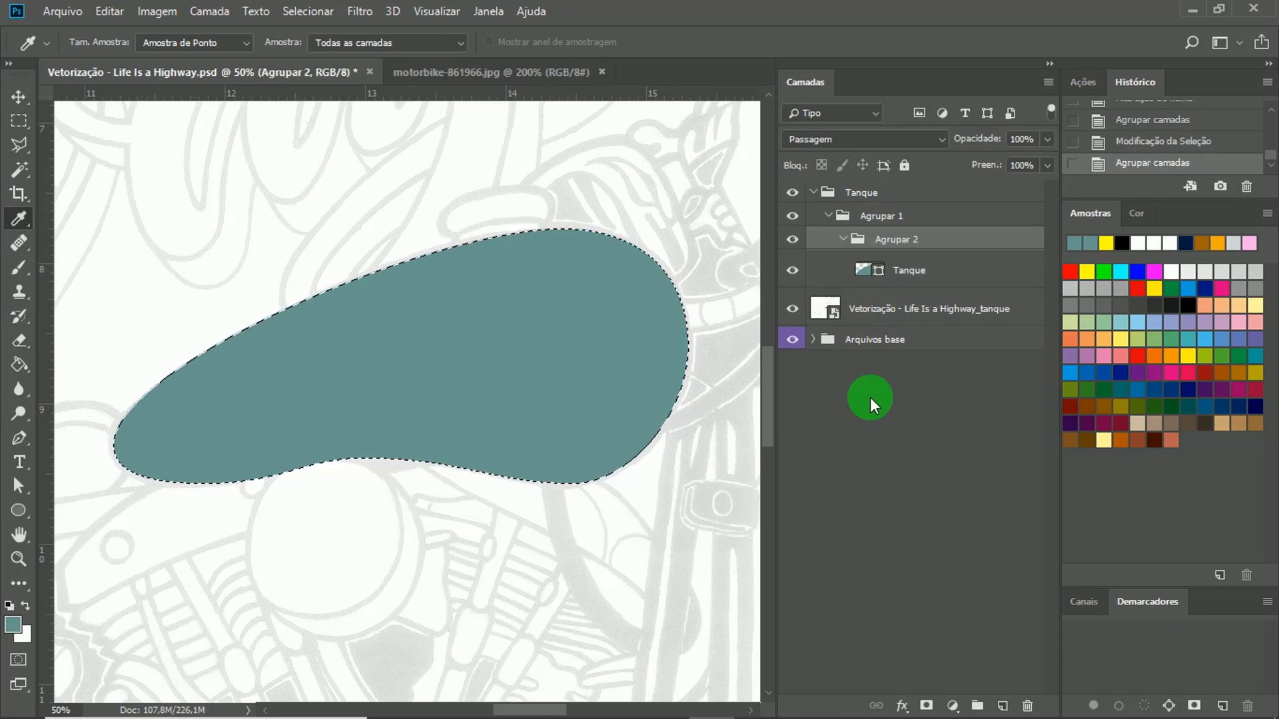
# Mask the inner group with the tank selection and add an empty layer above the Tanque shape.
pyautogui.click(931, 708)
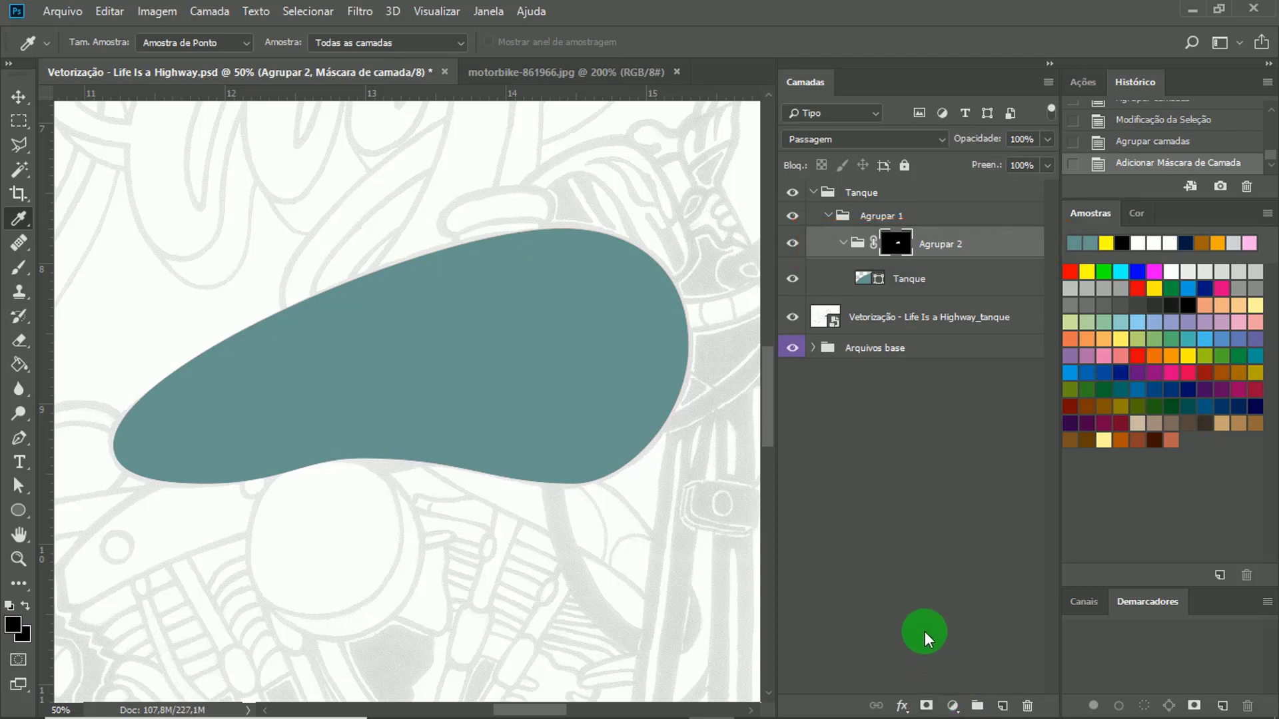
pyautogui.click(912, 274)
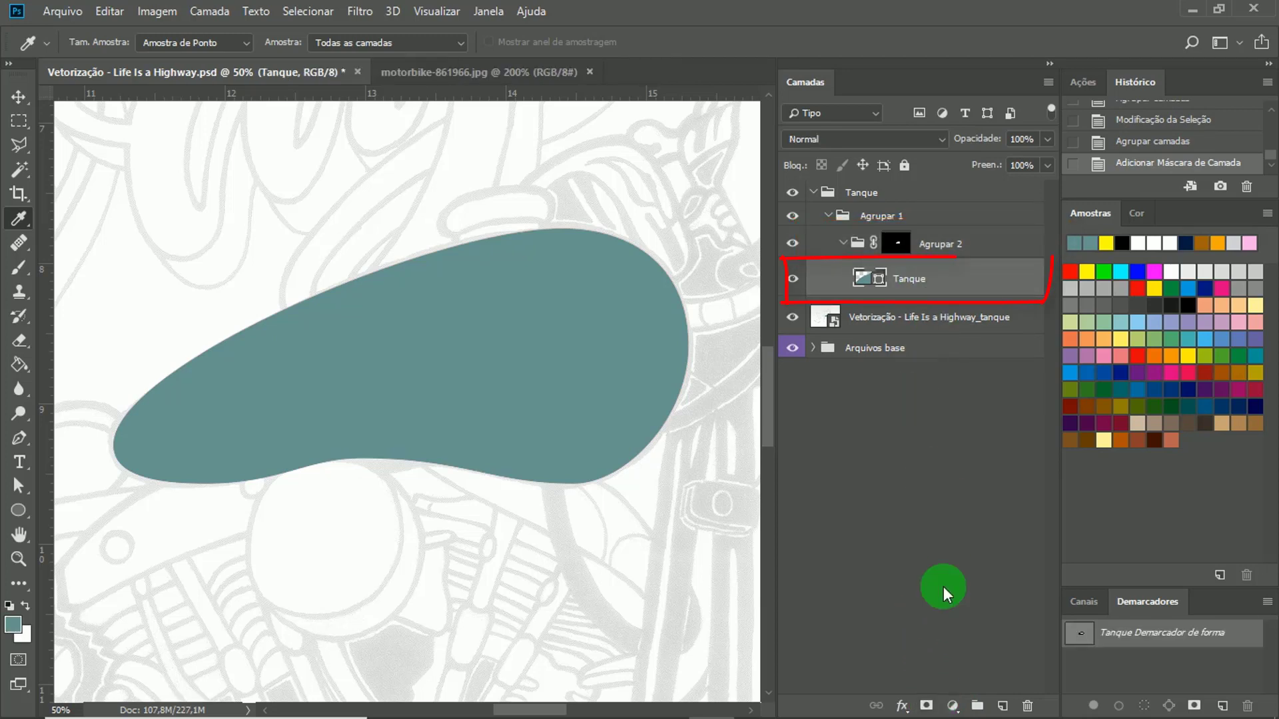
pyautogui.click(1001, 706)
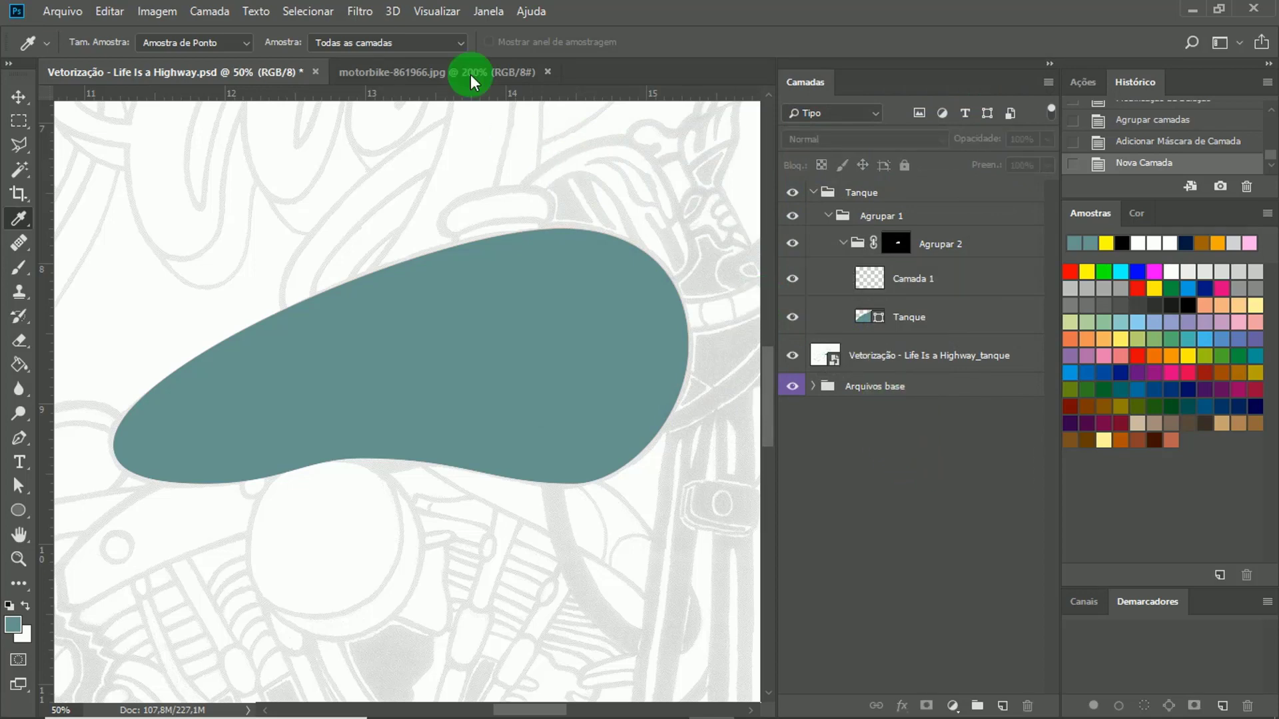
# Sample the dark teal shade 3b4b4b beside the fork on the photo's front fender and return to the tank document.
pyautogui.click(442, 71)
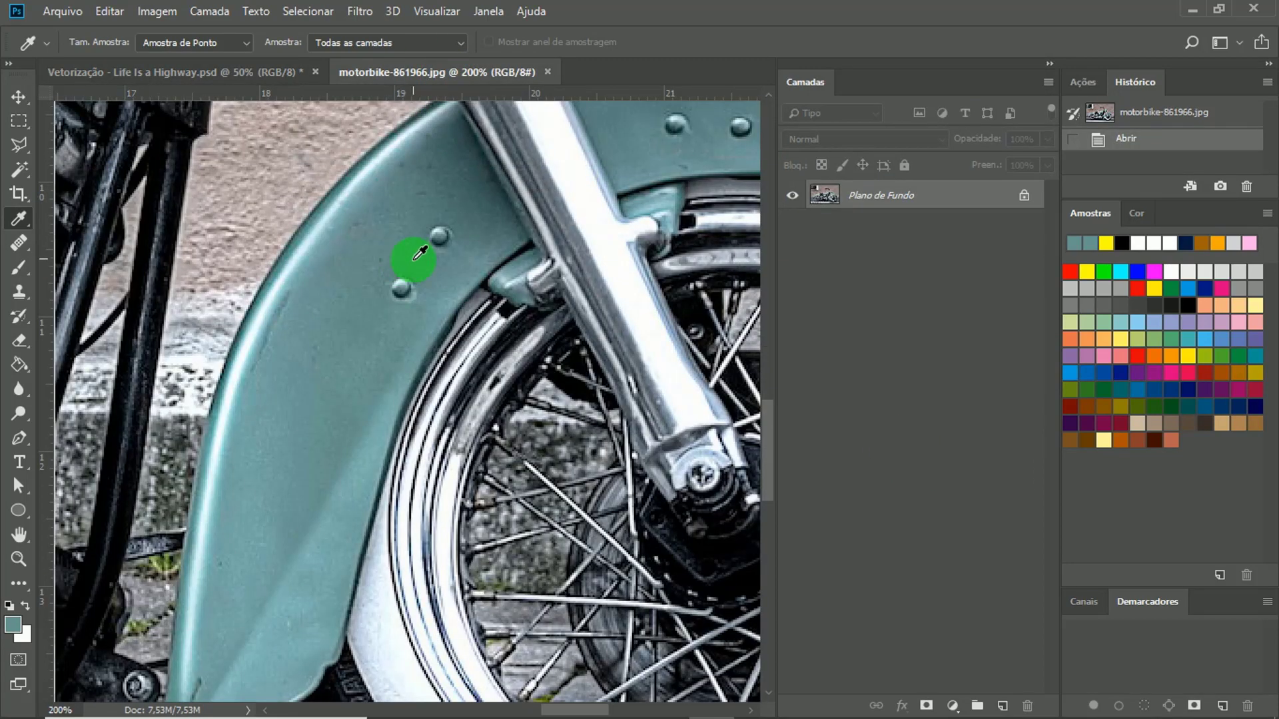
pyautogui.moveTo(434, 233); pyautogui.dragTo(220, 298)
pyautogui.click(213, 309)
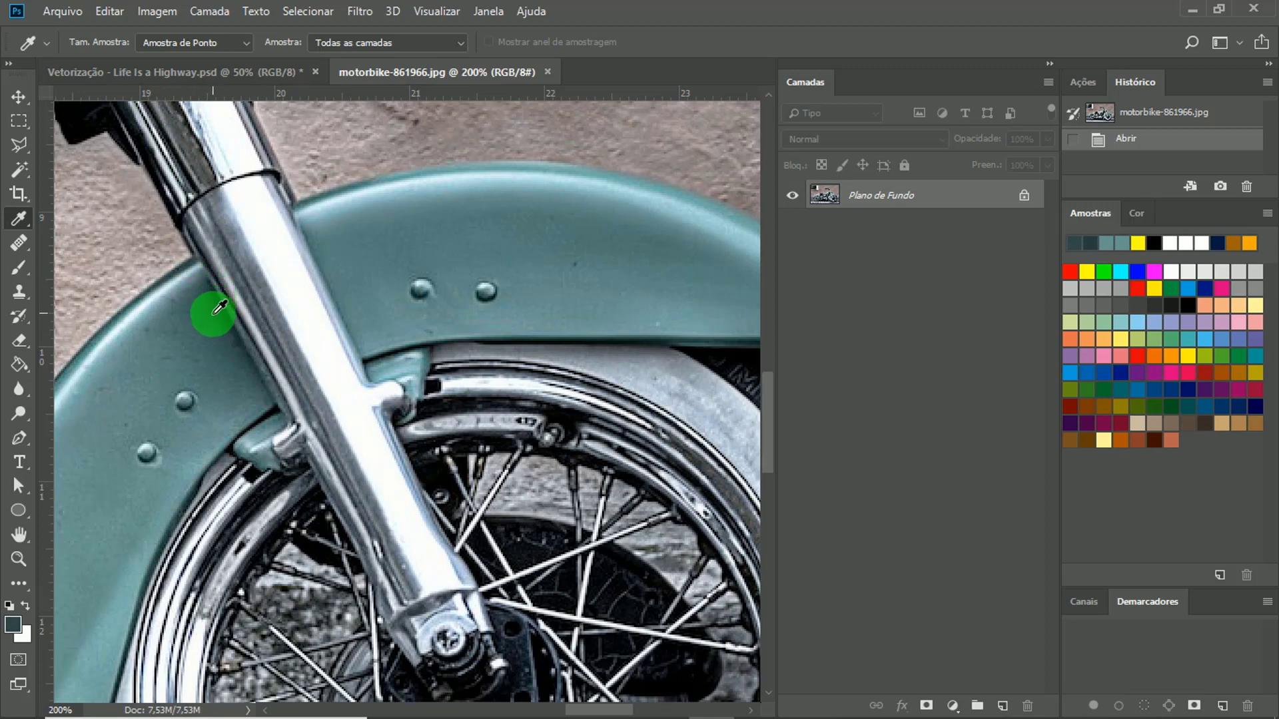
pyautogui.click(13, 624)
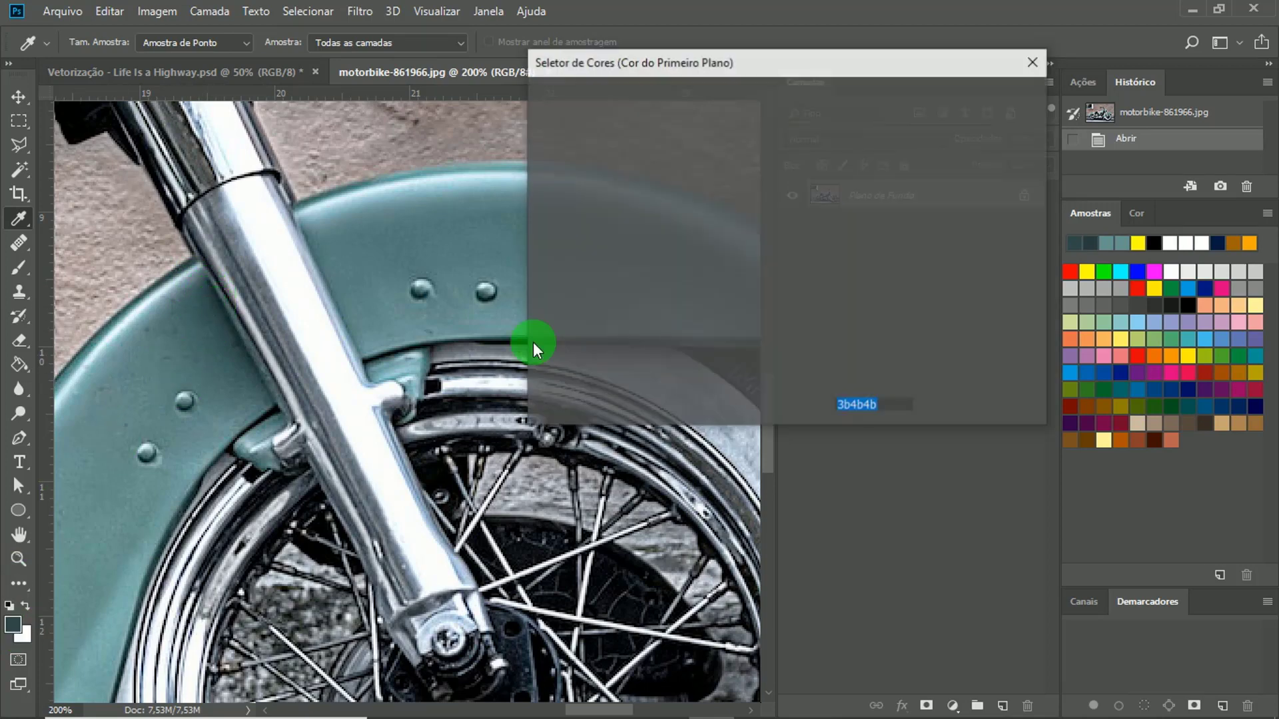
pyautogui.moveTo(905, 418); pyautogui.dragTo(883, 408)
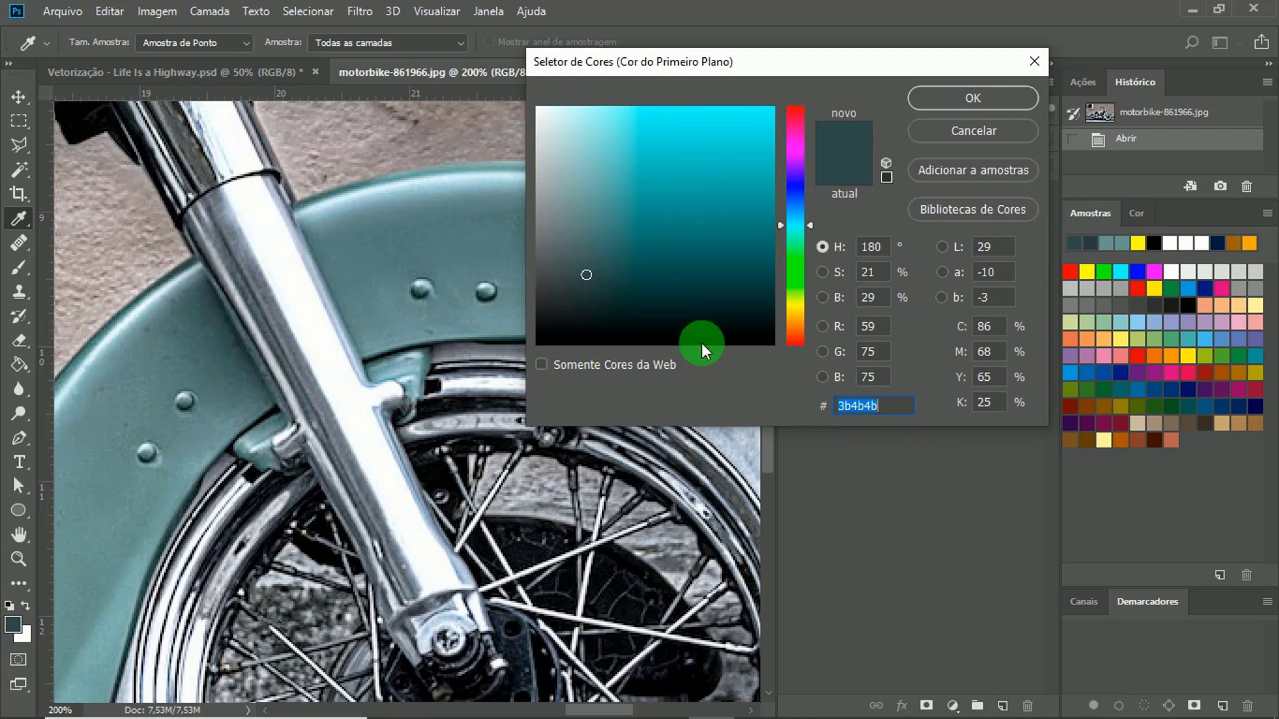
pyautogui.click(923, 126)
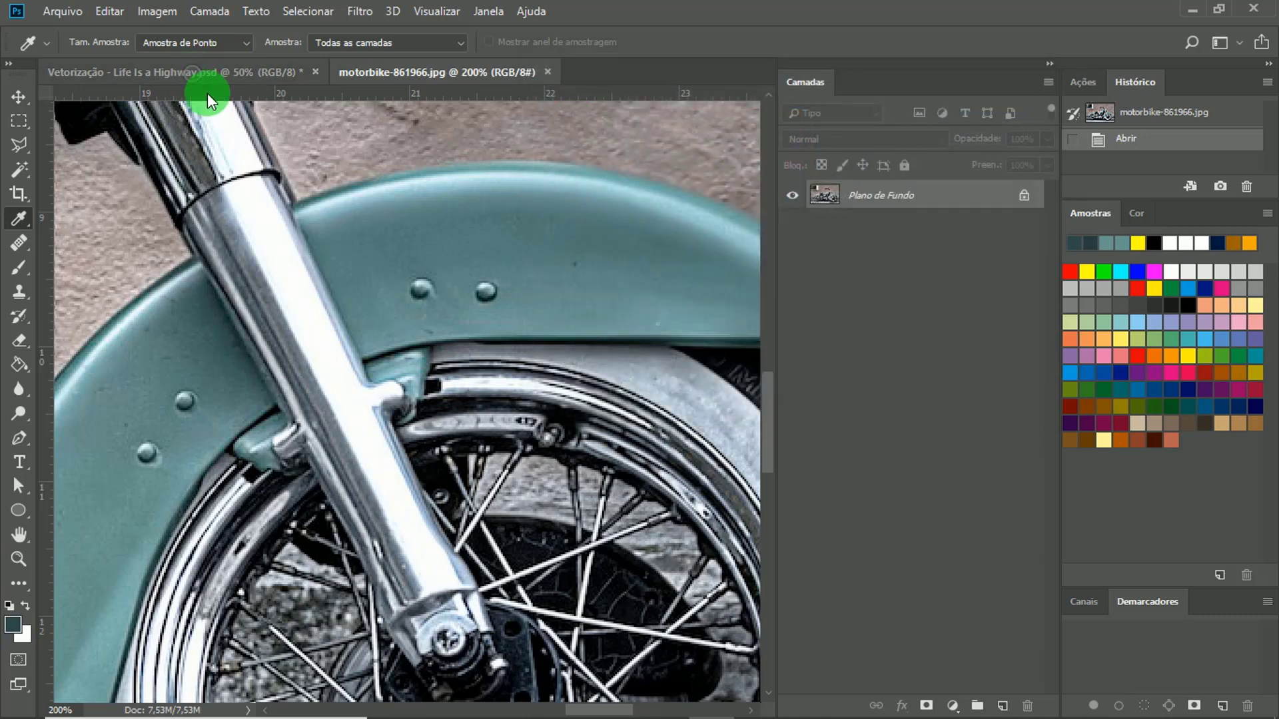
pyautogui.click(207, 73)
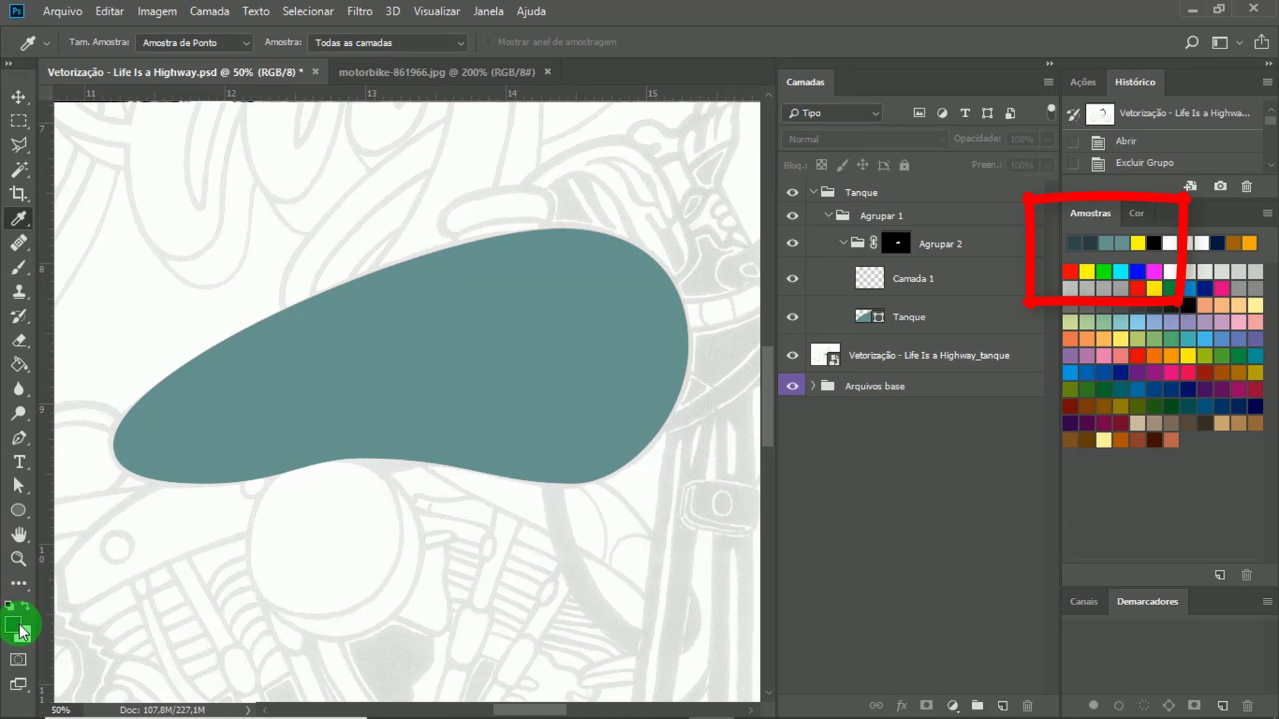
# Activate the Brush tool at size 250 and set the Camada 1 layer's blend mode to Multiplicação.
pyautogui.click(489, 350)
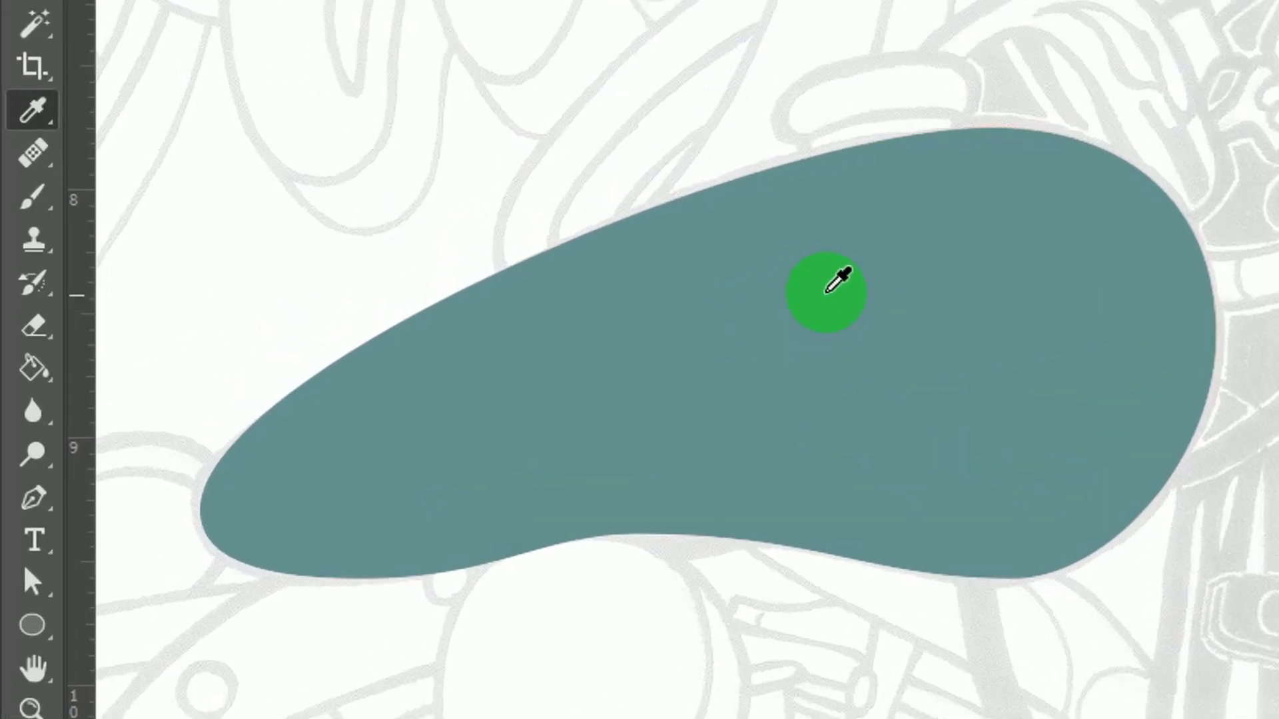
pyautogui.press('b')
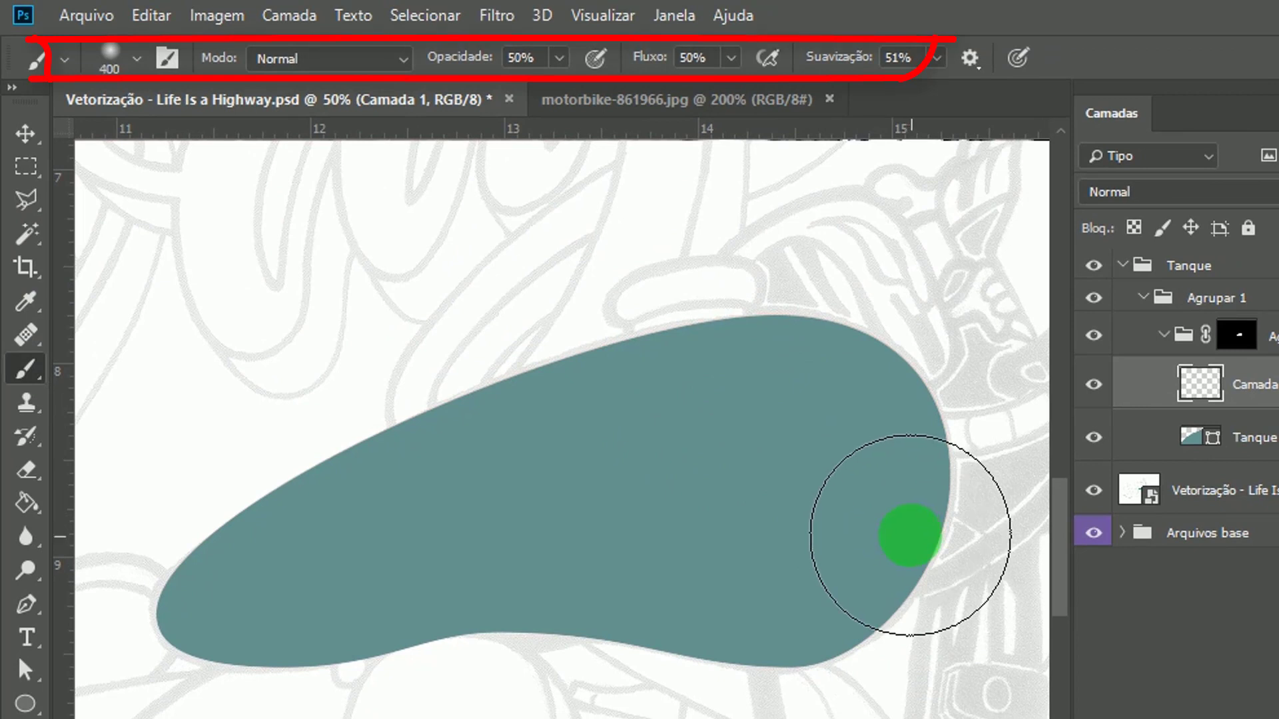
pyautogui.press(']')
pyautogui.press('[')
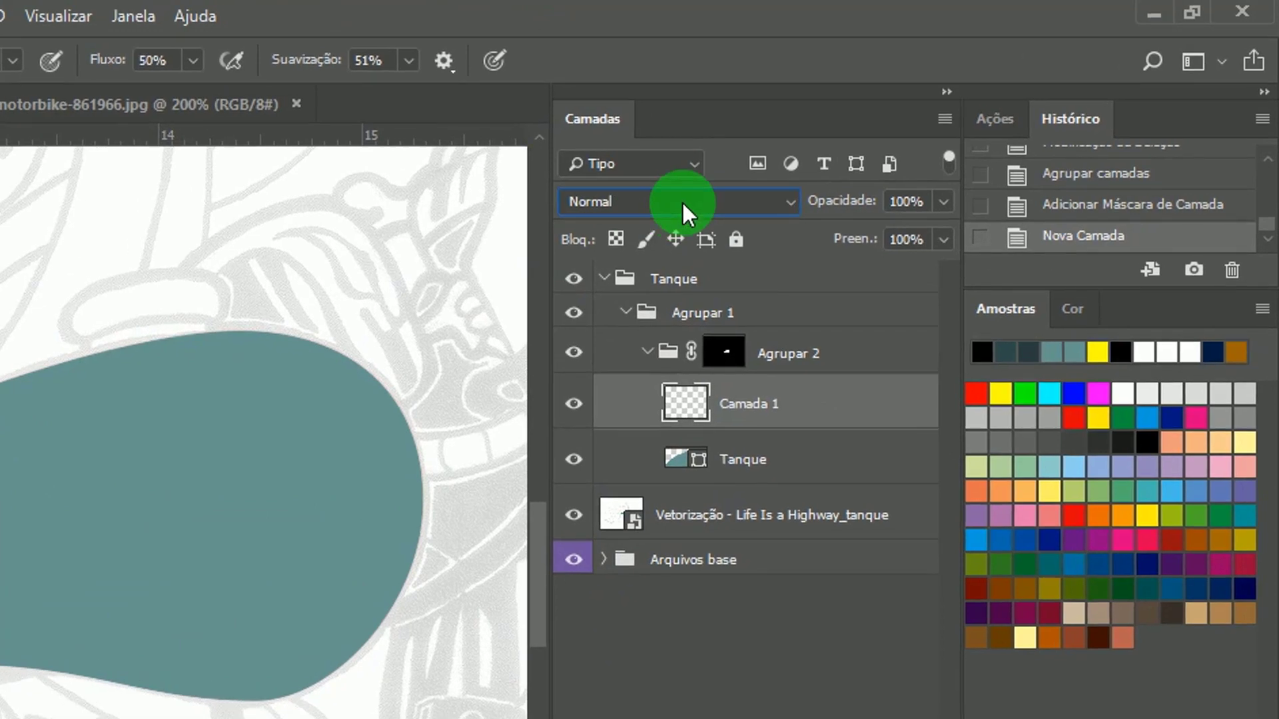
pyautogui.click(868, 139)
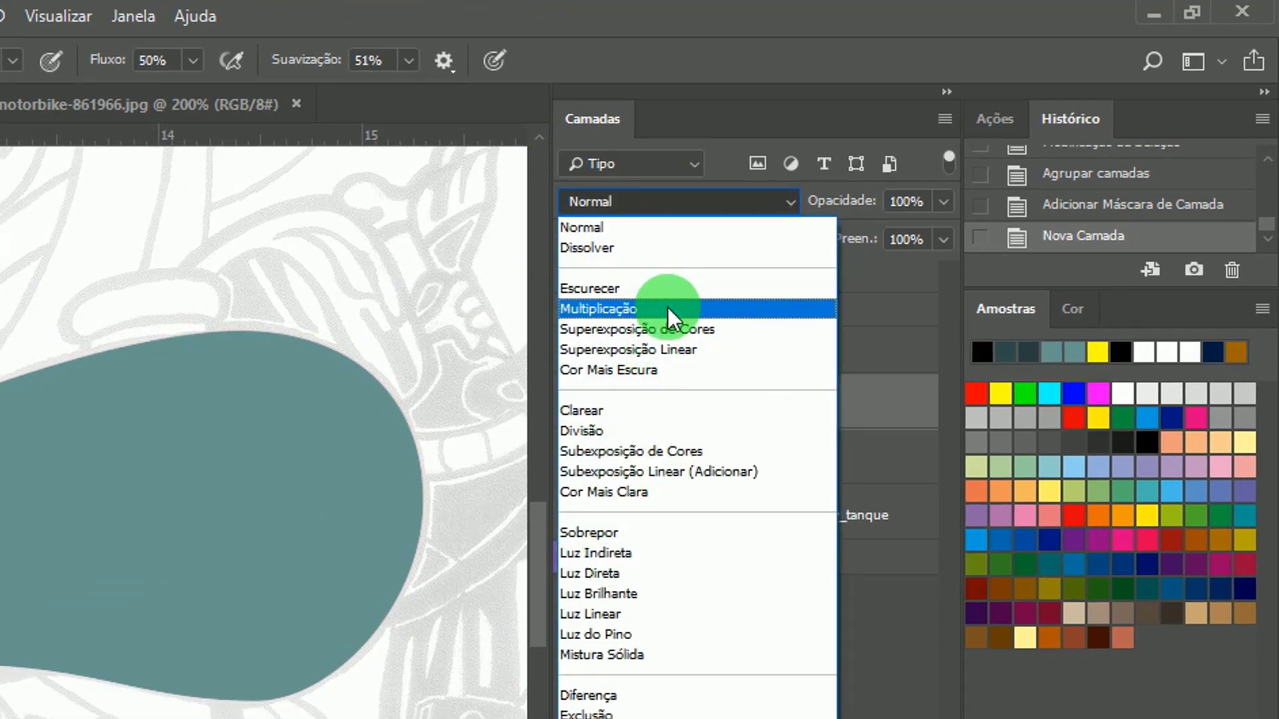
pyautogui.click(666, 308)
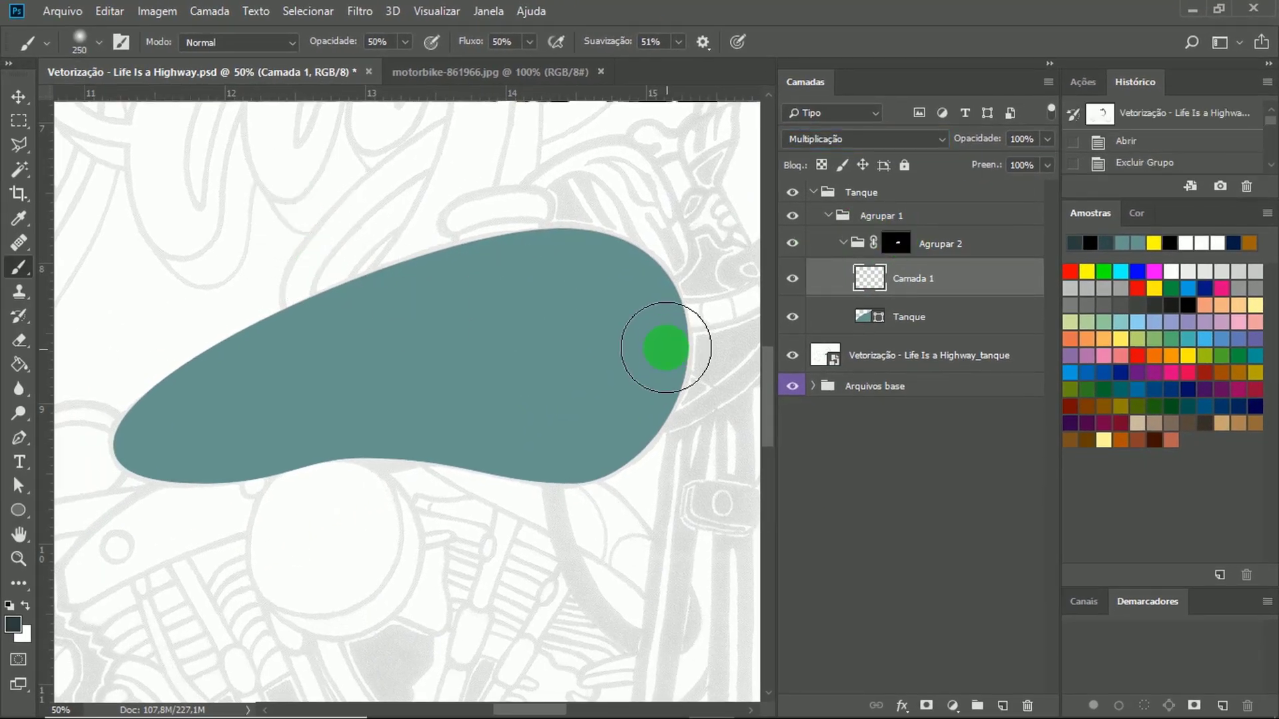
# Paint dark teal shading around the tank's front end, along its lower edge and along its upper edge with a size 250 brush.
pyautogui.moveTo(663, 290)
pyautogui.mouseDown()
pyautogui.moveTo(675, 351)
pyautogui.moveTo(638, 463)
pyautogui.moveTo(506, 542)
pyautogui.mouseUp()
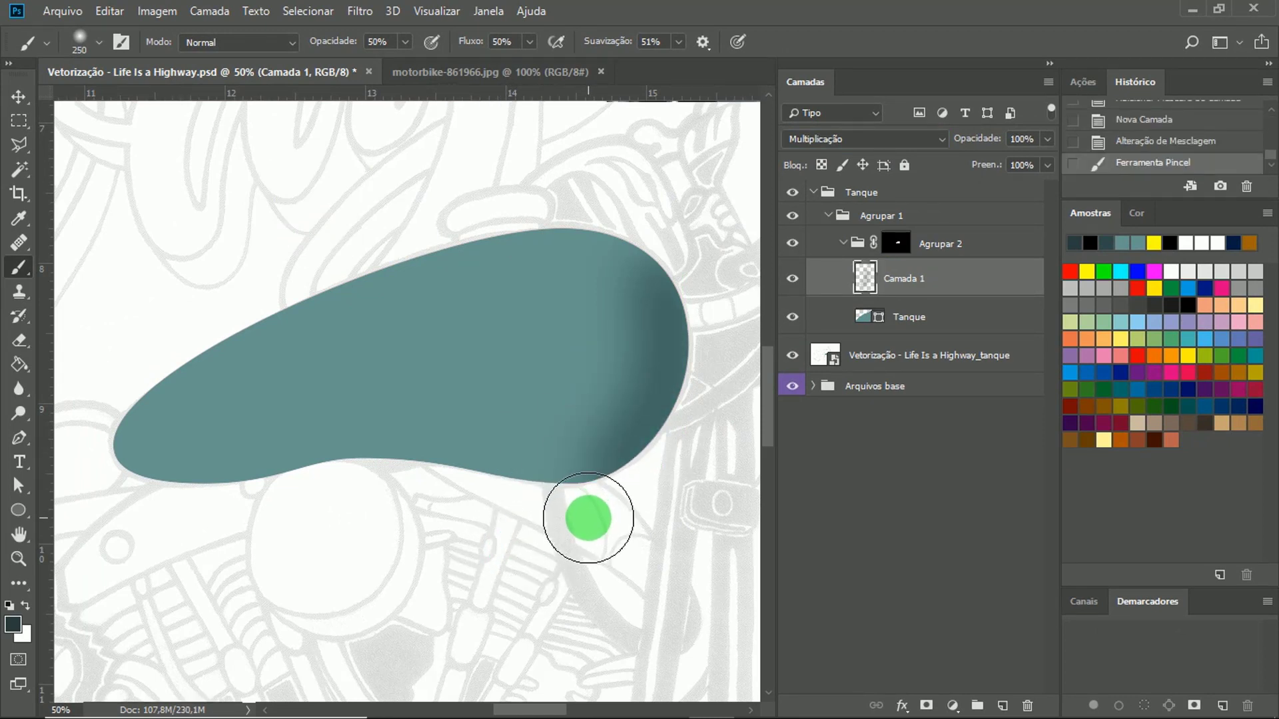
pyautogui.hotkey('ctrl', 'z')
pyautogui.moveTo(649, 274)
pyautogui.mouseDown()
pyautogui.moveTo(657, 309)
pyautogui.moveTo(651, 280)
pyautogui.moveTo(643, 300)
pyautogui.mouseUp()
pyautogui.moveTo(632, 502)
pyautogui.mouseDown()
pyautogui.moveTo(673, 354)
pyautogui.moveTo(678, 415)
pyautogui.moveTo(560, 490)
pyautogui.mouseUp()
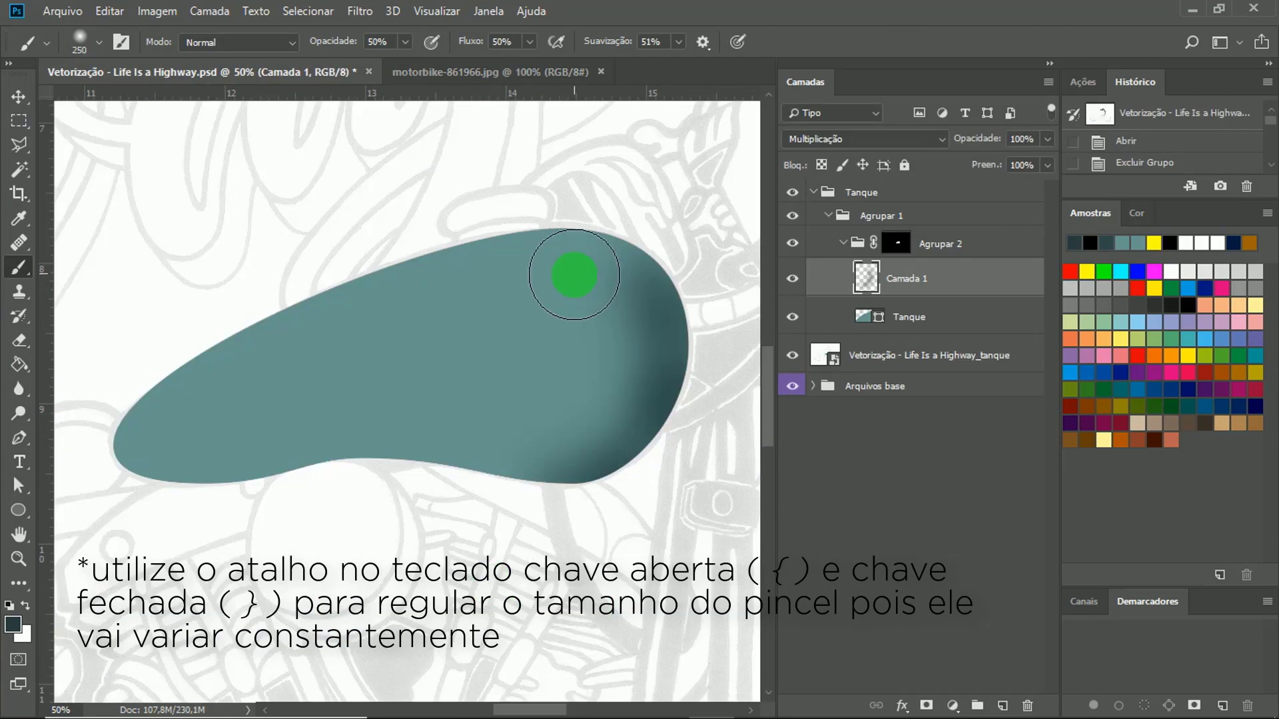
pyautogui.moveTo(571, 272)
pyautogui.mouseDown()
pyautogui.moveTo(671, 425)
pyautogui.moveTo(660, 442)
pyautogui.moveTo(621, 431)
pyautogui.mouseUp()
pyautogui.moveTo(110, 465)
pyautogui.mouseDown()
pyautogui.moveTo(282, 500)
pyautogui.moveTo(464, 498)
pyautogui.mouseUp()
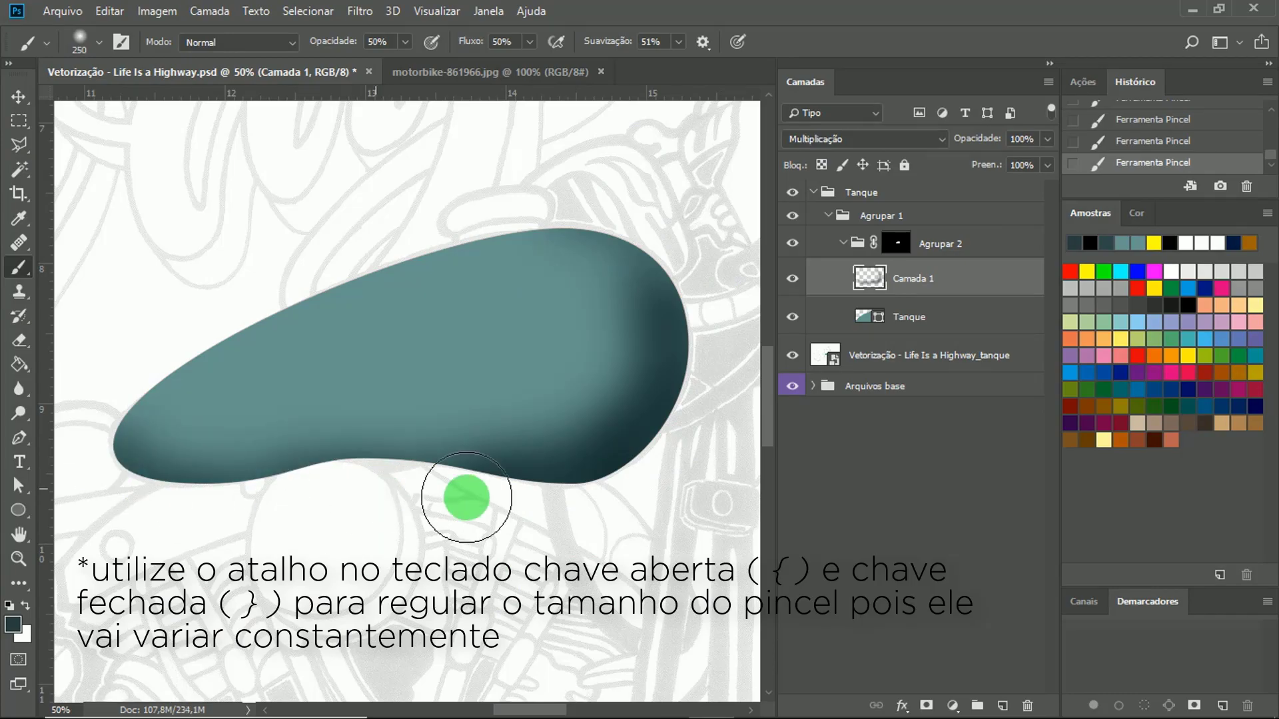
pyautogui.moveTo(107, 426)
pyautogui.mouseDown()
pyautogui.moveTo(198, 306)
pyautogui.moveTo(558, 160)
pyautogui.moveTo(663, 214)
pyautogui.mouseUp()
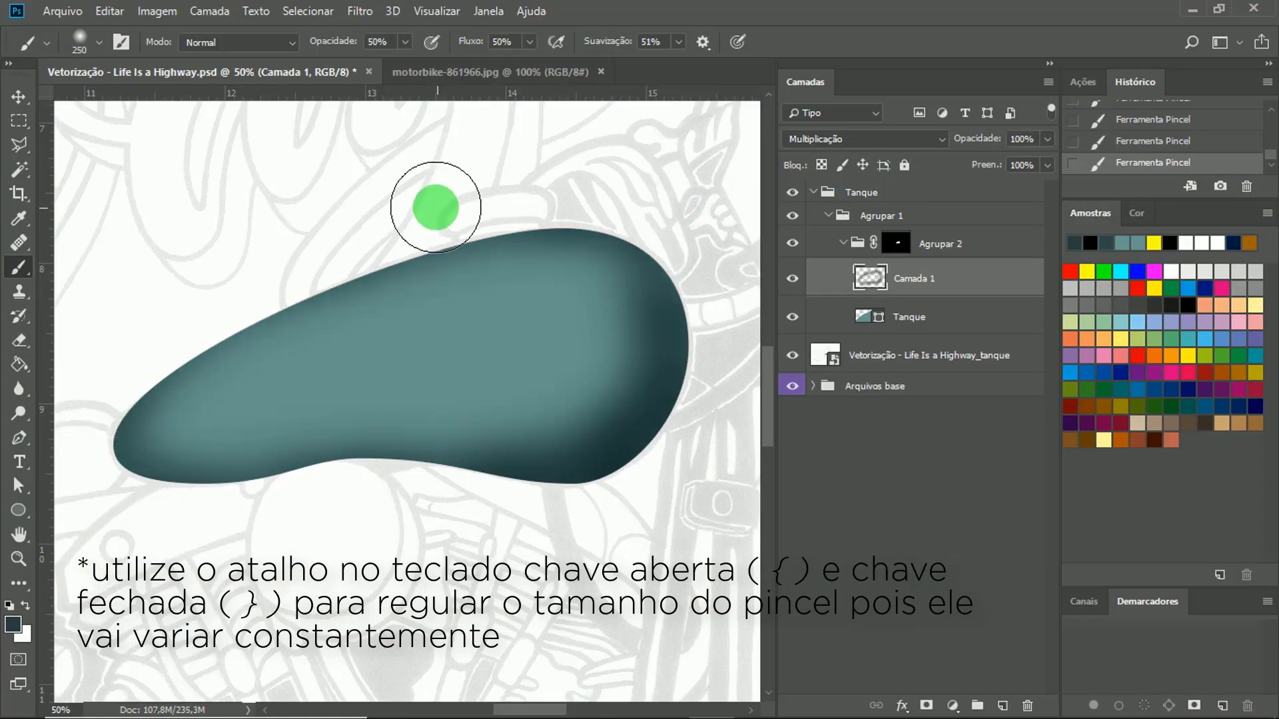
# Deepen the shading along the tank's upper, front and lower edges, using a larger brush first and a size 175 brush for the rims.
pyautogui.press(']')
pyautogui.press(']')
pyautogui.press(']')
pyautogui.moveTo(434, 203); pyautogui.dragTo(597, 177)
pyautogui.press('[')
pyautogui.press('[')
pyautogui.press('[')
pyautogui.press('[')
pyautogui.press('[')
pyautogui.moveTo(413, 220); pyautogui.dragTo(666, 222)
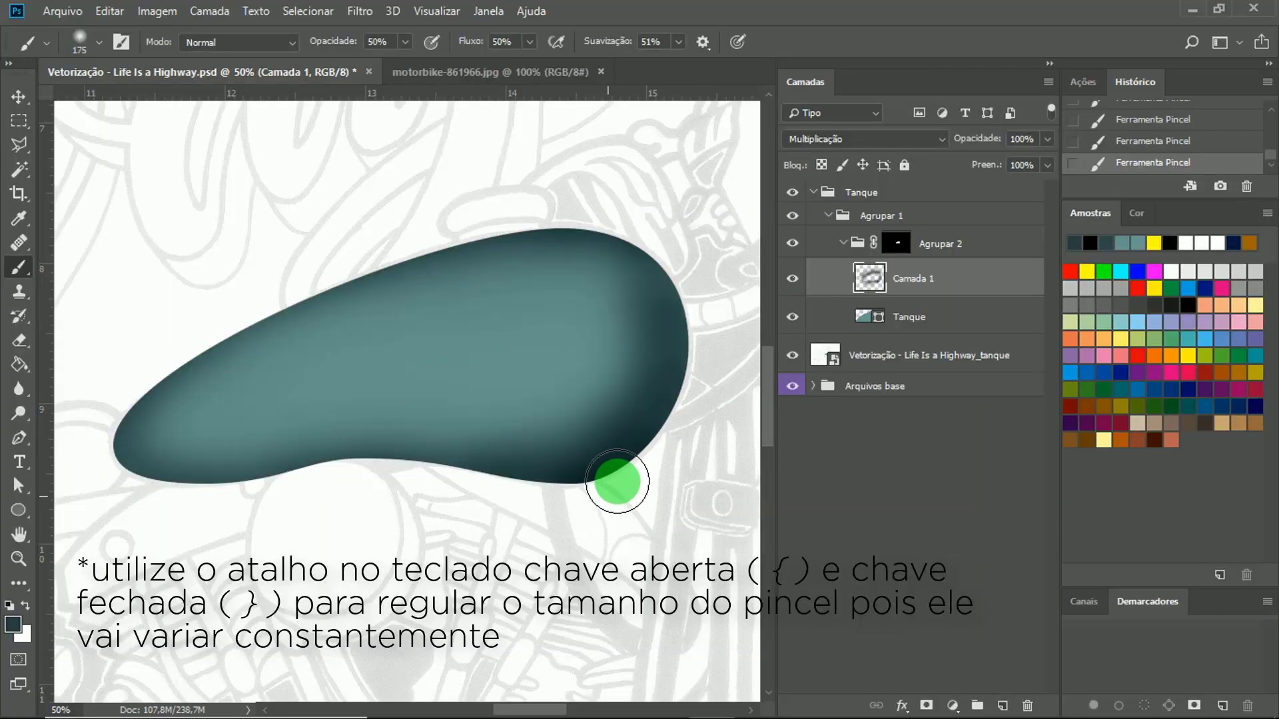
pyautogui.moveTo(617, 481)
pyautogui.mouseDown()
pyautogui.moveTo(685, 342)
pyautogui.moveTo(702, 360)
pyautogui.moveTo(640, 245)
pyautogui.mouseUp()
pyautogui.moveTo(270, 489); pyautogui.dragTo(348, 479)
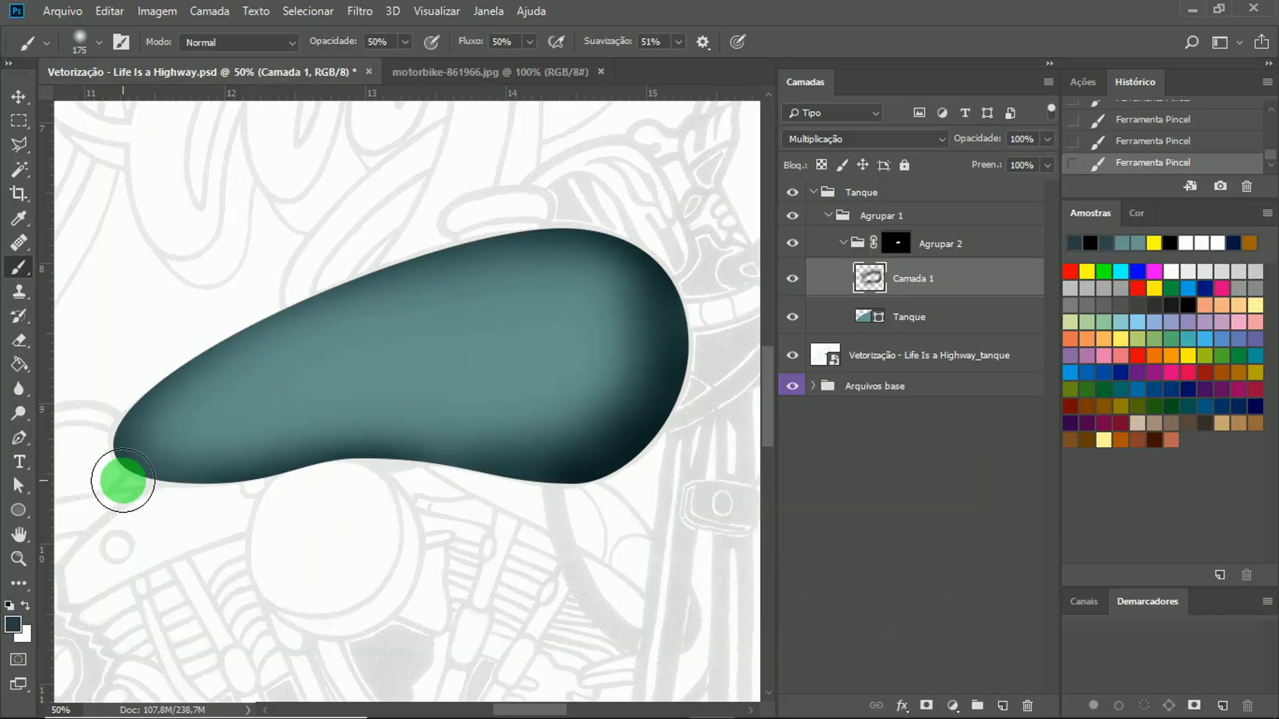
# Step back the last shading stroke and test the Camada 1 layer's opacity, leaving it at 100%.
pyautogui.press(']')
pyautogui.press(']')
pyautogui.press(']')
pyautogui.press(']')
pyautogui.press(']')
pyautogui.hotkey('ctrl', 'alt', 'z')
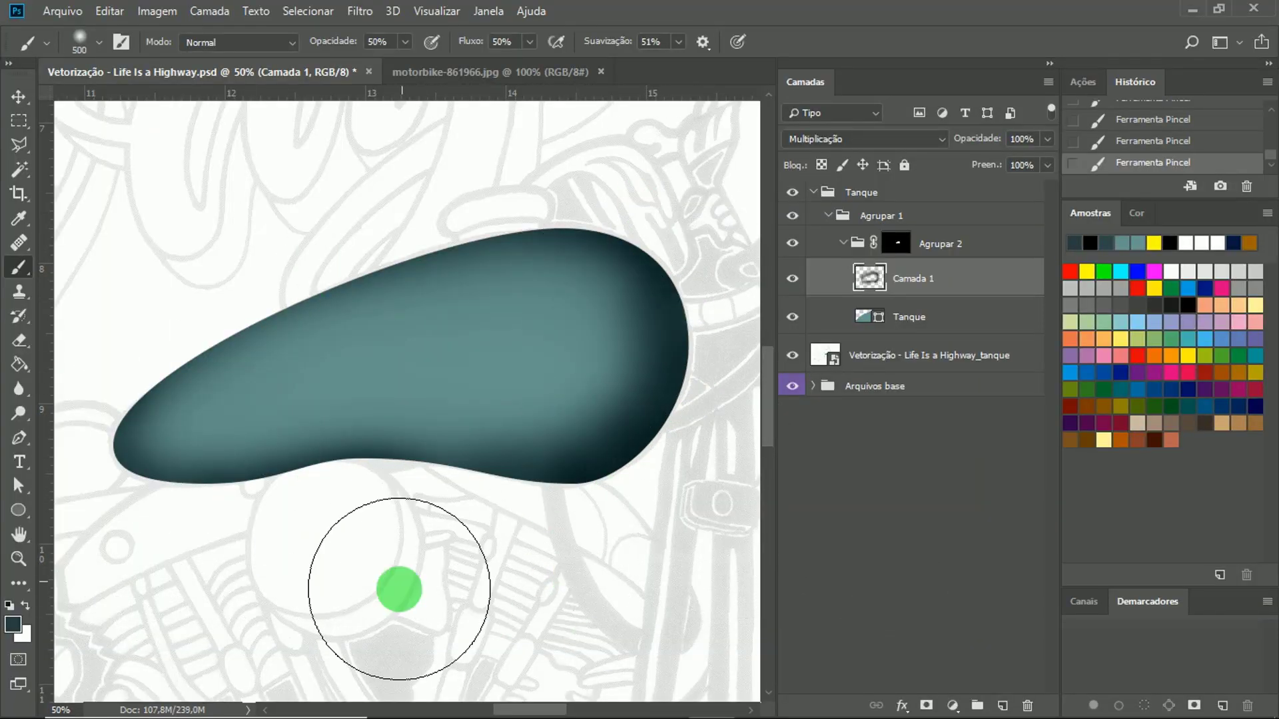
pyautogui.click(1048, 139)
pyautogui.moveTo(1046, 160); pyautogui.dragTo(1107, 164)
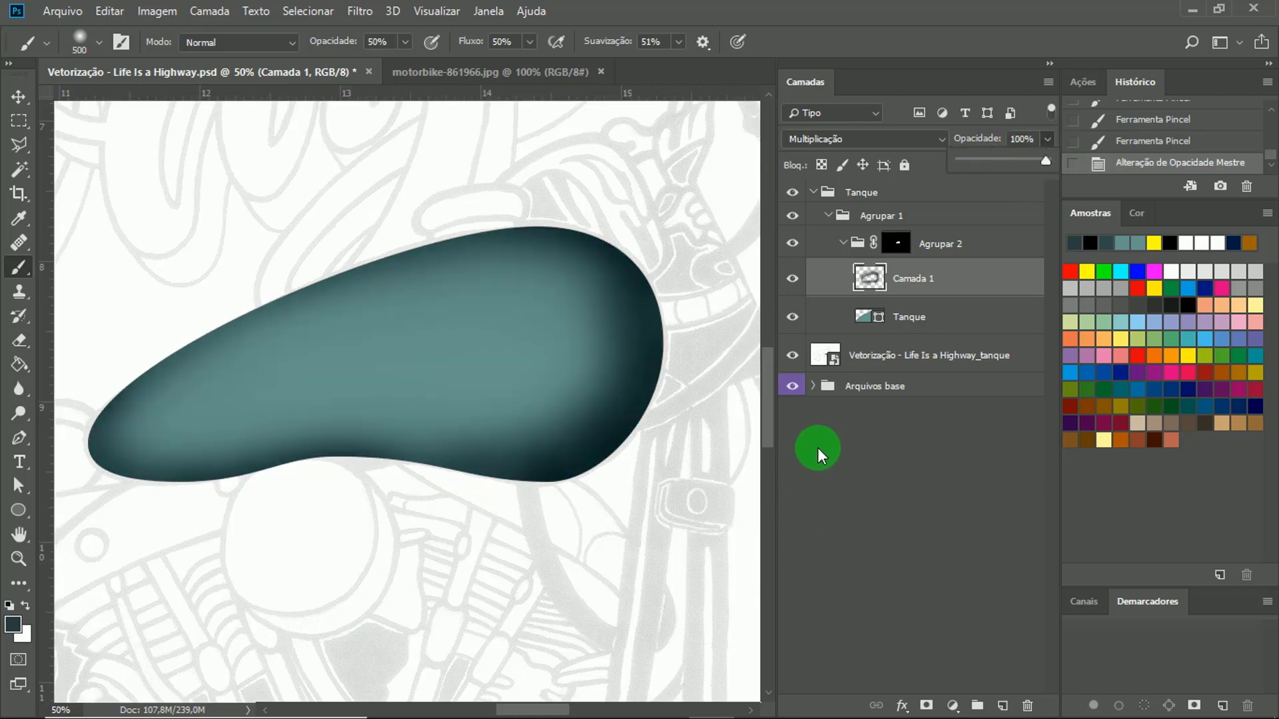
# Rename the shading layer and both nested groups to Tanque, copying the name from the shape layer.
pyautogui.click(908, 529)
pyautogui.doubleClick(914, 317)
pyautogui.hotkey('ctrl', 'c')
pyautogui.doubleClick(917, 280)
pyautogui.hotkey('ctrl', 'v')
pyautogui.doubleClick(933, 245)
pyautogui.hotkey('ctrl', 'v')
pyautogui.doubleClick(881, 216)
pyautogui.hotkey('ctrl', 'v')
pyautogui.click(940, 567)
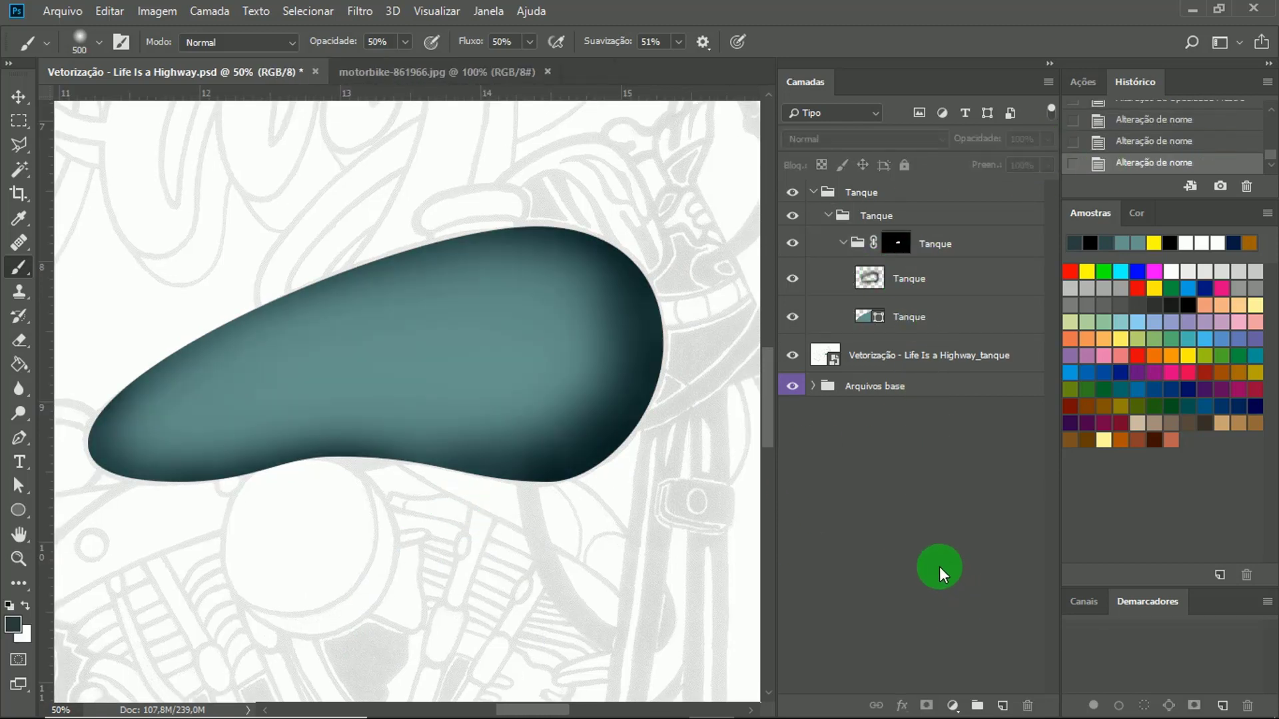
# Darken the tank's lower rear edge on the Multiplicação layer and reduce the brush to size 150.
pyautogui.click(930, 280)
pyautogui.moveTo(360, 448); pyautogui.dragTo(231, 538)
pyautogui.moveTo(256, 536); pyautogui.dragTo(302, 538)
pyautogui.press('[')
pyautogui.press('[')
pyautogui.press('[')
pyautogui.press('[')
pyautogui.press('[')
pyautogui.press('[')
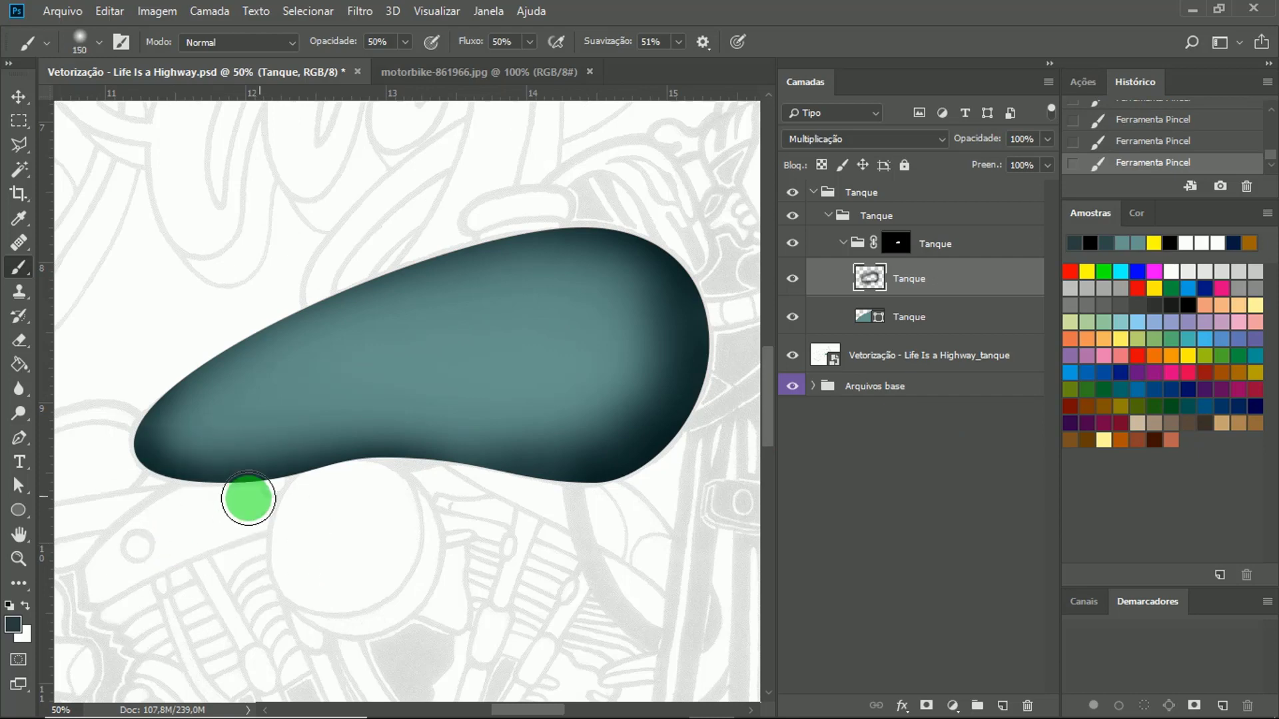
# Extend the shading along the tank's upper edge with a size 300 brush and its lower edge with a size 600 brush.
pyautogui.press(']')
pyautogui.press(']')
pyautogui.press(']')
pyautogui.press(']')
pyautogui.moveTo(164, 396); pyautogui.dragTo(685, 197)
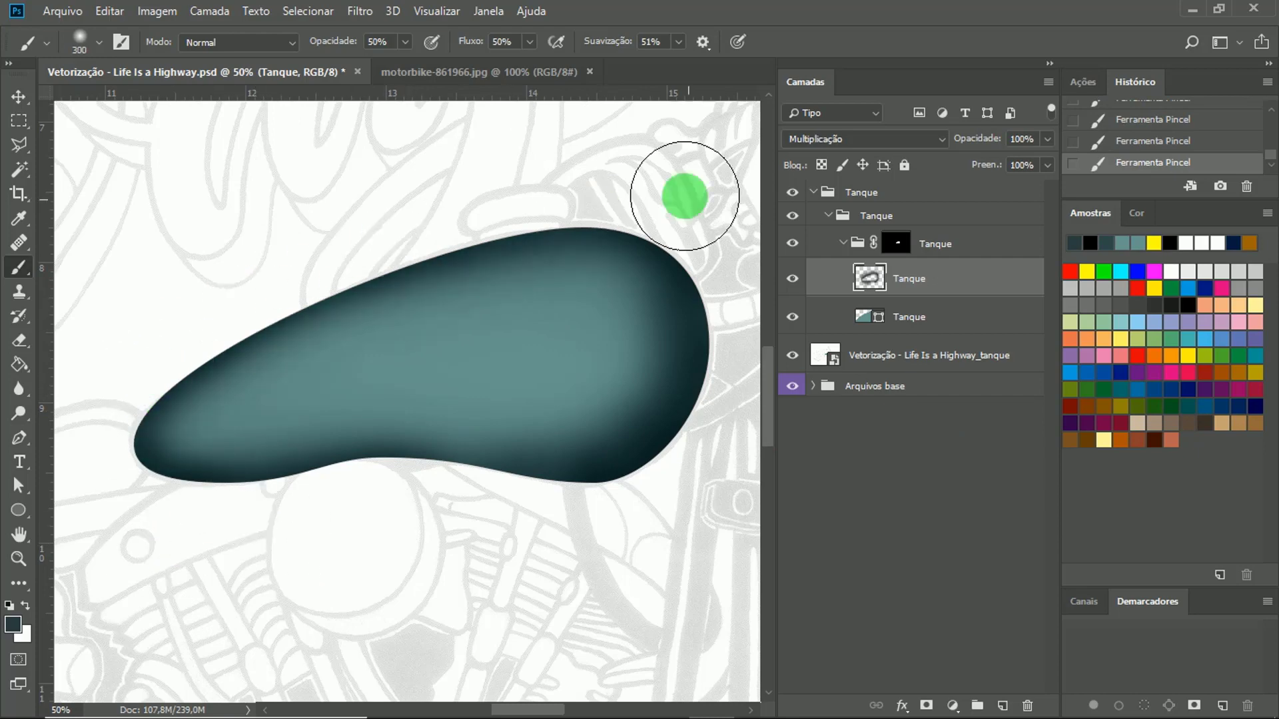
pyautogui.press(']')
pyautogui.press(']')
pyautogui.press(']')
pyautogui.moveTo(286, 568)
pyautogui.mouseDown()
pyautogui.moveTo(417, 474)
pyautogui.moveTo(367, 555)
pyautogui.mouseUp()
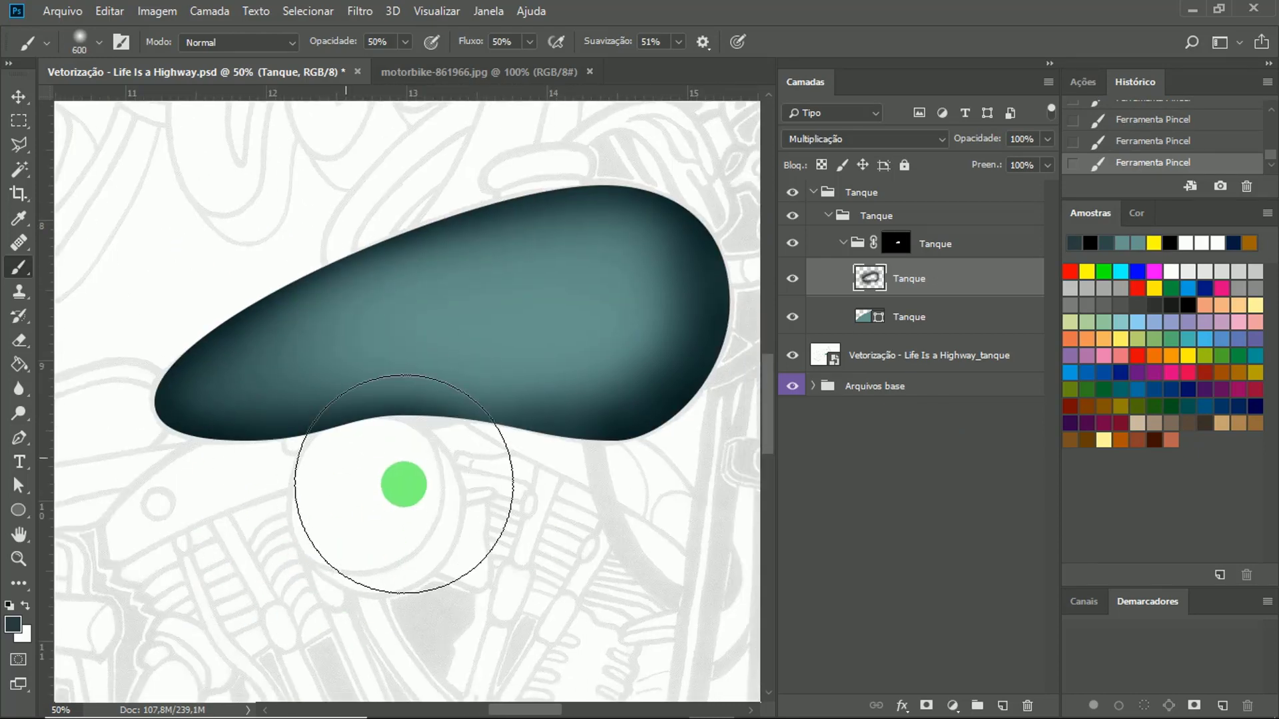
# Set the shading layer's fill to 57% and add an empty layer above it.
pyautogui.click(457, 80)
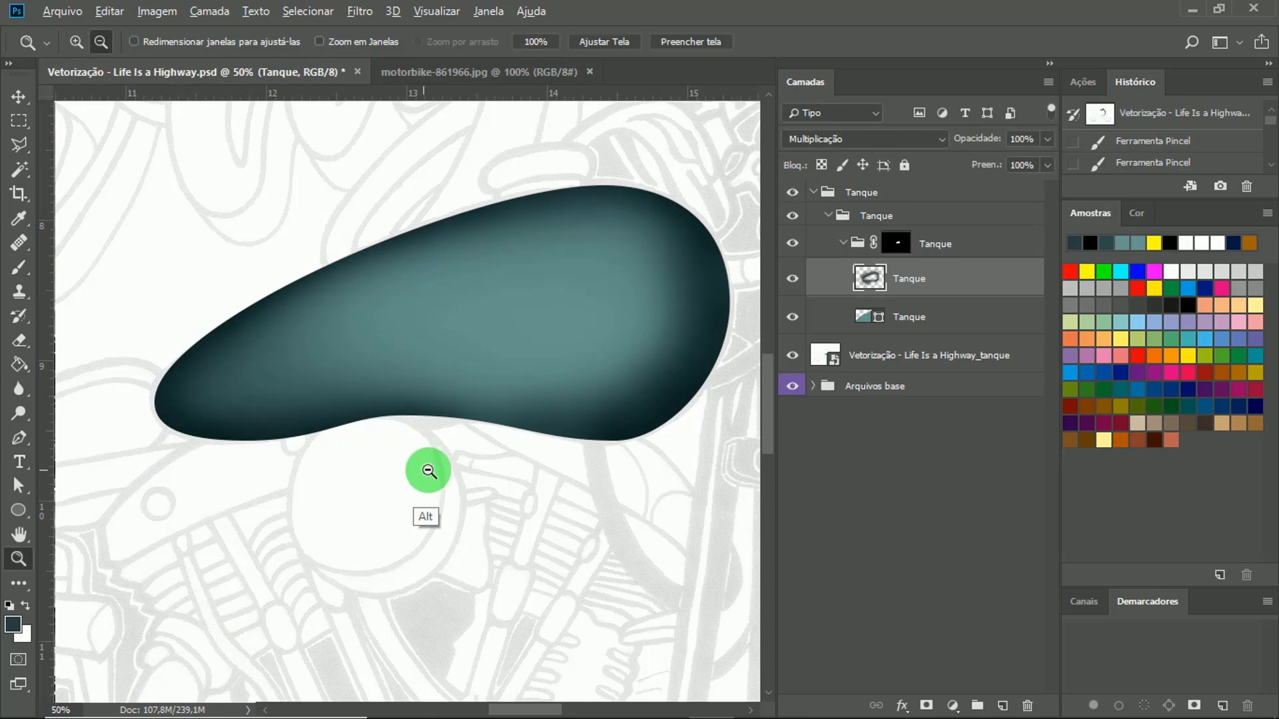
pyautogui.press('b')
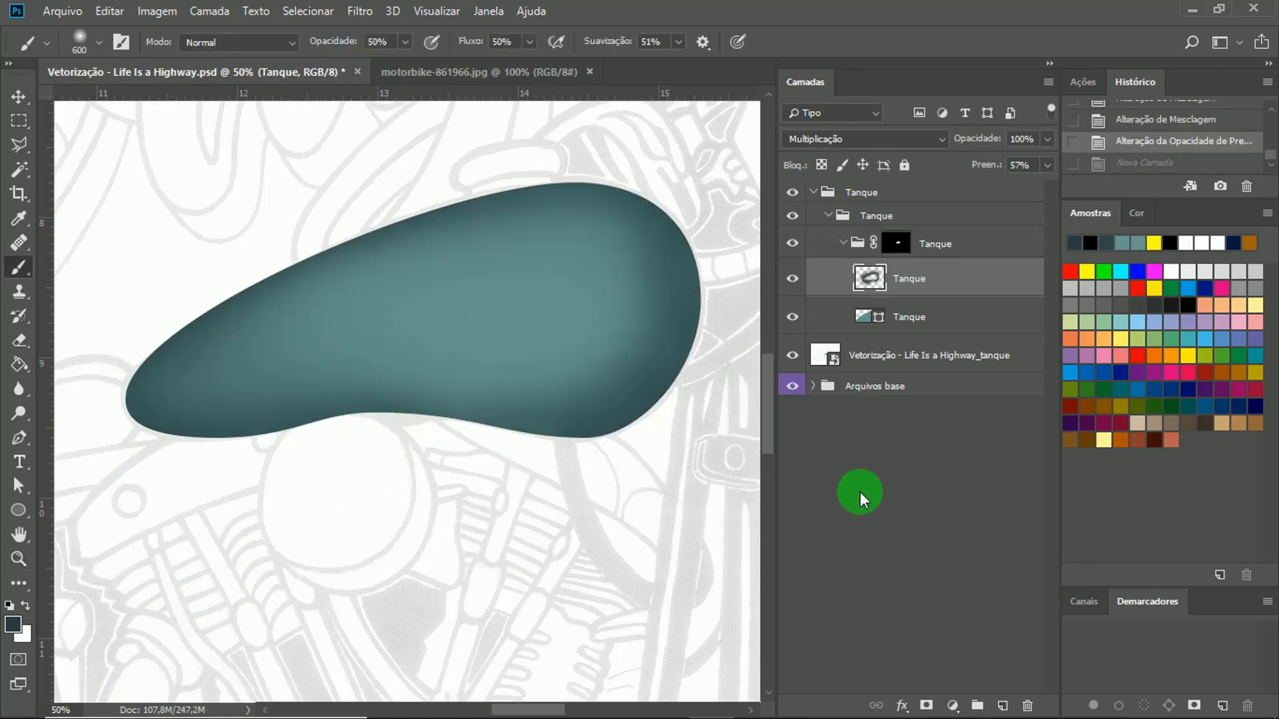
pyautogui.click(1002, 706)
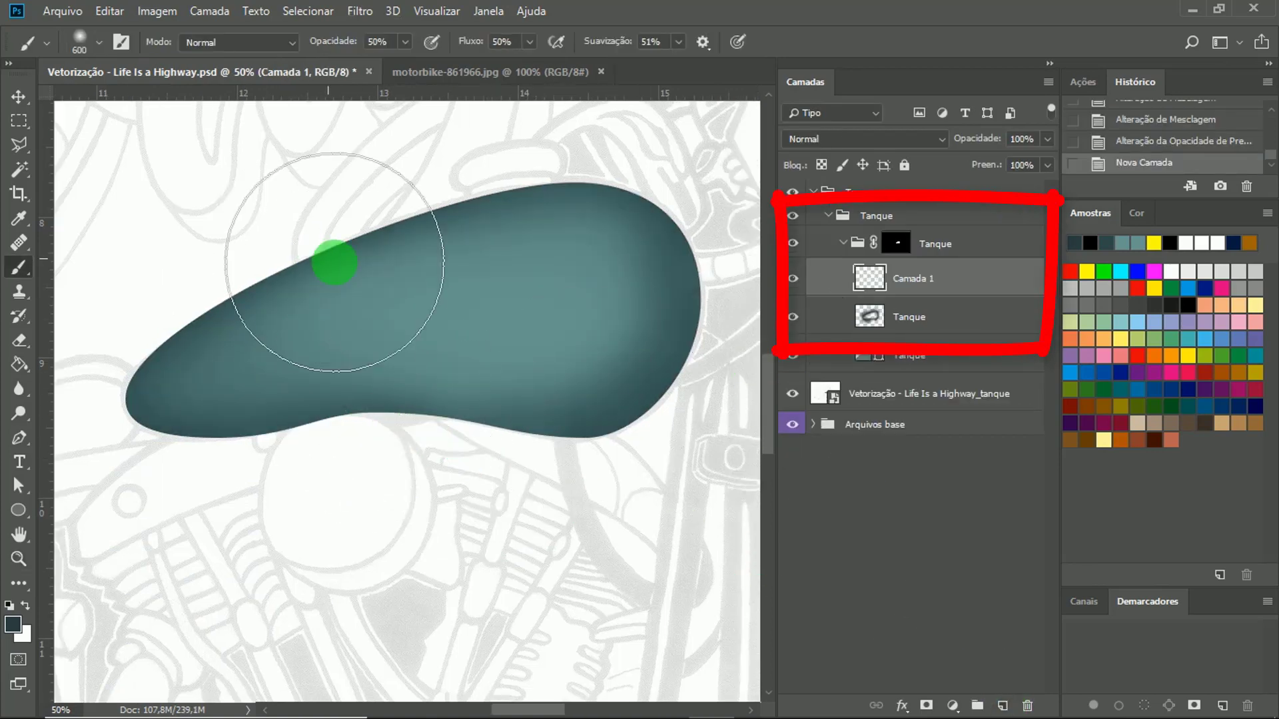
# Paint a soft white highlight band along the tank's upper edge on the new layer with a size 175 brush.
pyautogui.press('[')
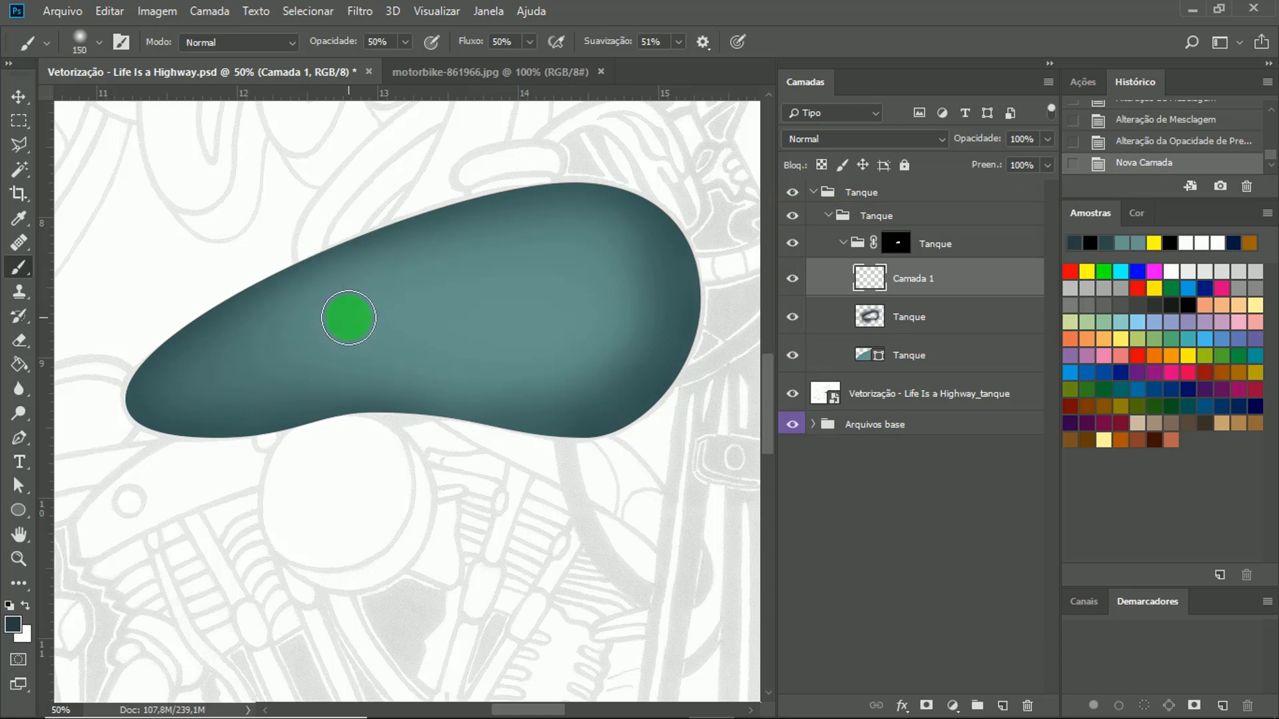
pyautogui.click(1193, 241)
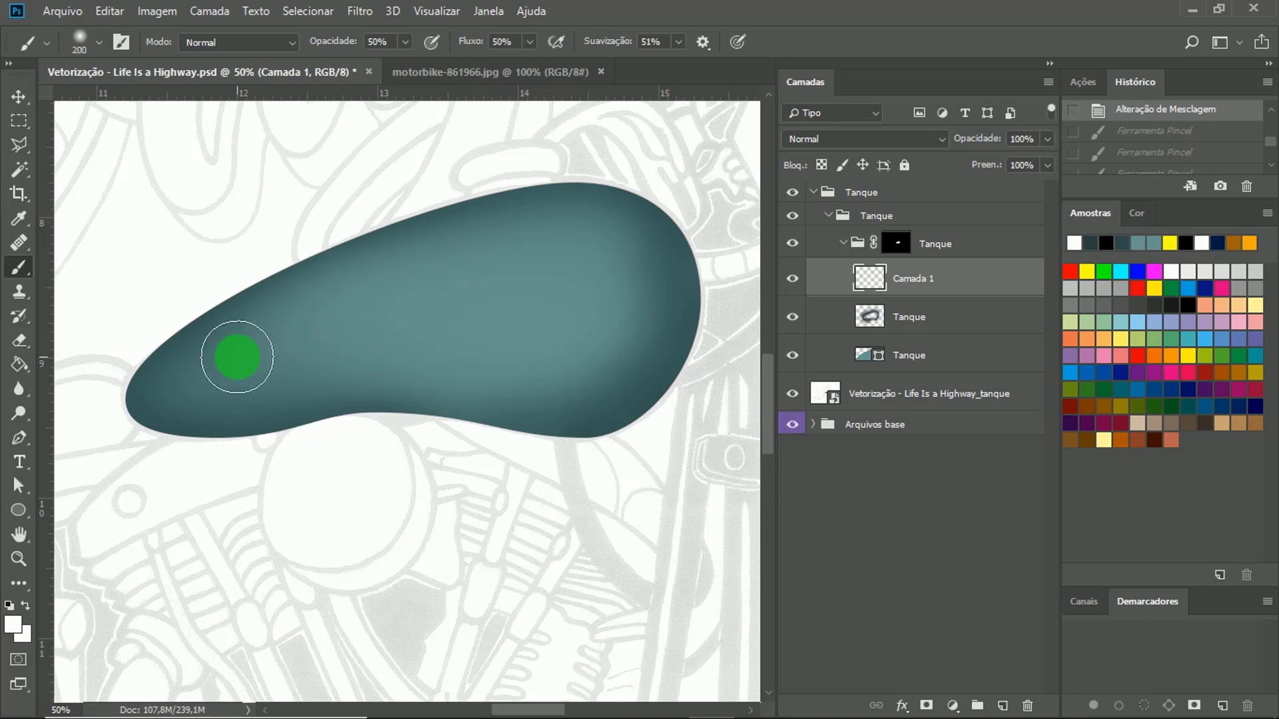
pyautogui.moveTo(236, 357)
pyautogui.mouseDown()
pyautogui.moveTo(260, 313)
pyautogui.moveTo(553, 220)
pyautogui.mouseUp()
pyautogui.hotkey('ctrl', 'z')
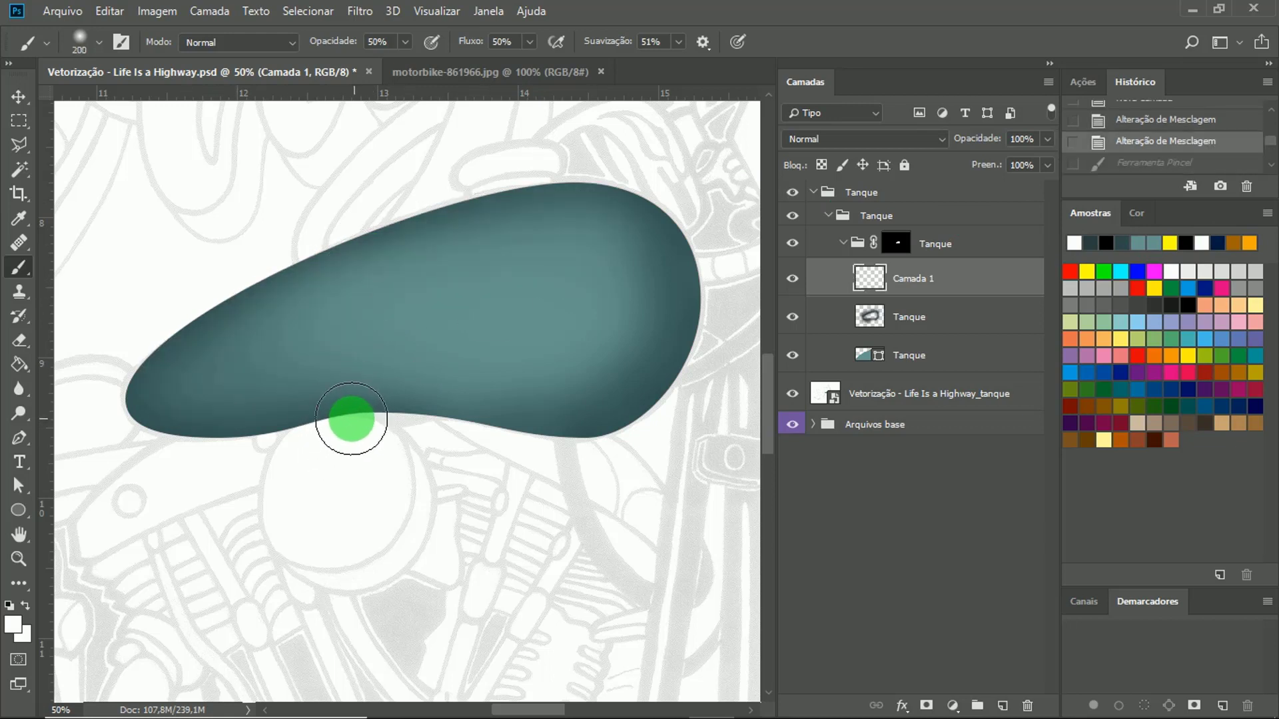
pyautogui.press('[')
pyautogui.moveTo(194, 361)
pyautogui.mouseDown()
pyautogui.moveTo(480, 222)
pyautogui.moveTo(560, 200)
pyautogui.mouseUp()
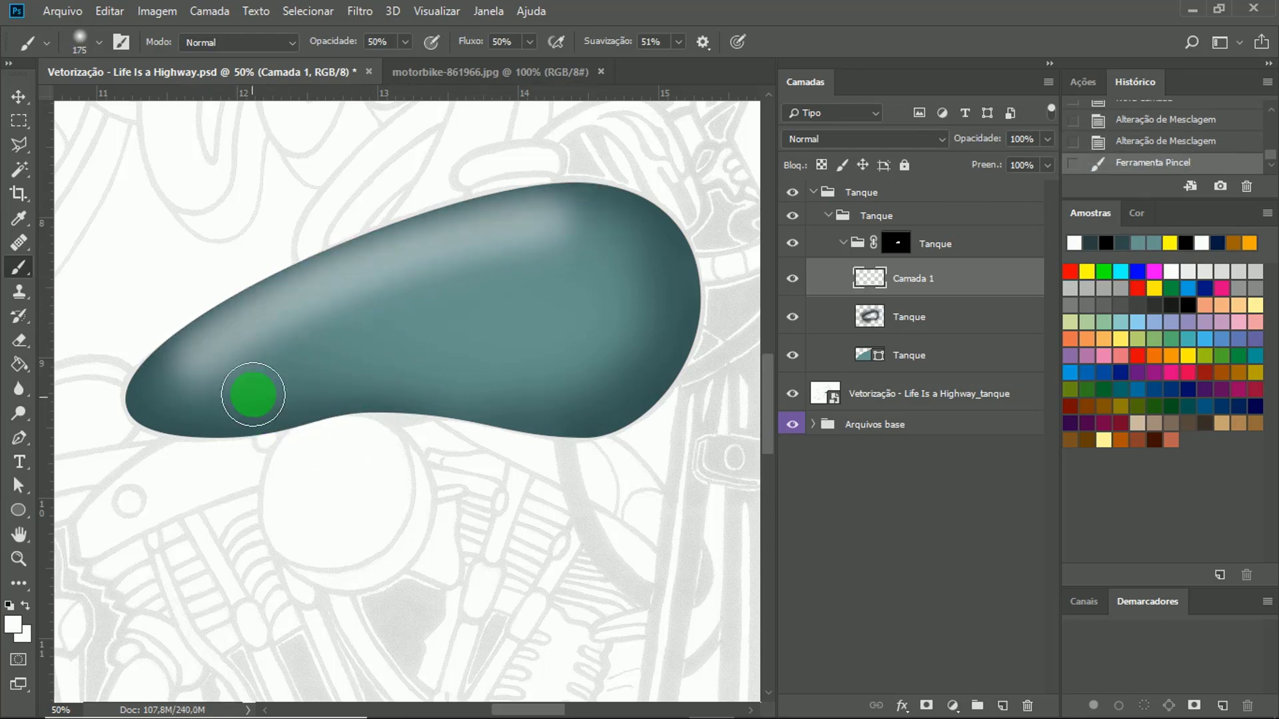
pyautogui.moveTo(251, 391)
pyautogui.mouseDown()
pyautogui.moveTo(228, 349)
pyautogui.moveTo(563, 198)
pyautogui.mouseUp()
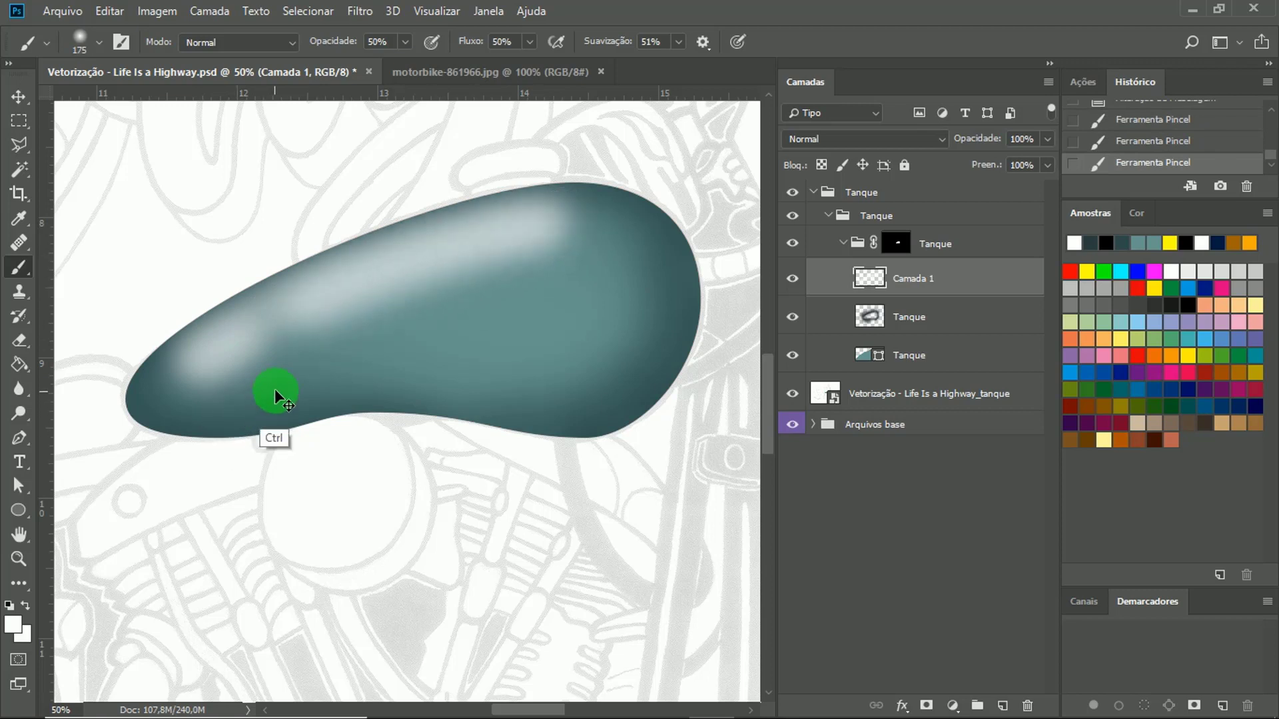
pyautogui.hotkey('ctrl', 'z')
pyautogui.hotkey('ctrl', 'z')
pyautogui.moveTo(214, 358)
pyautogui.mouseDown()
pyautogui.moveTo(371, 280)
pyautogui.moveTo(576, 216)
pyautogui.mouseUp()
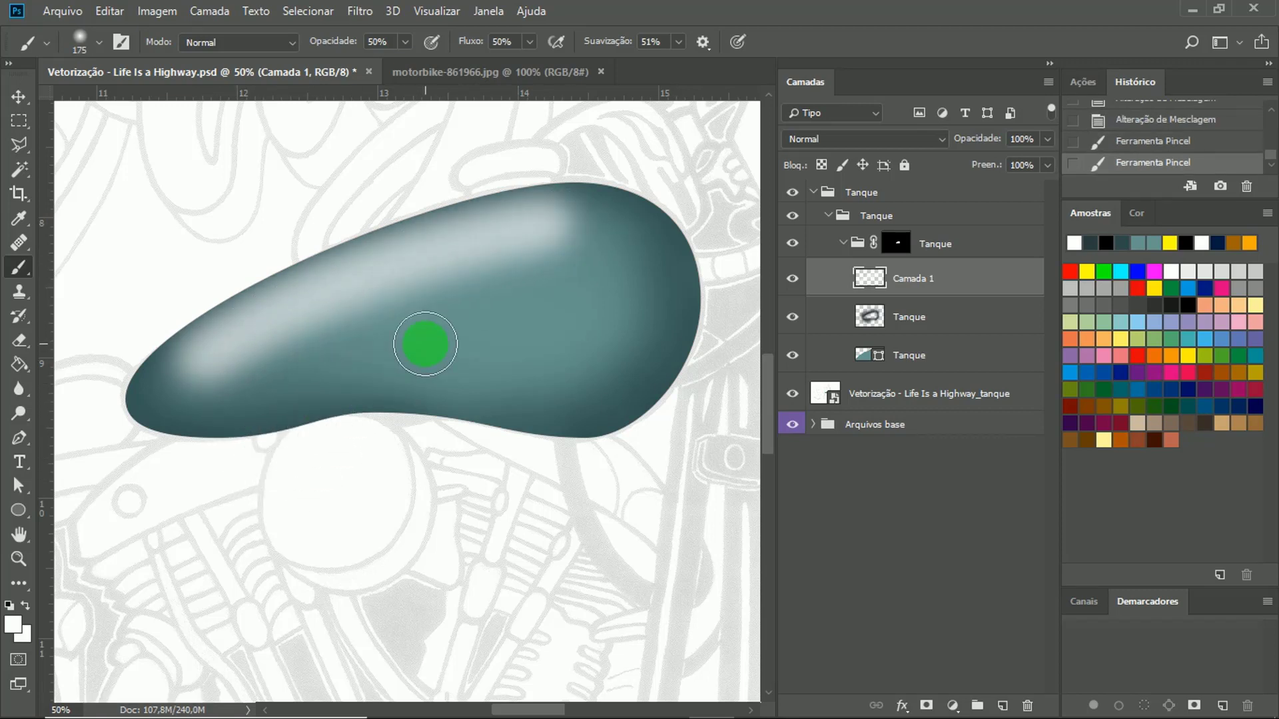
# Dab broad white highlights on the tank's upper front at brush sizes 300 and 400, checking the coloured sketch Sketch 2_Colorida.jpg for reference.
pyautogui.press('[')
pyautogui.click(578, 243)
pyautogui.click(597, 251)
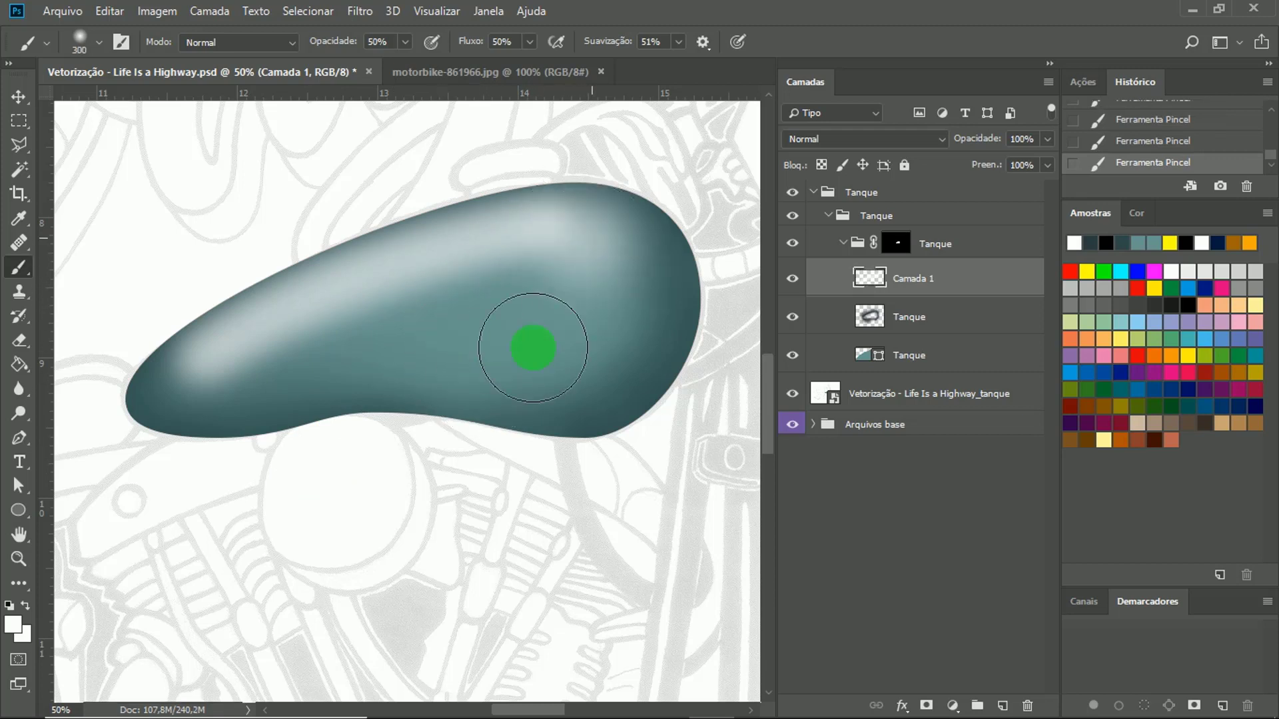
pyautogui.click(590, 246)
pyautogui.hotkey('alt', 'Tab')
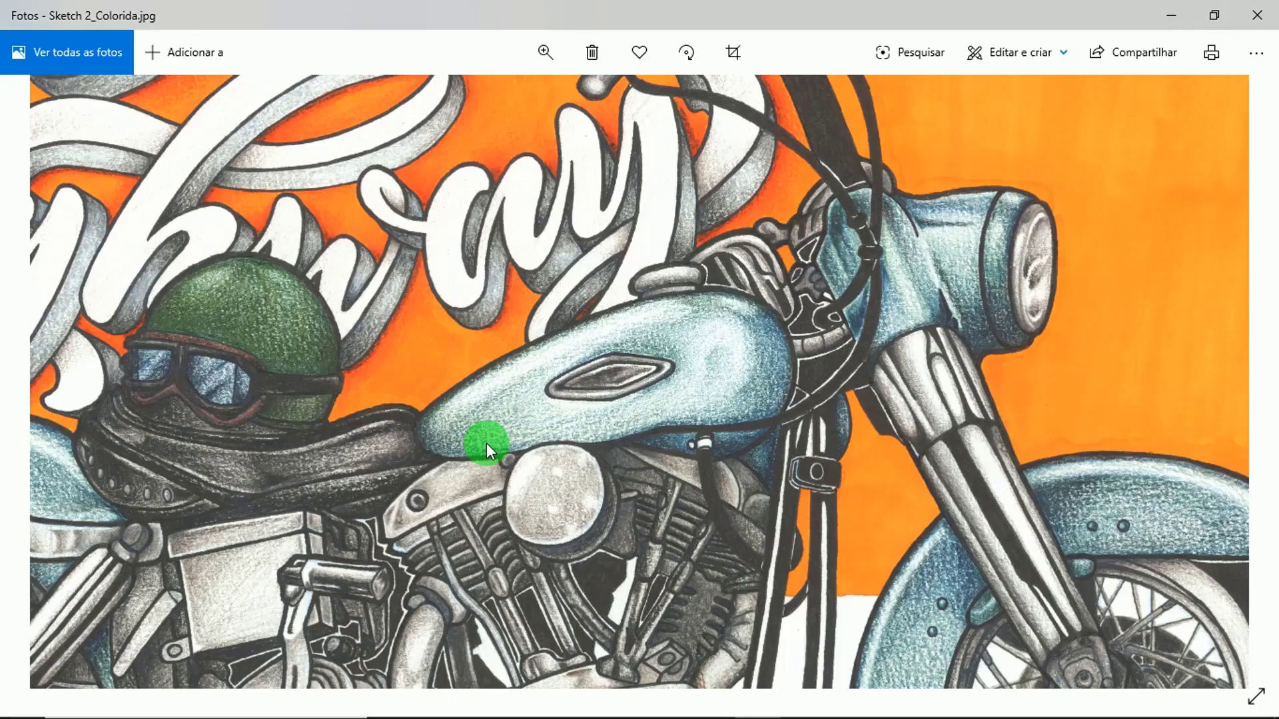
pyautogui.hotkey('alt', 'Tab')
pyautogui.press(']')
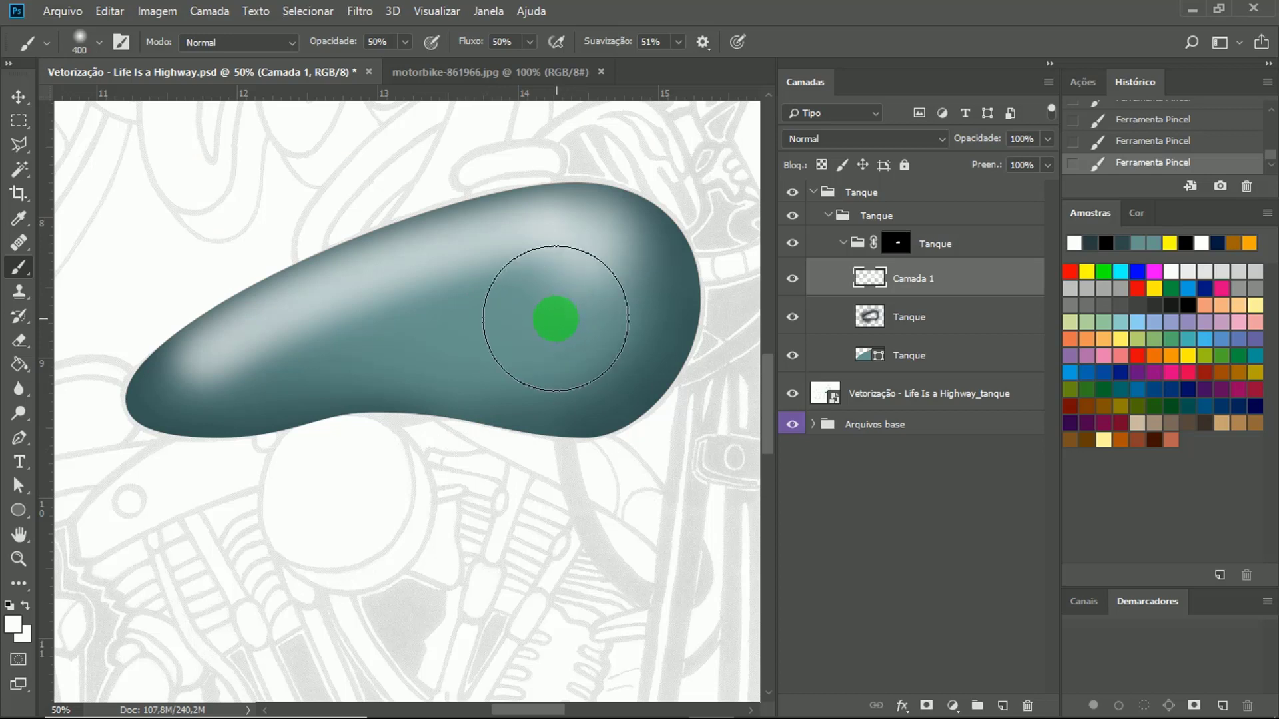
pyautogui.click(557, 314)
# Intensify the highlight with thin white strokes along the tank's upper edge using a size 70 brush.
pyautogui.press('[')
pyautogui.press('[')
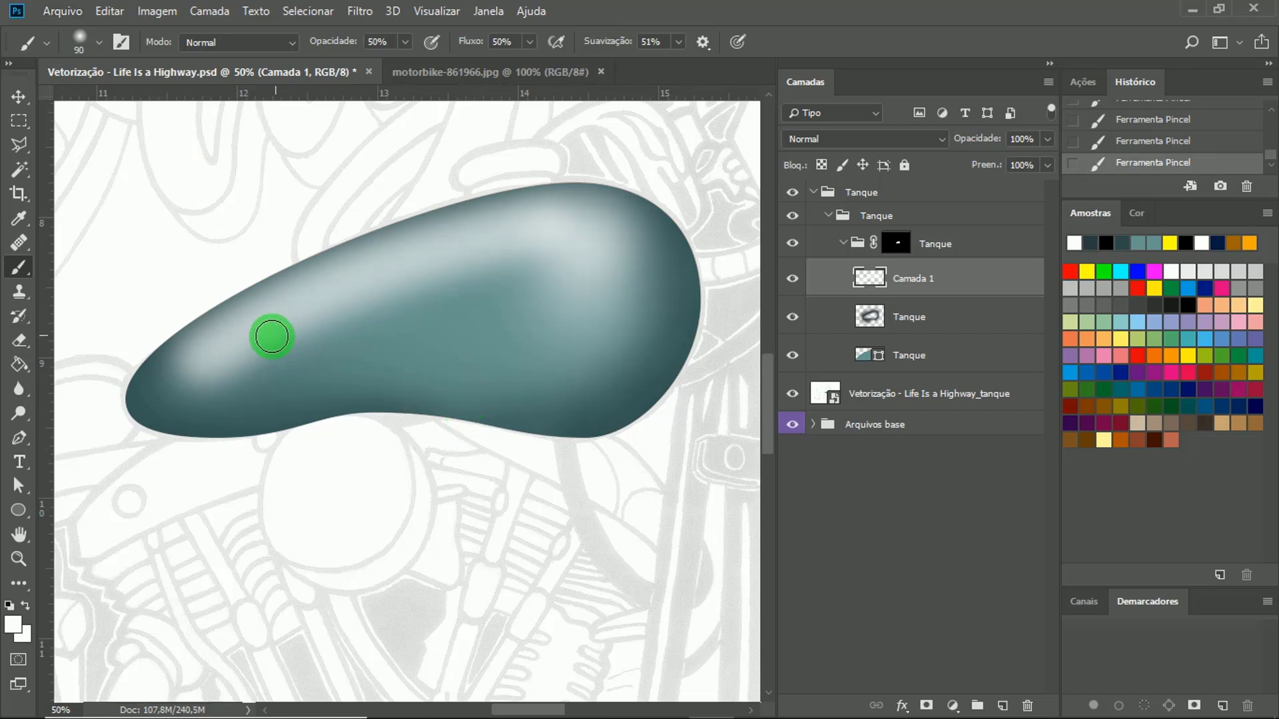
pyautogui.press('[')
pyautogui.press('[')
pyautogui.moveTo(209, 357)
pyautogui.mouseDown()
pyautogui.moveTo(347, 279)
pyautogui.moveTo(523, 218)
pyautogui.moveTo(560, 228)
pyautogui.mouseUp()
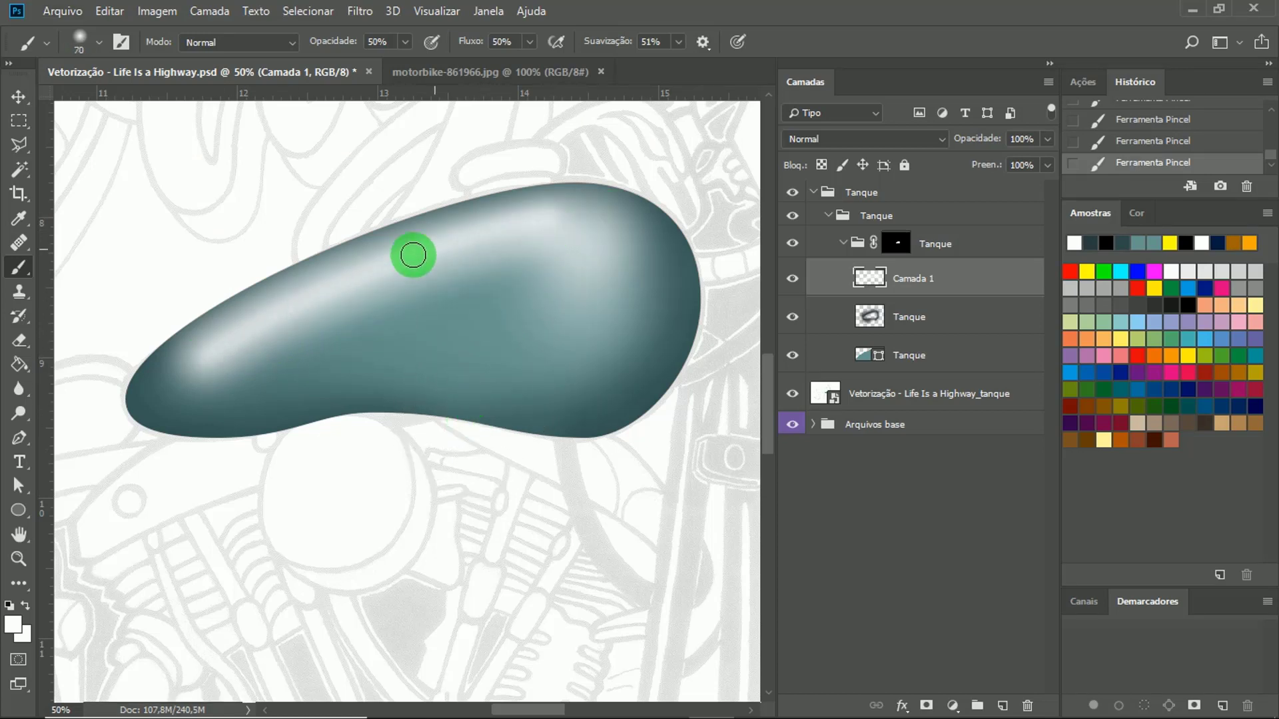
pyautogui.moveTo(210, 349)
pyautogui.mouseDown()
pyautogui.moveTo(396, 250)
pyautogui.moveTo(548, 206)
pyautogui.mouseUp()
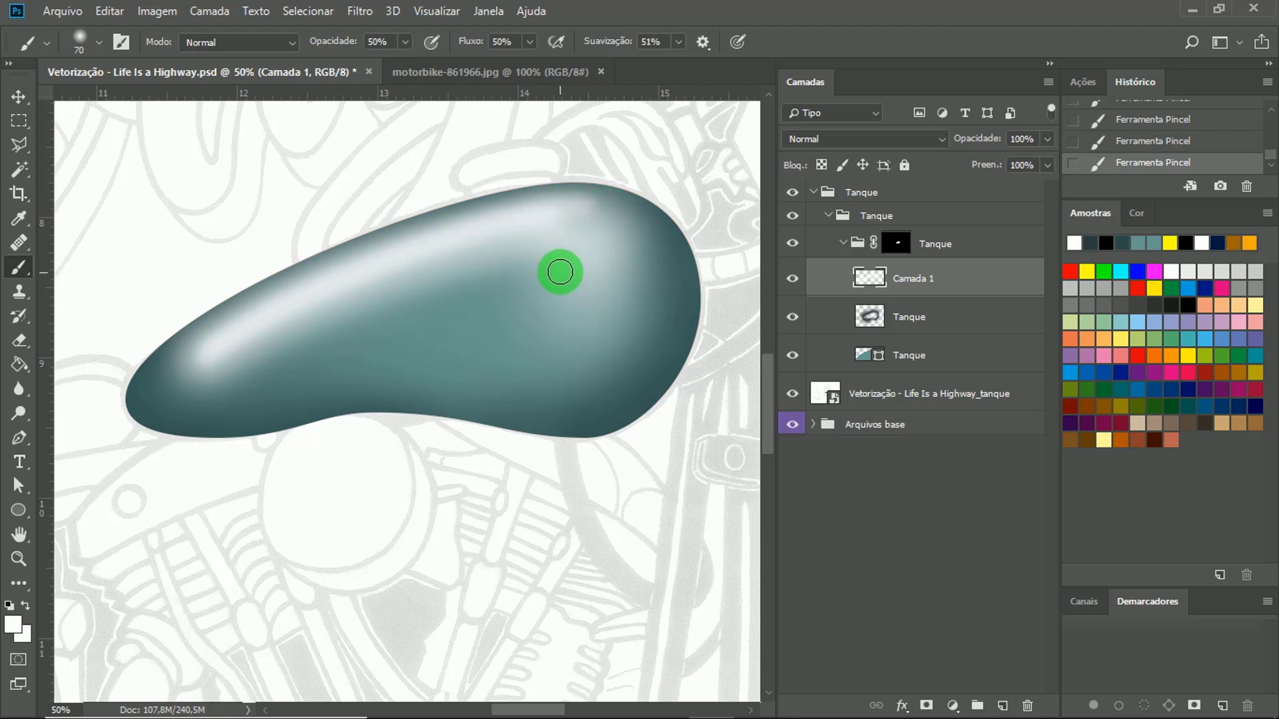
pyautogui.press(']')
pyautogui.press(']')
pyautogui.press(']')
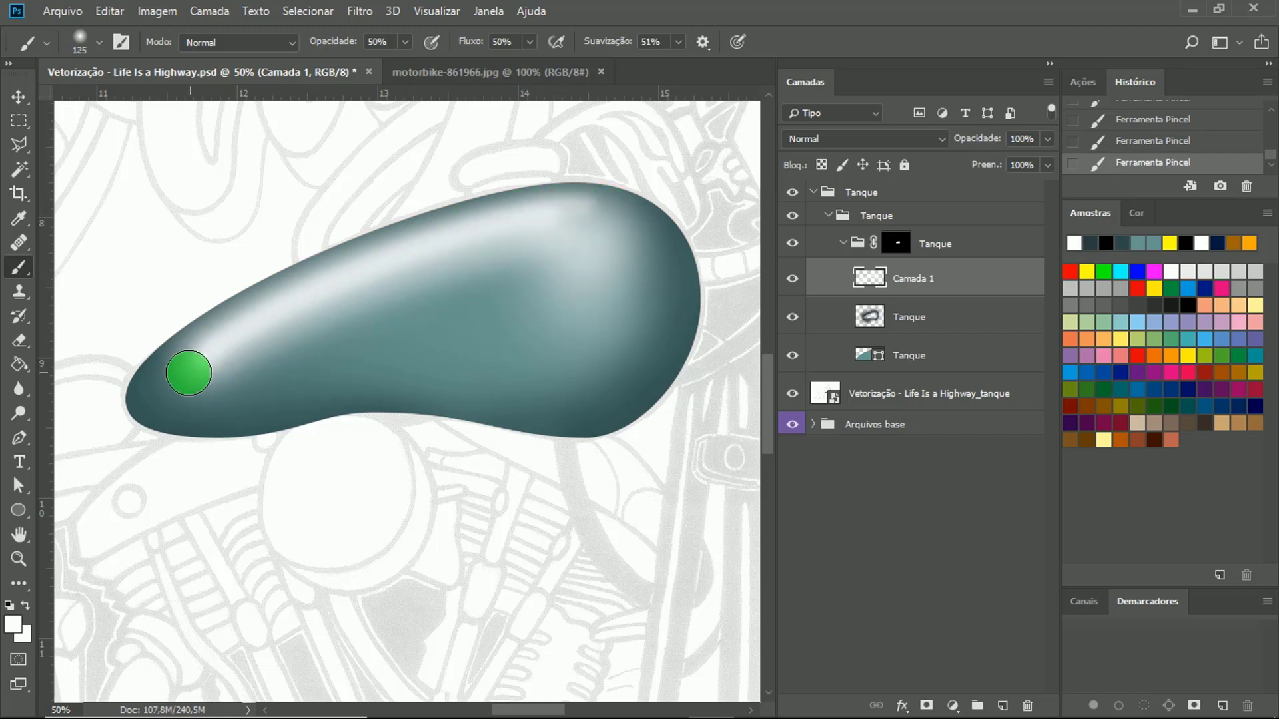
pyautogui.press(']')
pyautogui.moveTo(213, 363); pyautogui.dragTo(553, 220)
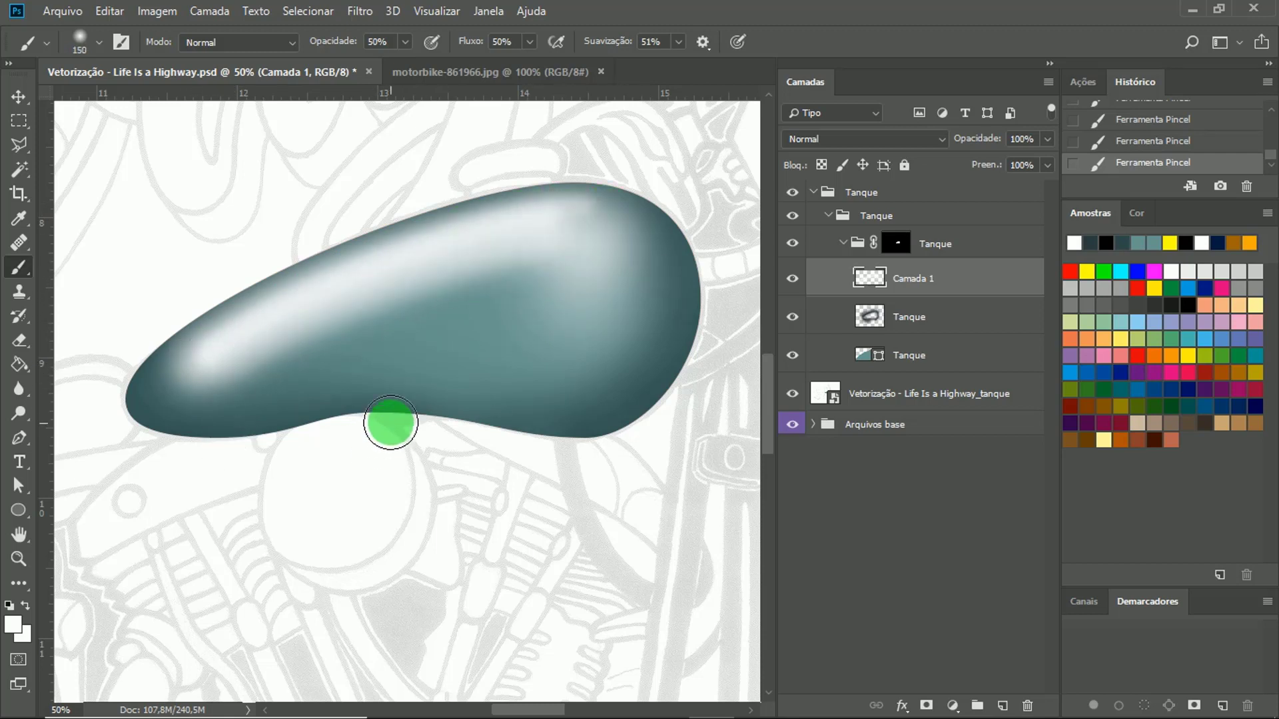
pyautogui.hotkey('ctrl', 'z')
# Brighten the highlight on the tank's upper front with a size 250 brush and compare it with the coloured sketch.
pyautogui.press(']')
pyautogui.press(']')
pyautogui.press(']')
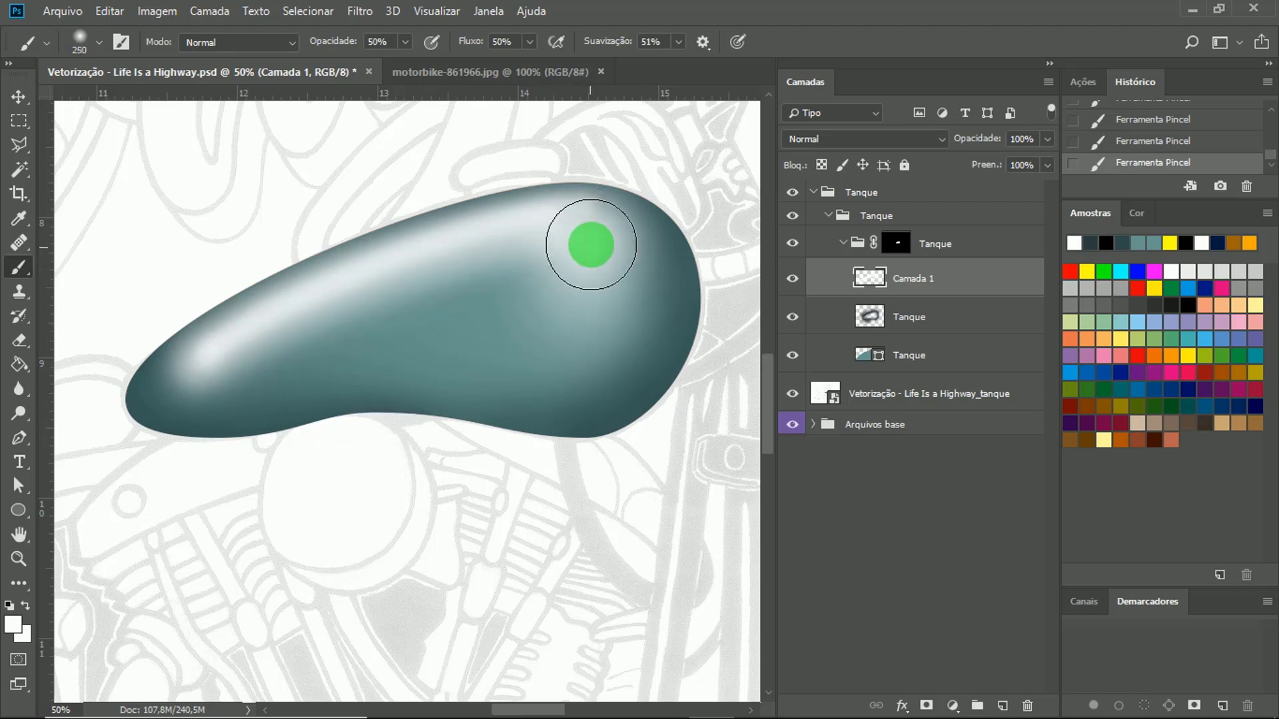
pyautogui.press('space')
pyautogui.moveTo(558, 358); pyautogui.dragTo(534, 409)
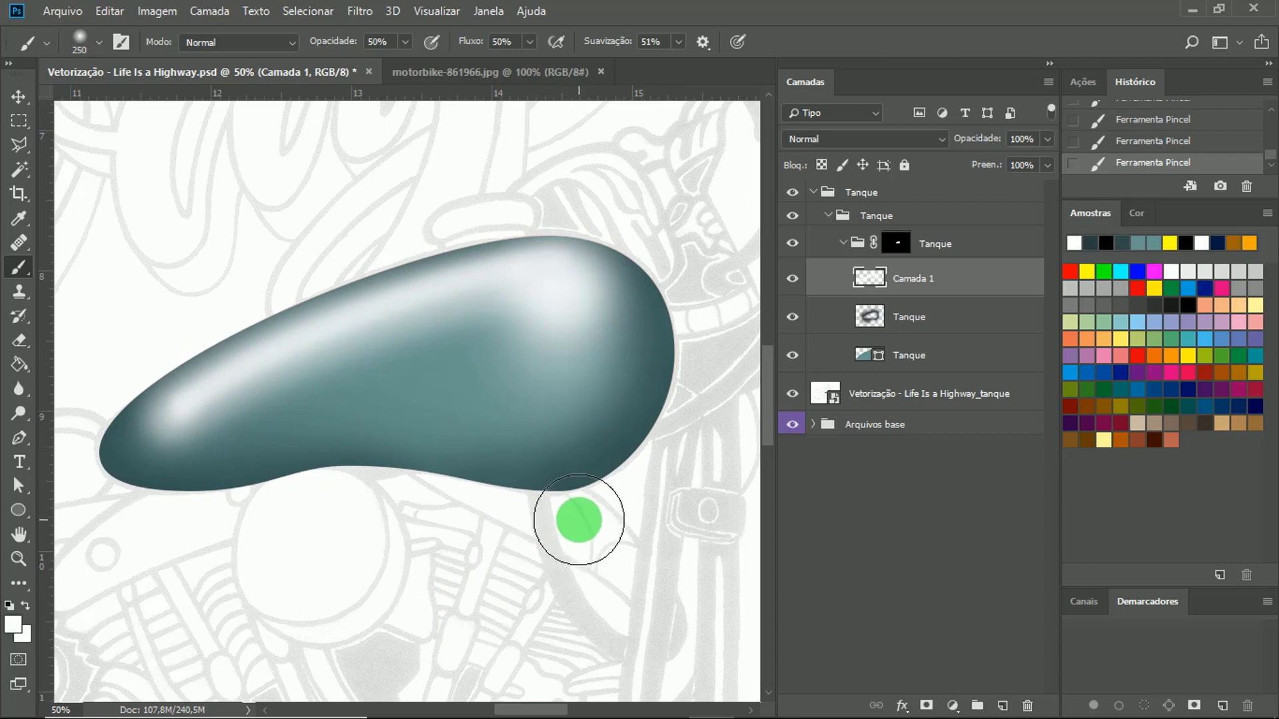
pyautogui.hotkey('alt', 'Tab')
pyautogui.hotkey('alt', 'Tab')
pyautogui.hotkey('alt', 'Tab')
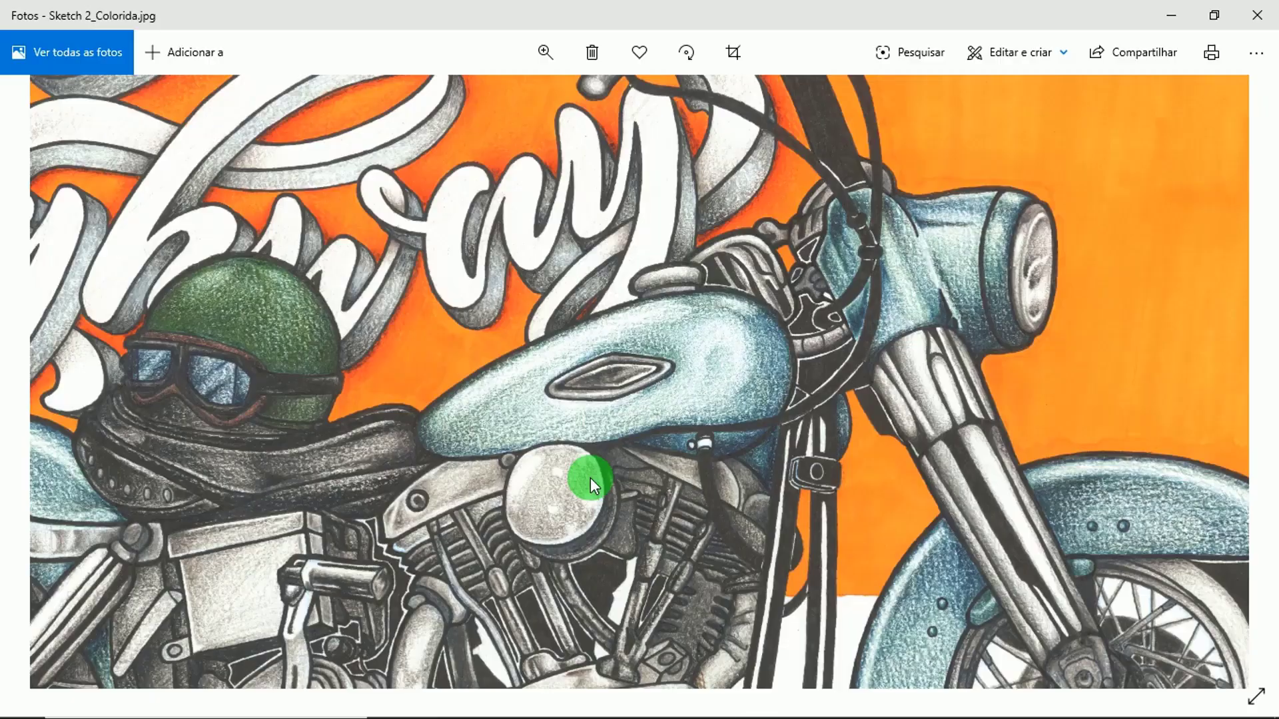
pyautogui.hotkey('alt', 'Tab')
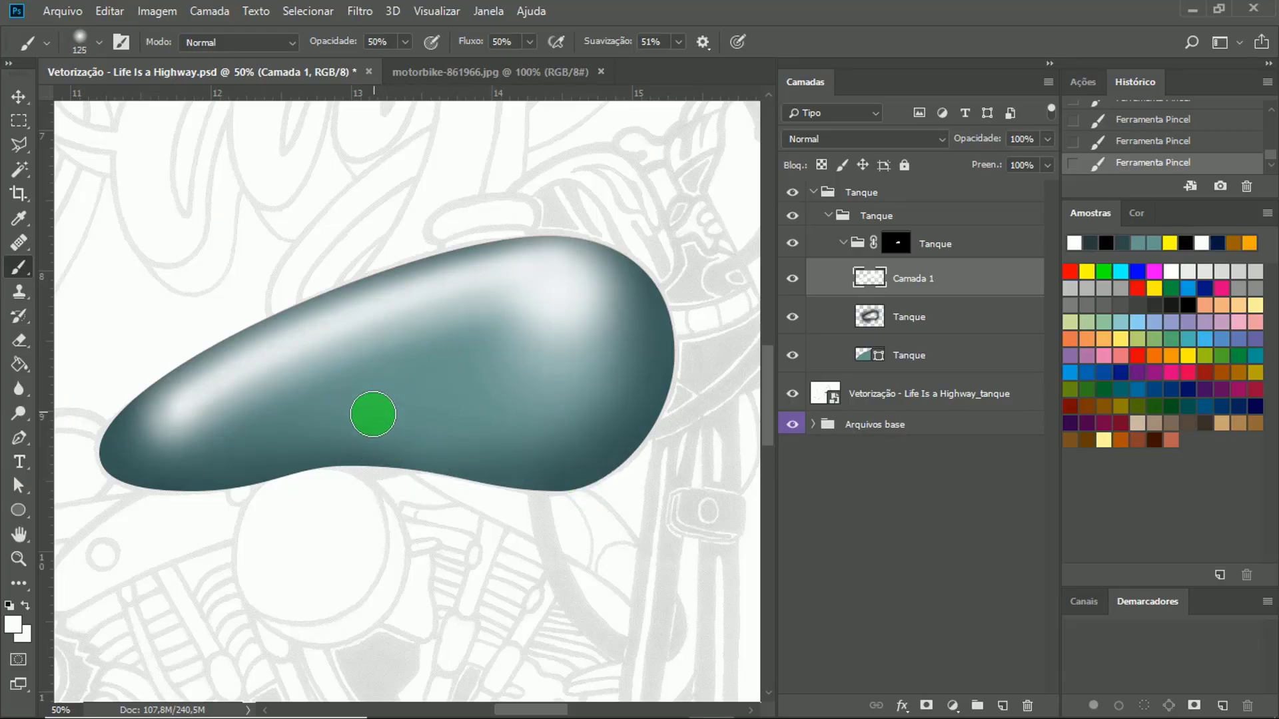
pyautogui.moveTo(347, 410)
pyautogui.mouseDown()
pyautogui.moveTo(504, 400)
pyautogui.moveTo(454, 377)
pyautogui.moveTo(391, 459)
pyautogui.mouseUp()
pyautogui.hotkey('ctrl', 'z')
pyautogui.press(']')
pyautogui.press(']')
pyautogui.press(']')
pyautogui.press(']')
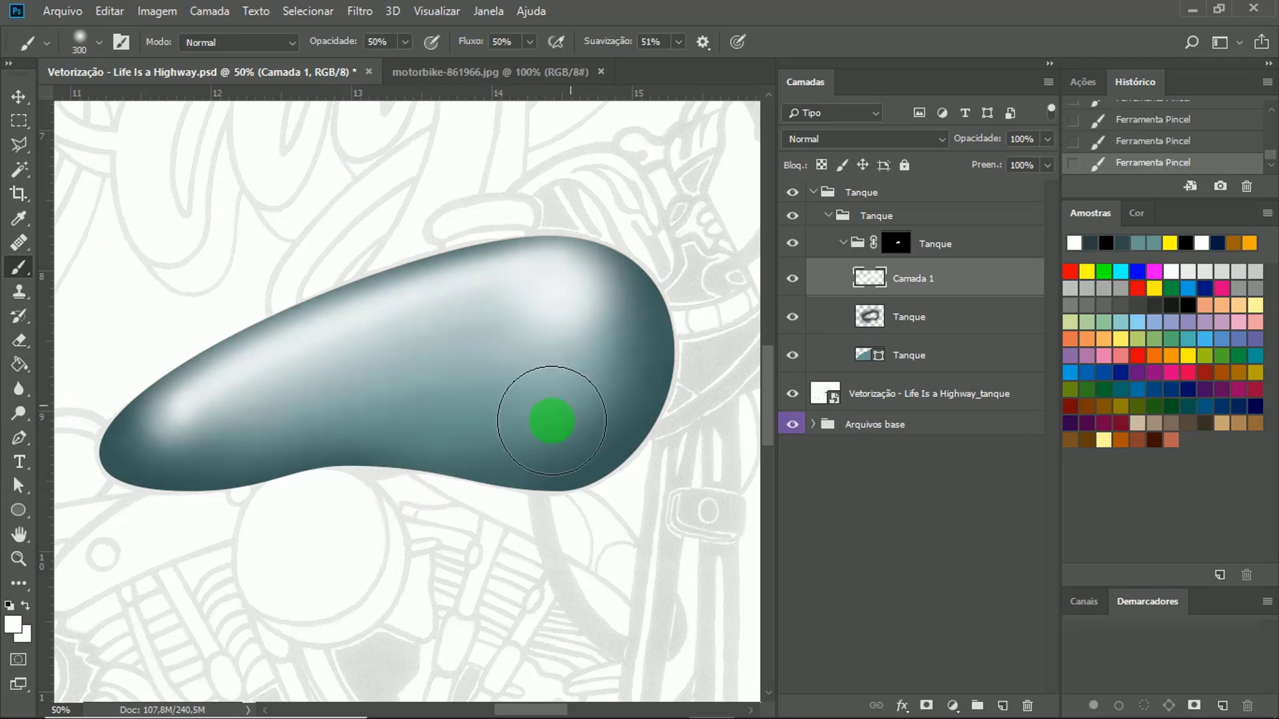
pyautogui.hotkey('ctrl', 'z')
pyautogui.press('[')
pyautogui.press('[')
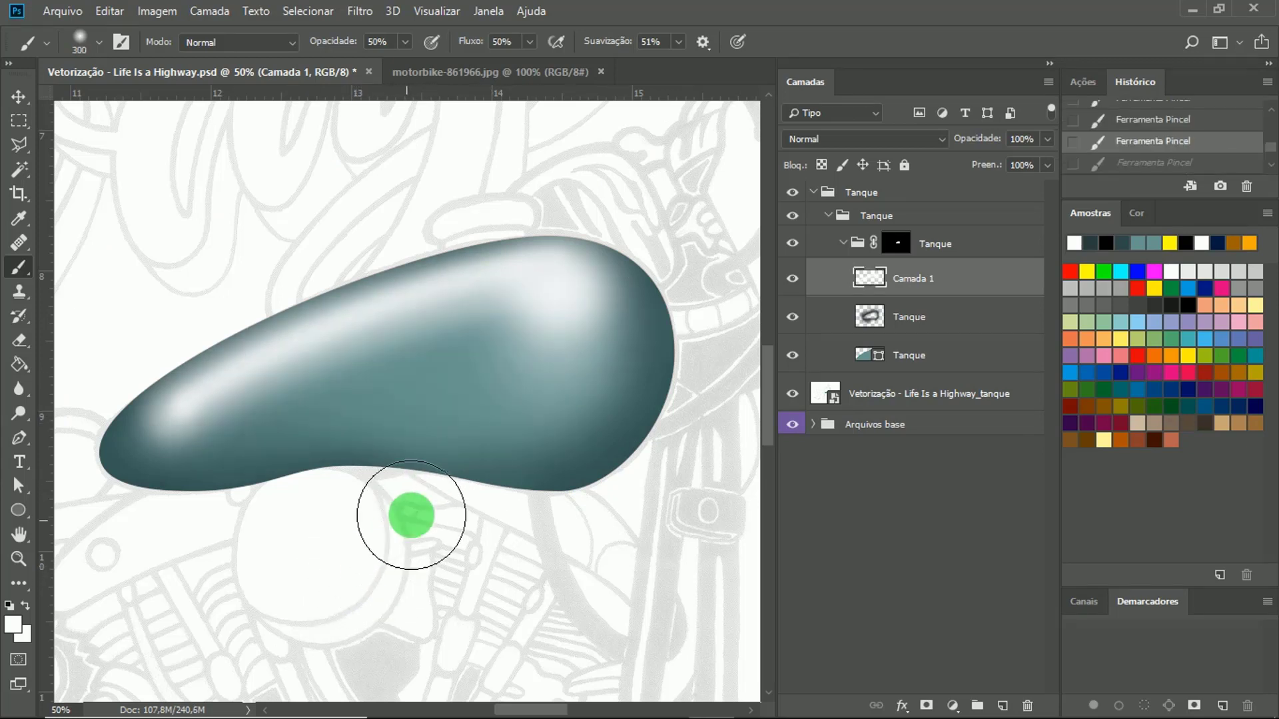
# Try soft white strokes along the tank's upper highlight with brush sizes 200 and 250, undoing the unwanted ones.
pyautogui.moveTo(215, 411); pyautogui.dragTo(501, 373)
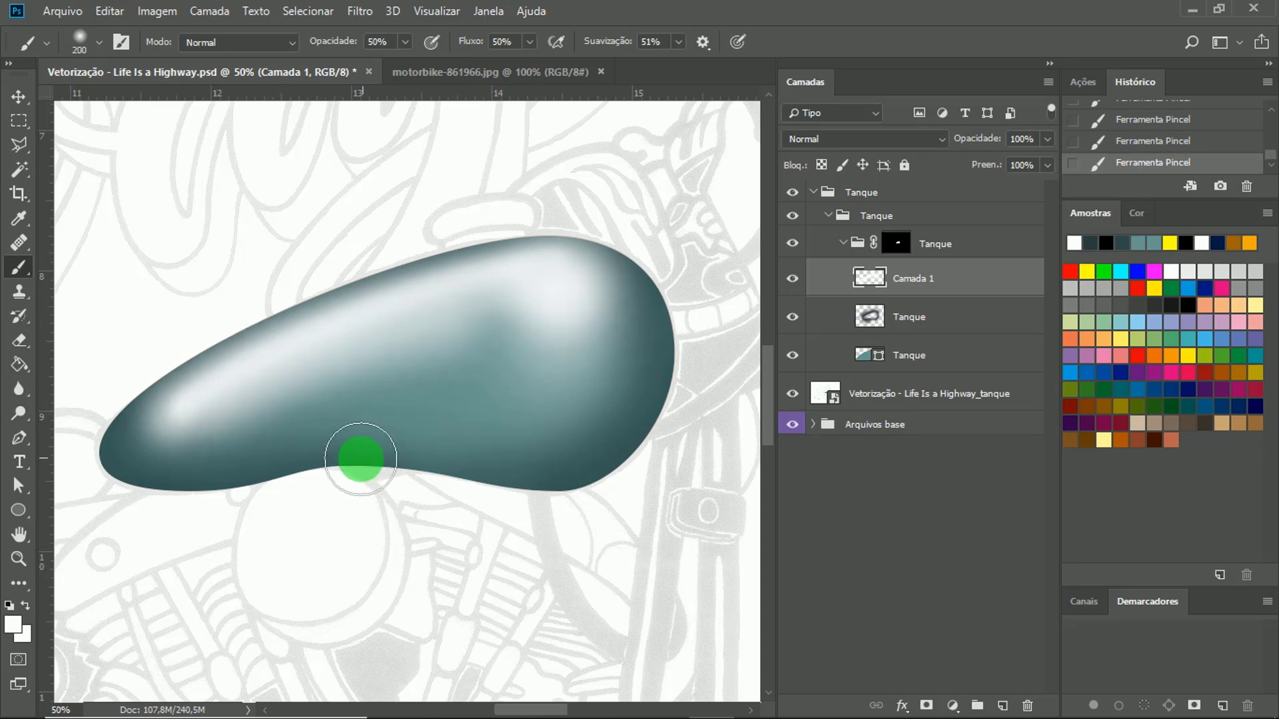
pyautogui.hotkey('ctrl', 'z')
pyautogui.moveTo(208, 404); pyautogui.dragTo(505, 299)
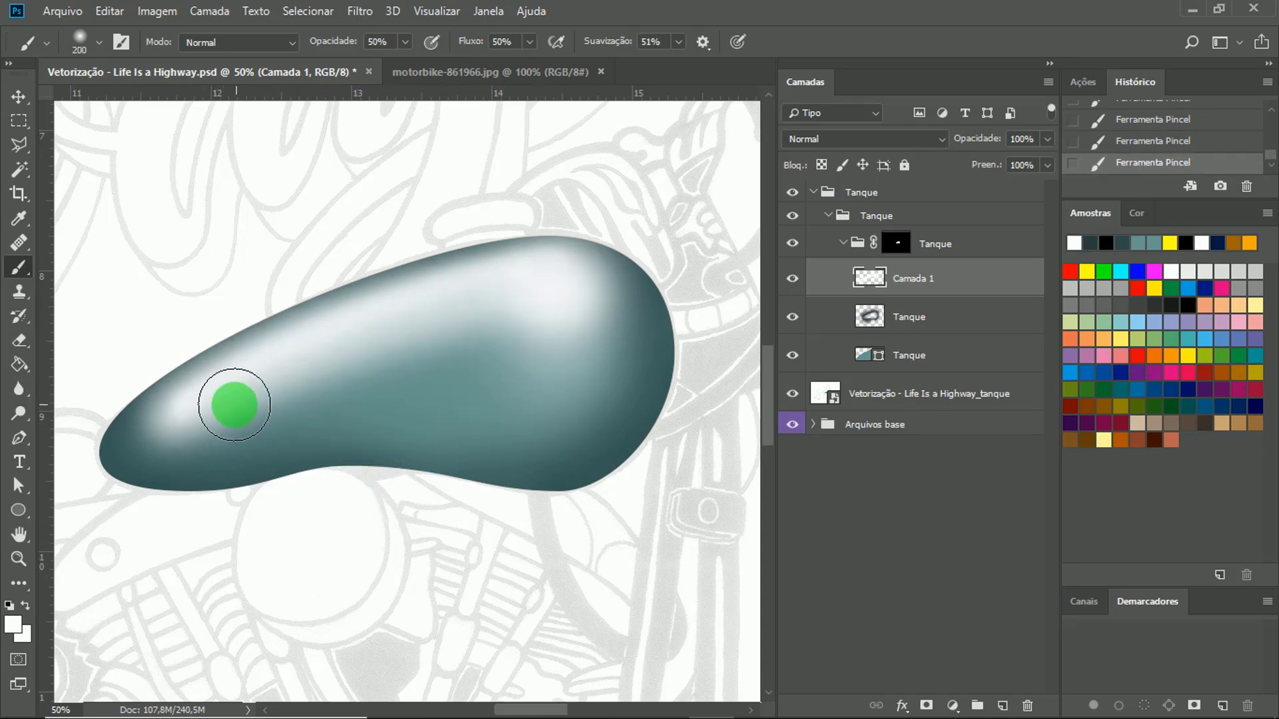
pyautogui.moveTo(234, 402); pyautogui.dragTo(599, 323)
pyautogui.hotkey('ctrl', 'z')
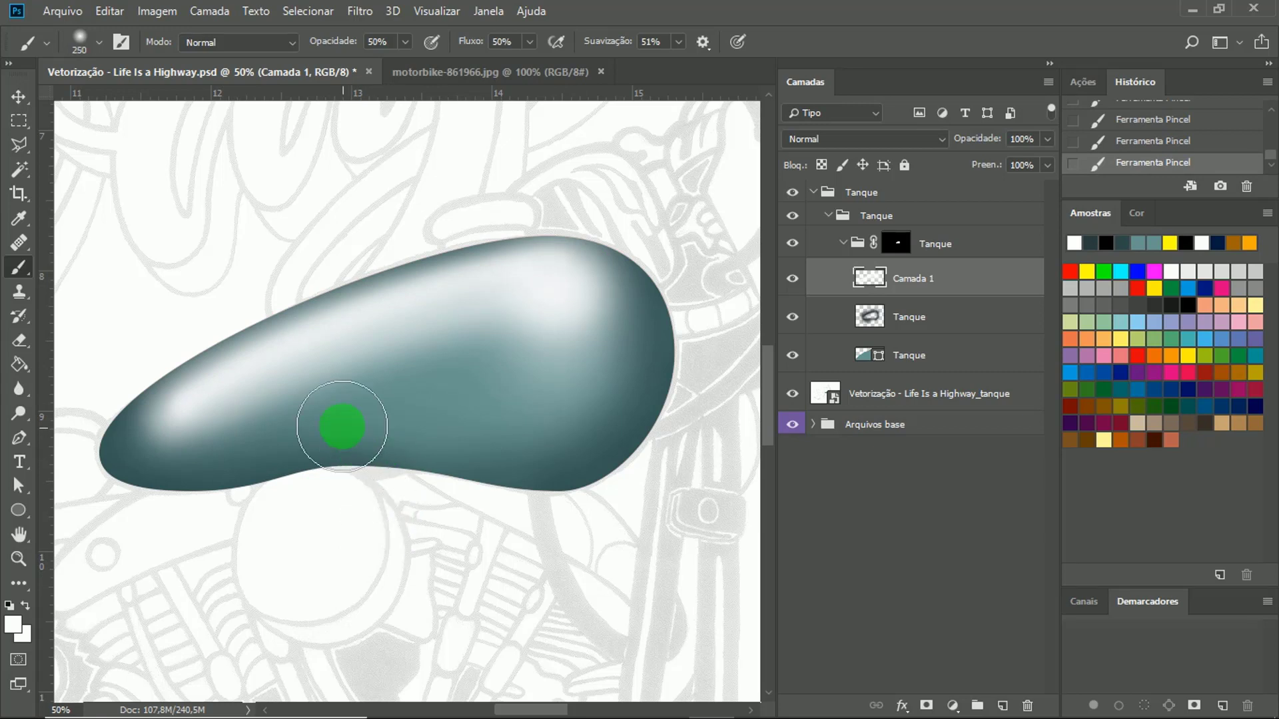
# Paint a thin bright white core into the highlight along the tank's rear upper edge with a small brush.
pyautogui.press('[')
pyautogui.press('[')
pyautogui.press('[')
pyautogui.press('[')
pyautogui.press('[')
pyautogui.press('[')
pyautogui.press('[')
pyautogui.press('[')
pyautogui.press('[')
pyautogui.moveTo(209, 391)
pyautogui.mouseDown()
pyautogui.moveTo(194, 400)
pyautogui.moveTo(374, 303)
pyautogui.moveTo(366, 319)
pyautogui.moveTo(263, 364)
pyautogui.moveTo(388, 306)
pyautogui.moveTo(374, 323)
pyautogui.moveTo(452, 293)
pyautogui.moveTo(324, 344)
pyautogui.mouseUp()
pyautogui.press(']')
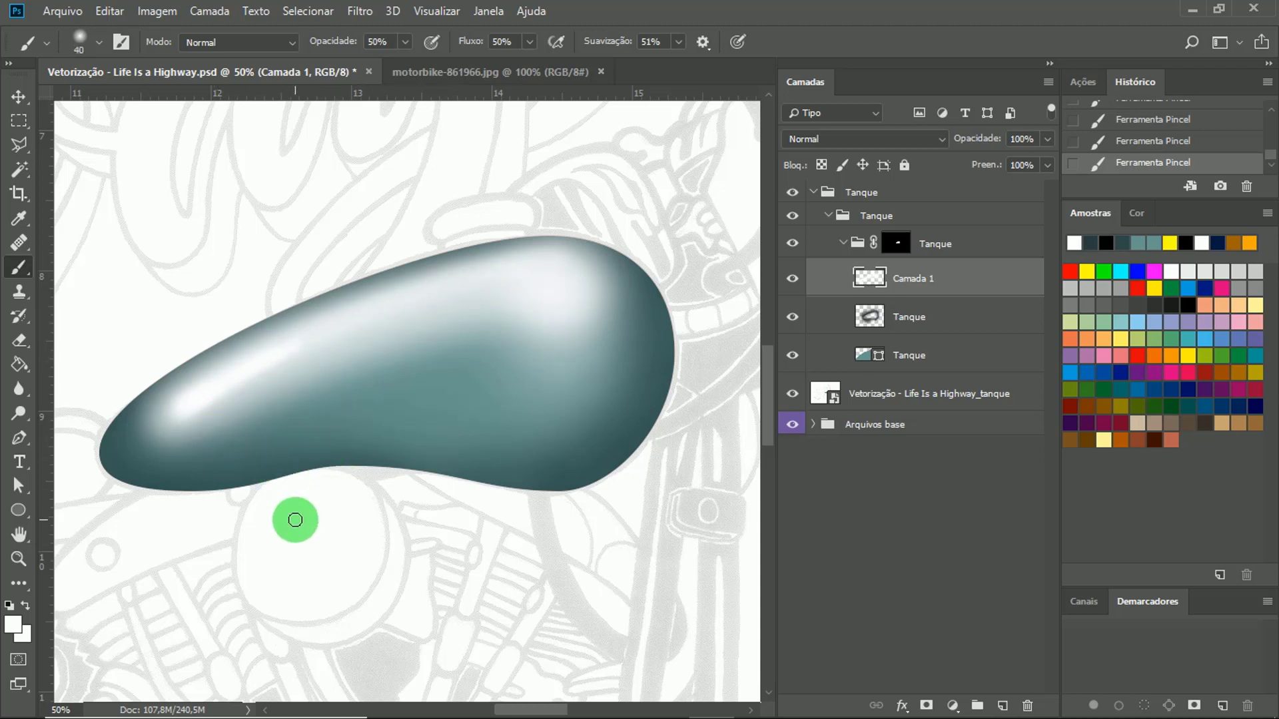
# Check the reference photo motorbike-861966.jpg and brighten the core of the tank's upper front highlight at brush sizes 40 and 70.
pyautogui.hotkey('alt', 'Tab')
pyautogui.hotkey('alt', 'Tab')
pyautogui.hotkey('ctrl', 'Tab')
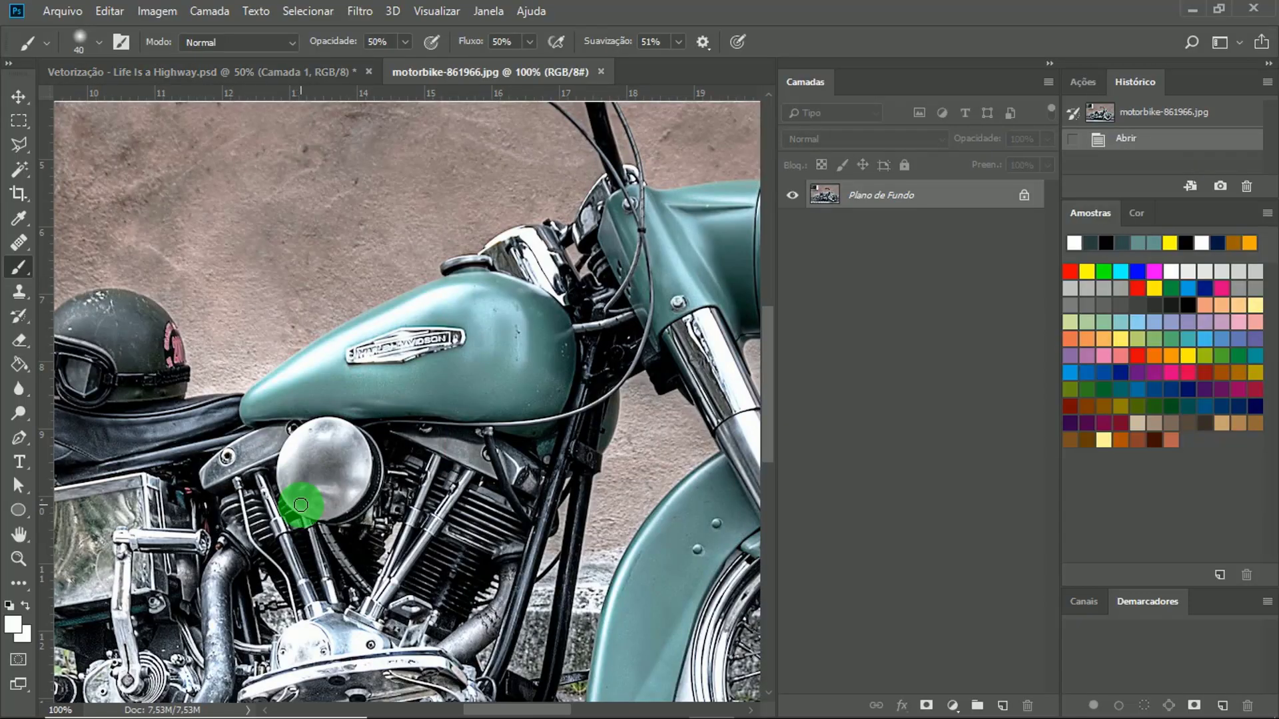
pyautogui.hotkey('ctrl', 'Tab')
pyautogui.moveTo(576, 300)
pyautogui.mouseDown()
pyautogui.moveTo(530, 304)
pyautogui.moveTo(502, 281)
pyautogui.moveTo(577, 311)
pyautogui.moveTo(558, 281)
pyautogui.mouseUp()
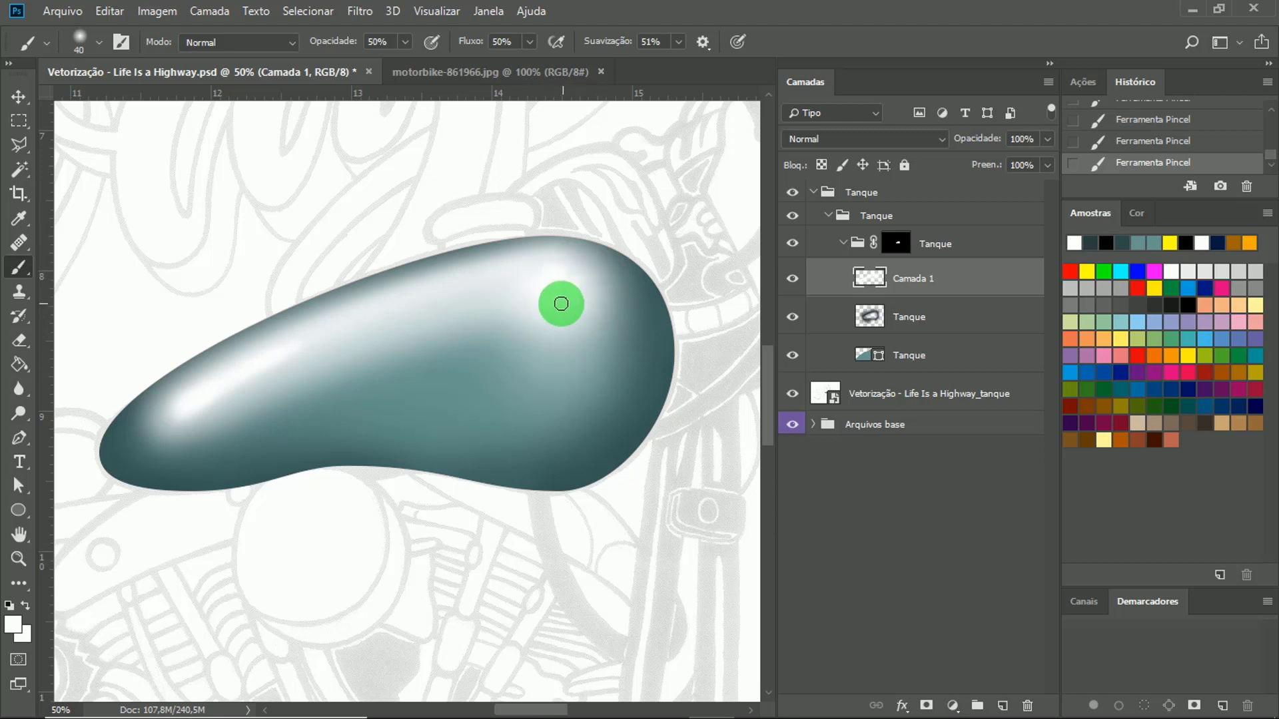
pyautogui.press(']')
pyautogui.press(']')
pyautogui.press(']')
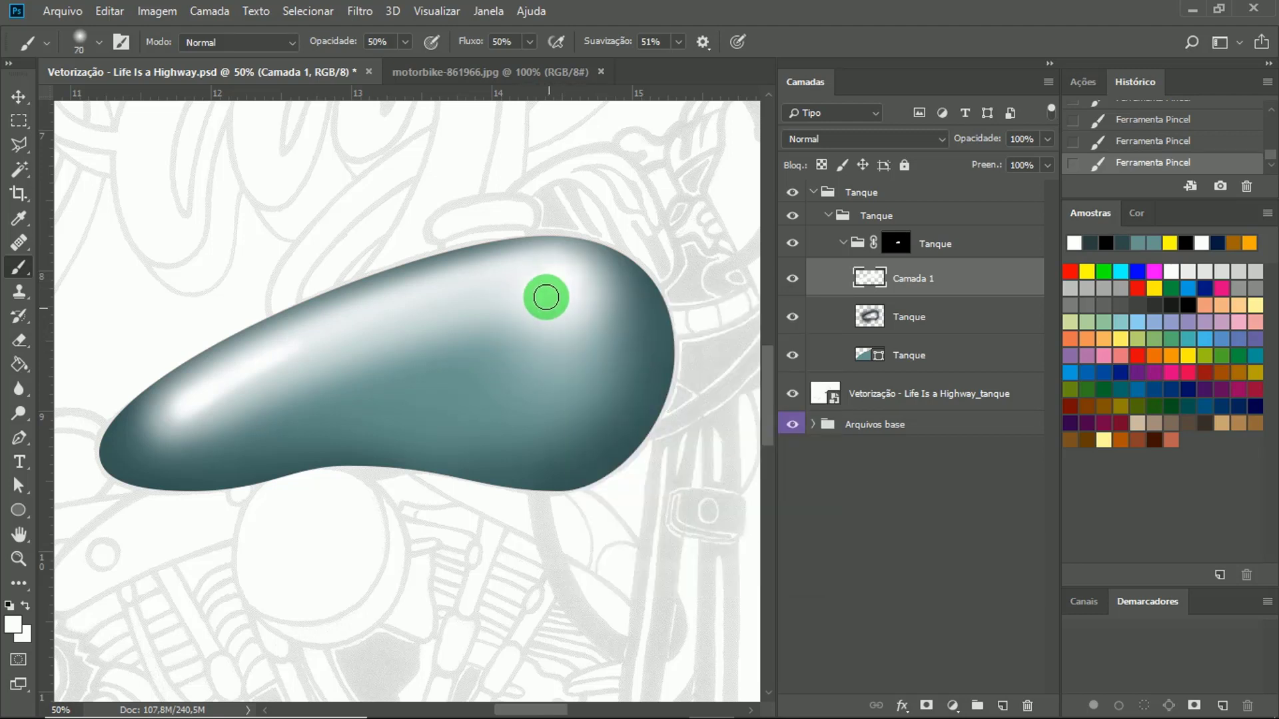
pyautogui.press(']')
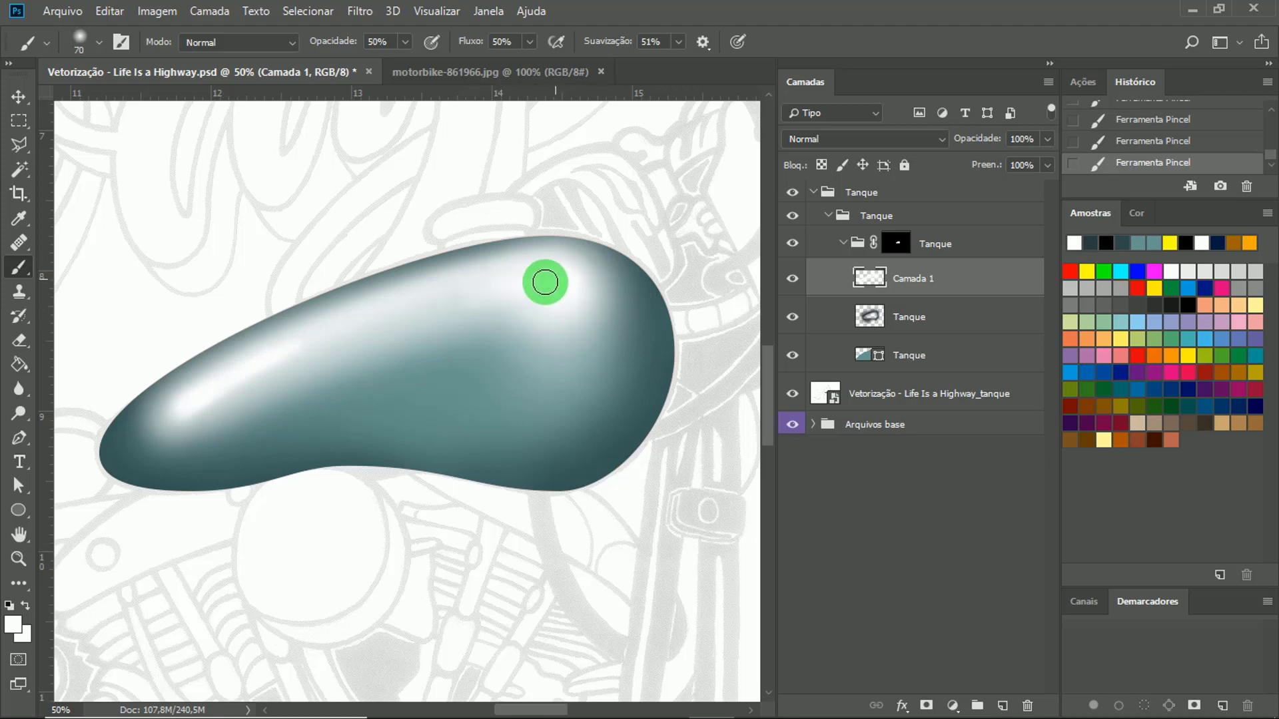
pyautogui.press('[')
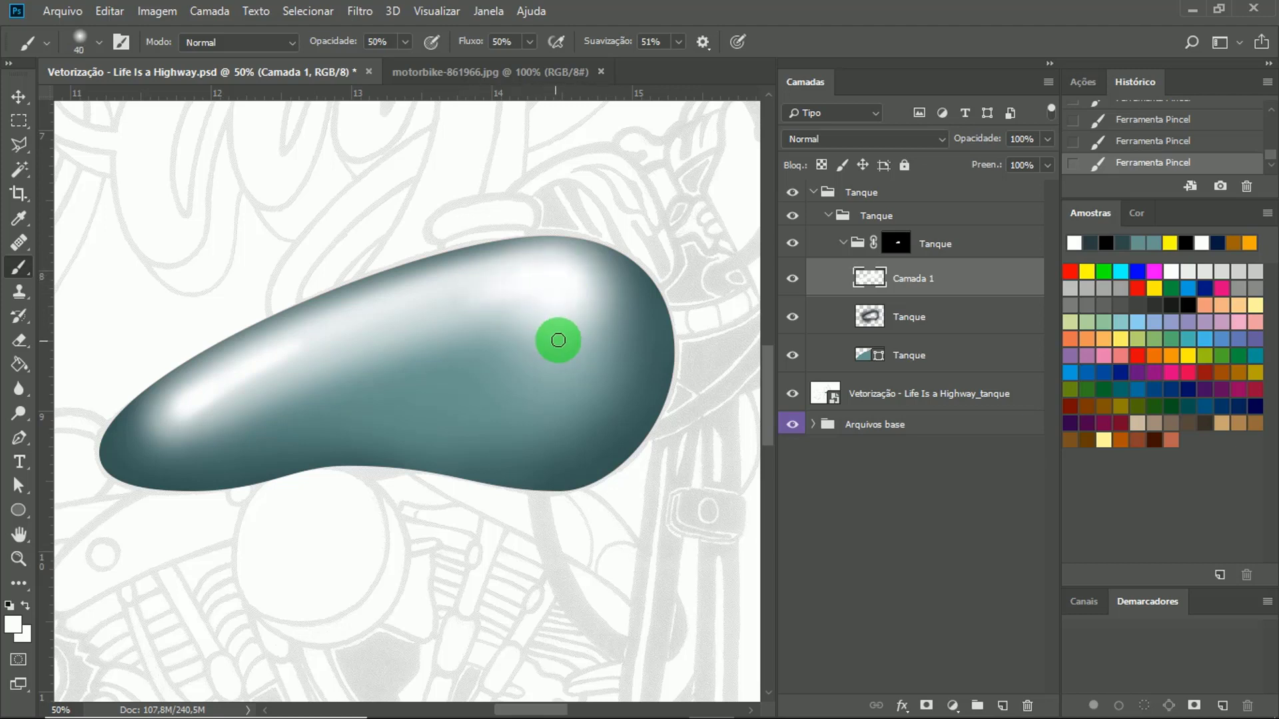
# Review the tank's shading and highlights against the reference photo and within the full motorcycle drawing.
pyautogui.press('z')
pyautogui.hotkey('ctrl', '-')
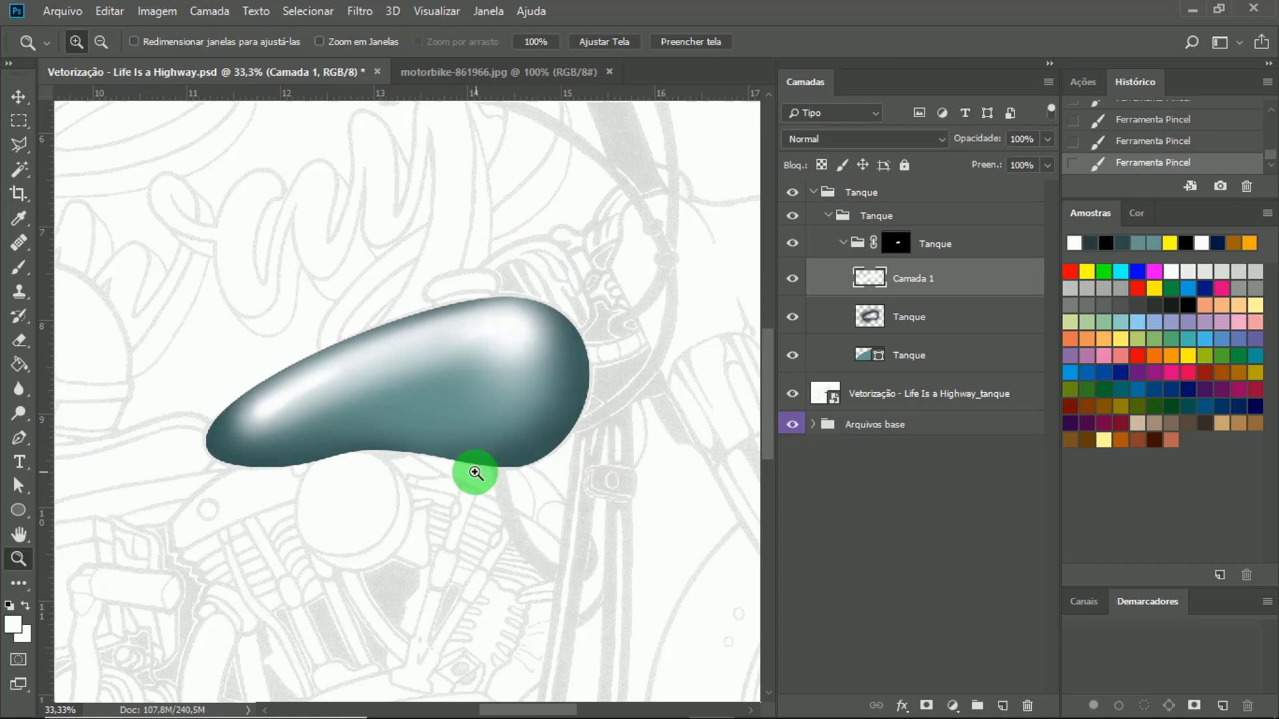
pyautogui.hotkey('ctrl', 'Tab')
pyautogui.hotkey('ctrl', 'Tab')
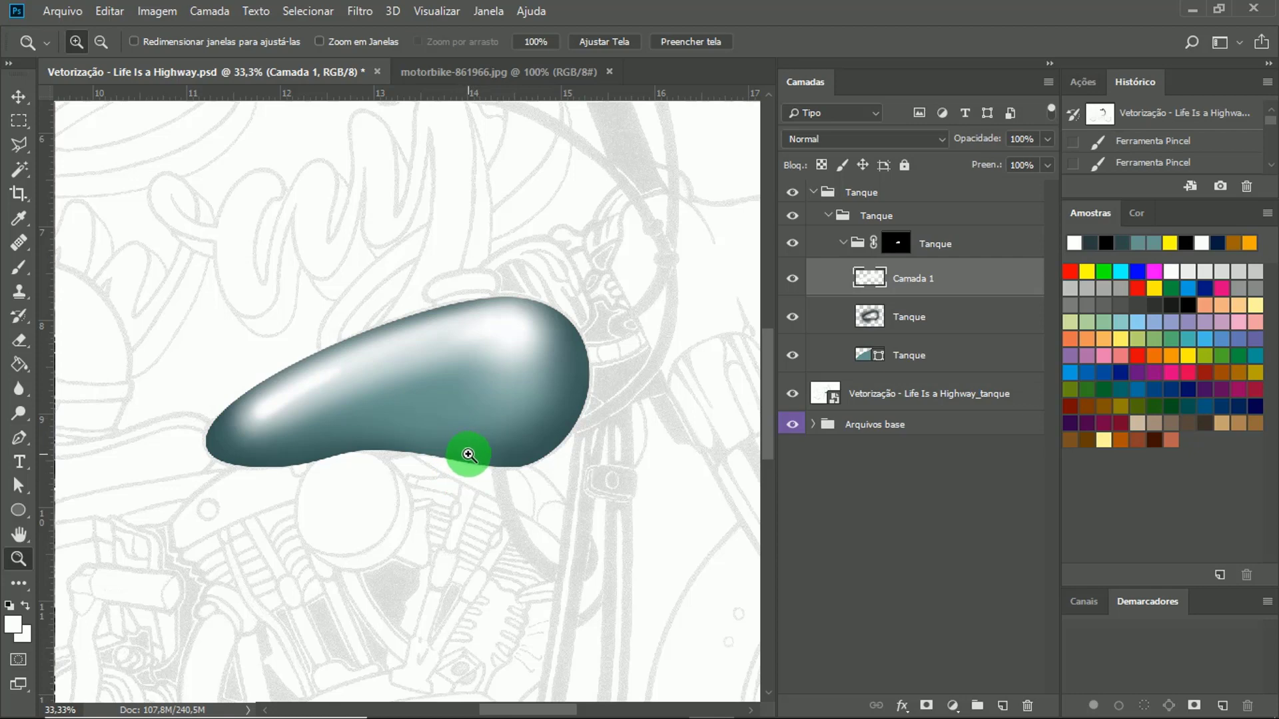
pyautogui.moveTo(448, 400); pyautogui.dragTo(454, 385)
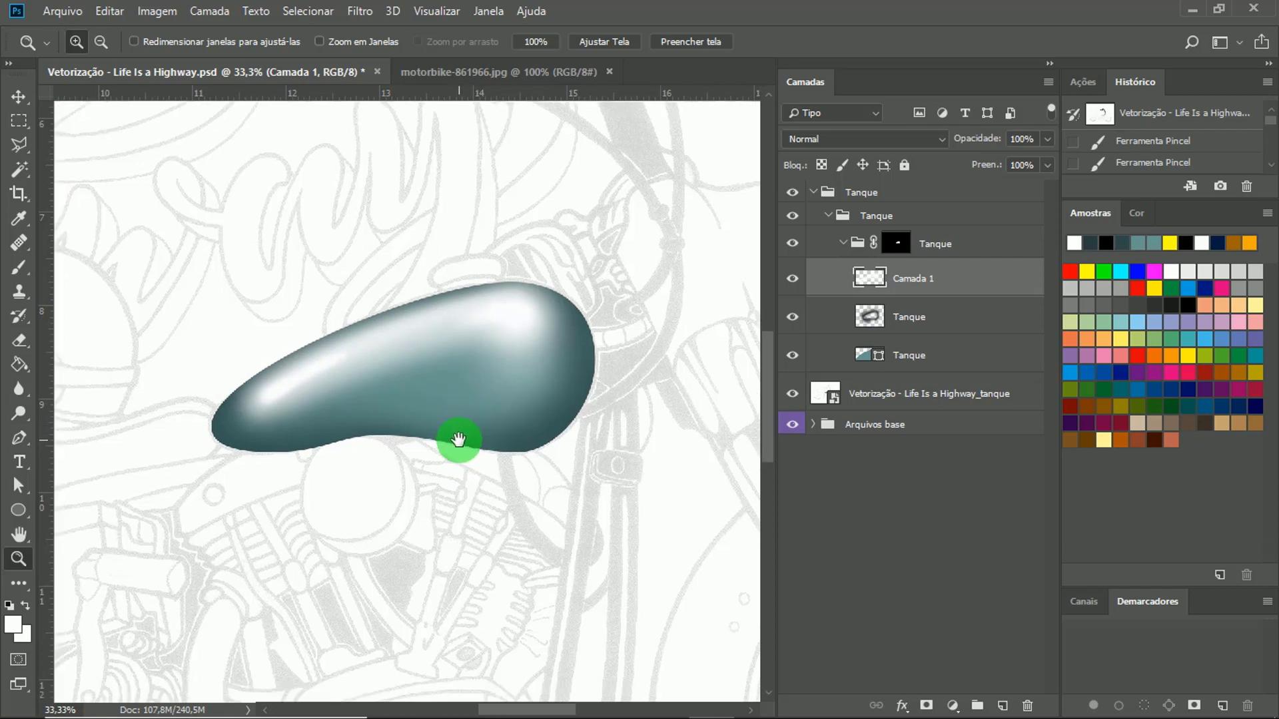
pyautogui.hotkey('ctrl', '-')
pyautogui.hotkey('ctrl', '-')
pyautogui.hotkey('ctrl', '-')
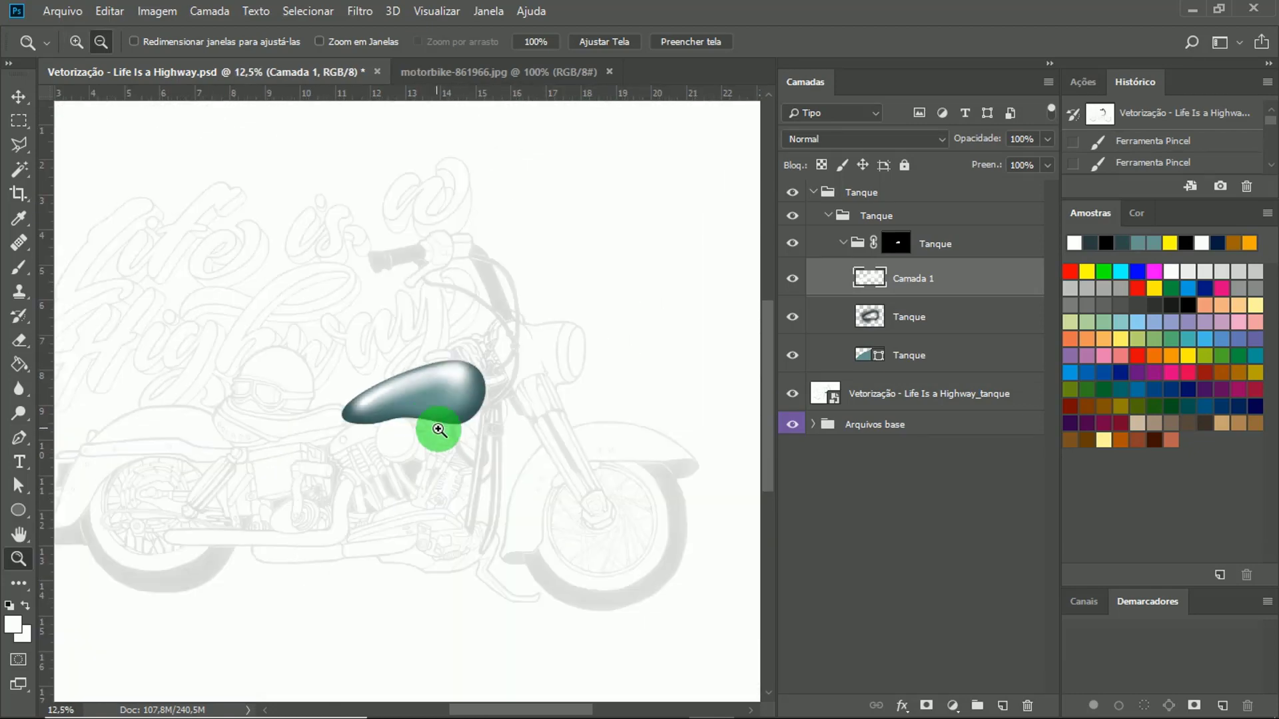
pyautogui.moveTo(408, 491); pyautogui.dragTo(448, 494)
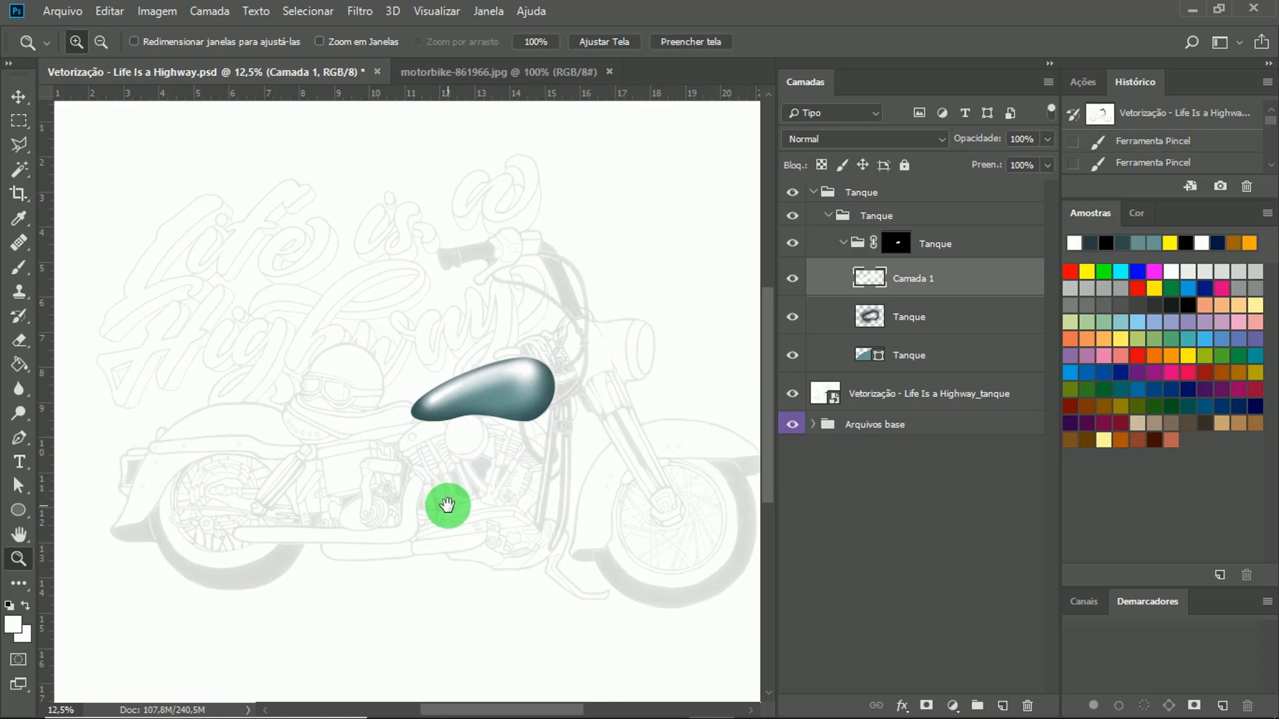
pyautogui.moveTo(443, 506); pyautogui.dragTo(439, 522)
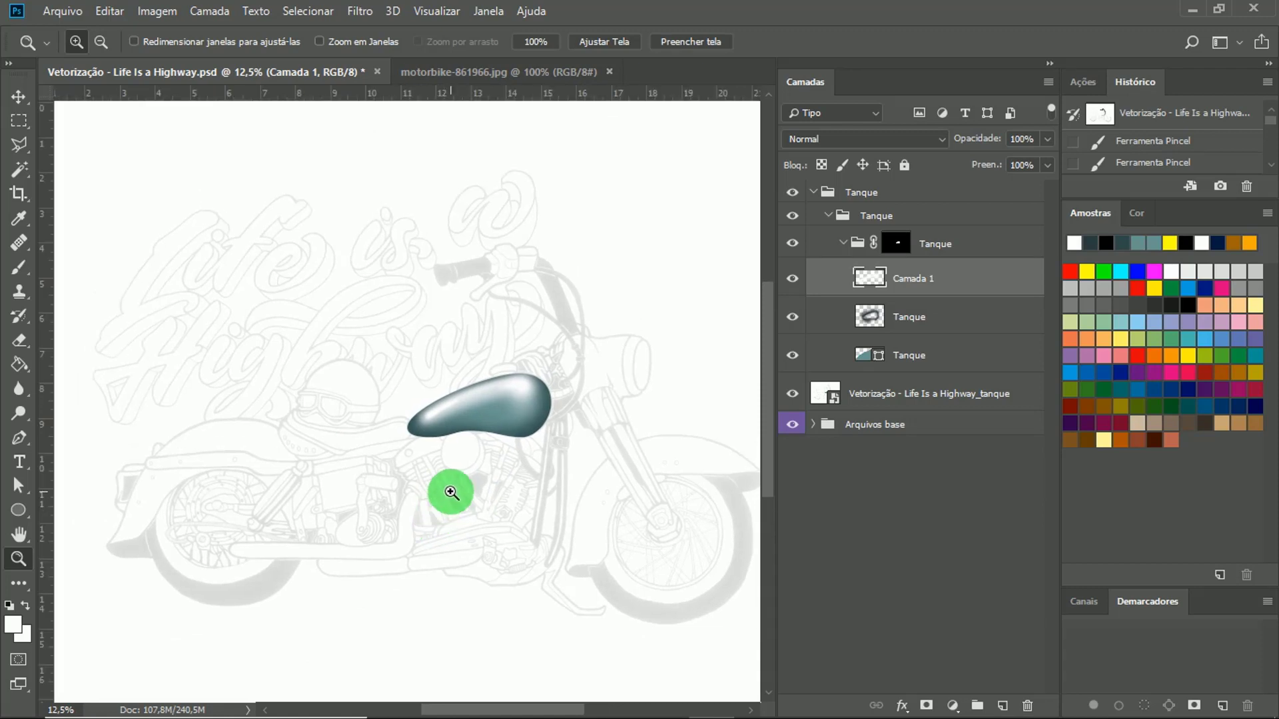
pyautogui.moveTo(495, 470)
pyautogui.mouseDown()
pyautogui.moveTo(511, 417)
pyautogui.moveTo(506, 491)
pyautogui.mouseUp()
# Save the document and delete the Vetorização - Life Is a Highway_tanque layer.
pyautogui.hotkey('ctrl', 's')
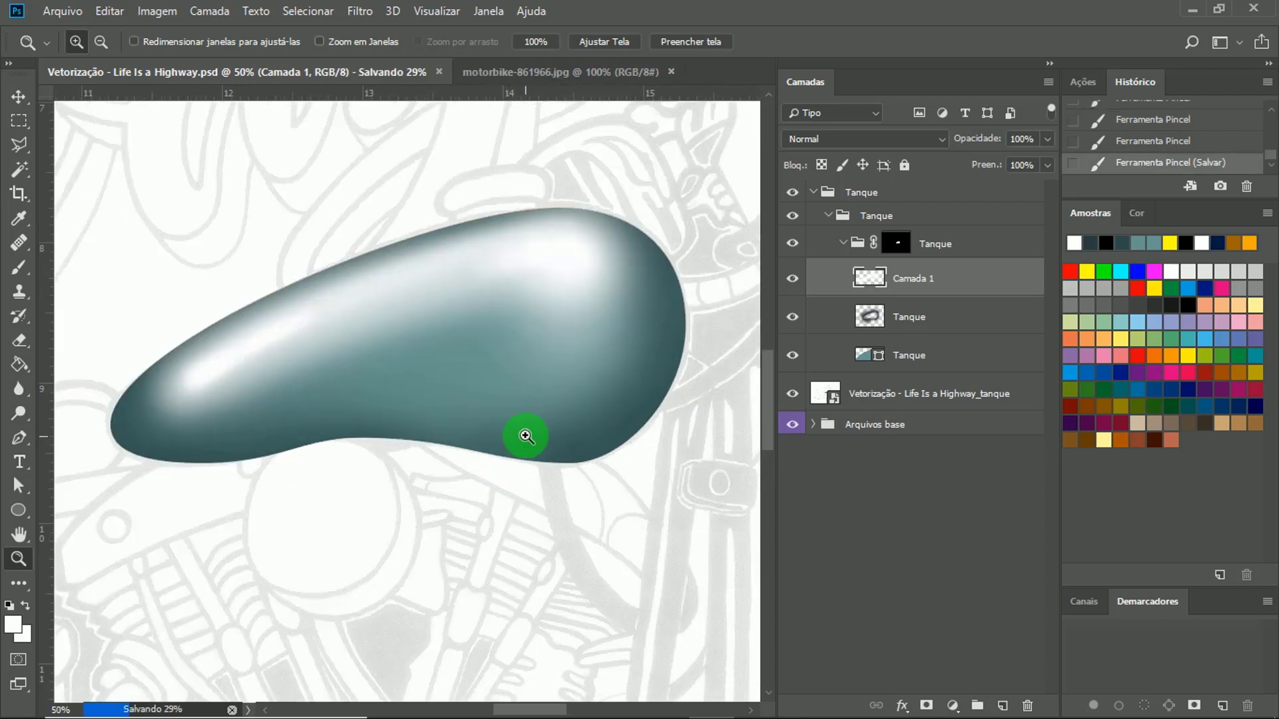
pyautogui.moveTo(893, 403); pyautogui.dragTo(1028, 705)
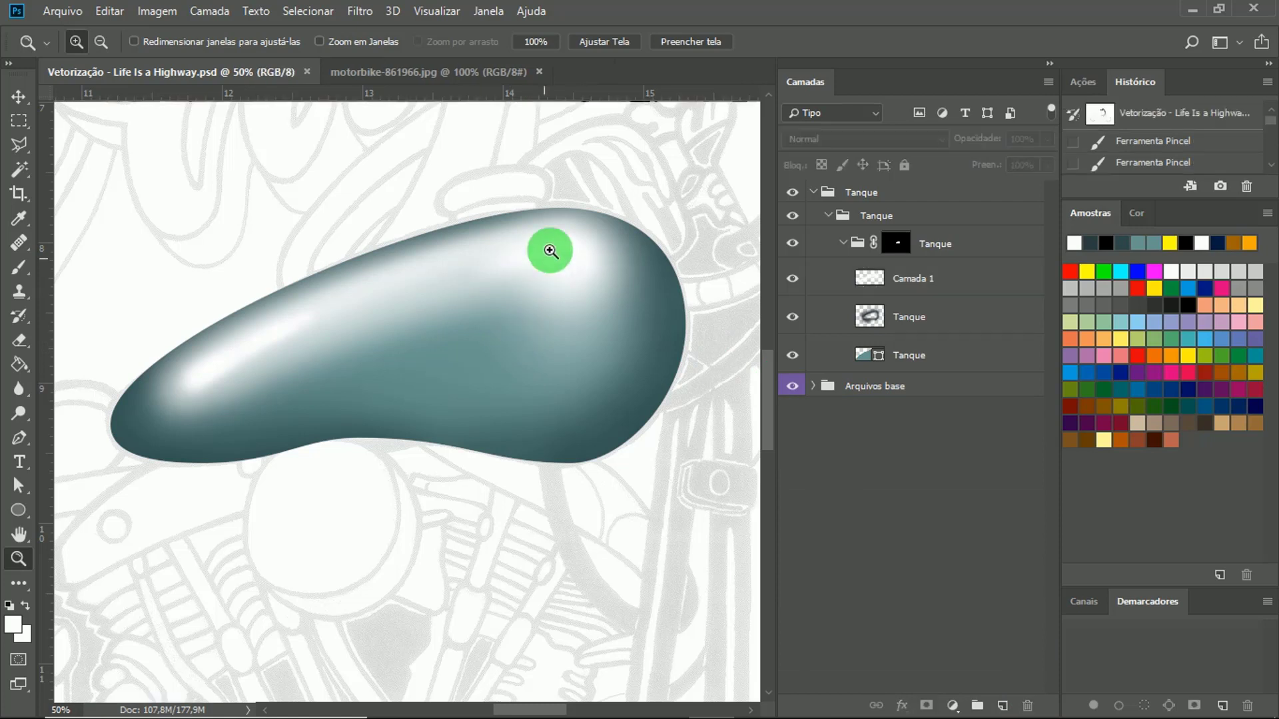
pyautogui.moveTo(828, 364); pyautogui.dragTo(913, 308)
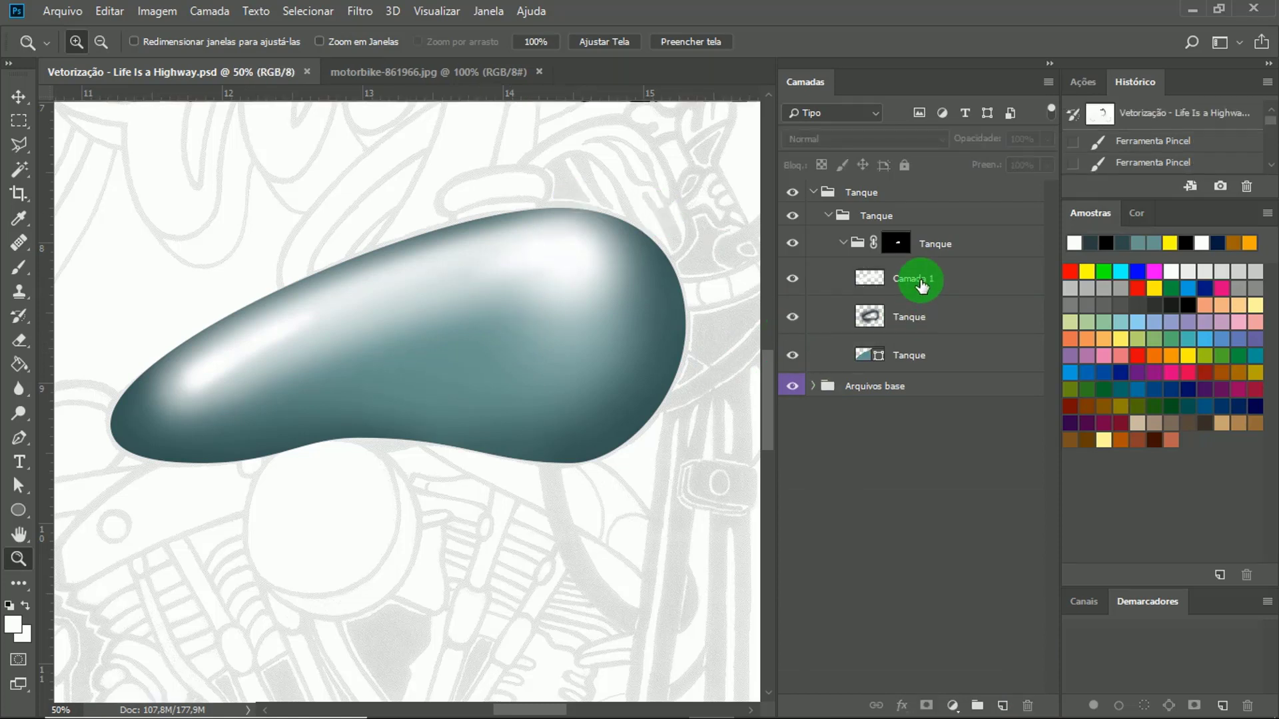
# Preview texture image 156 in the Texturas folder and place it above Camada 1 inside the masked Tanque group.
pyautogui.click(921, 286)
pyautogui.hotkey('alt', 'Tab')
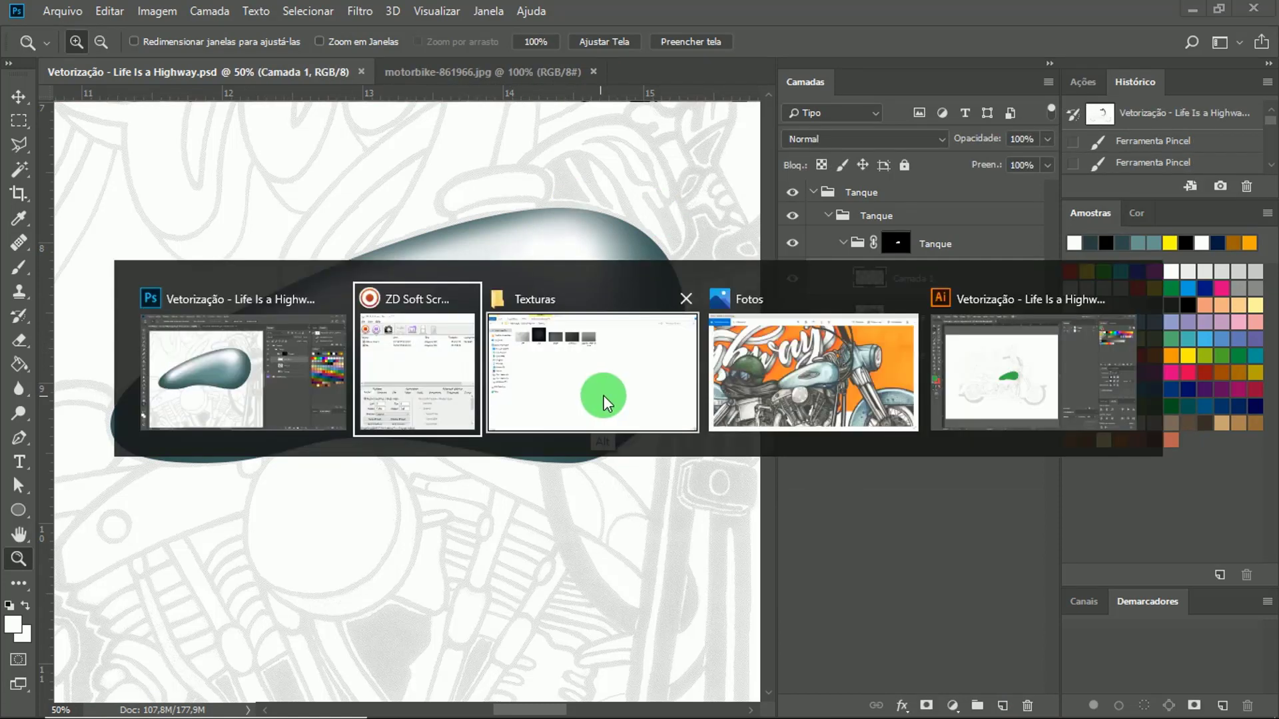
pyautogui.click(603, 394)
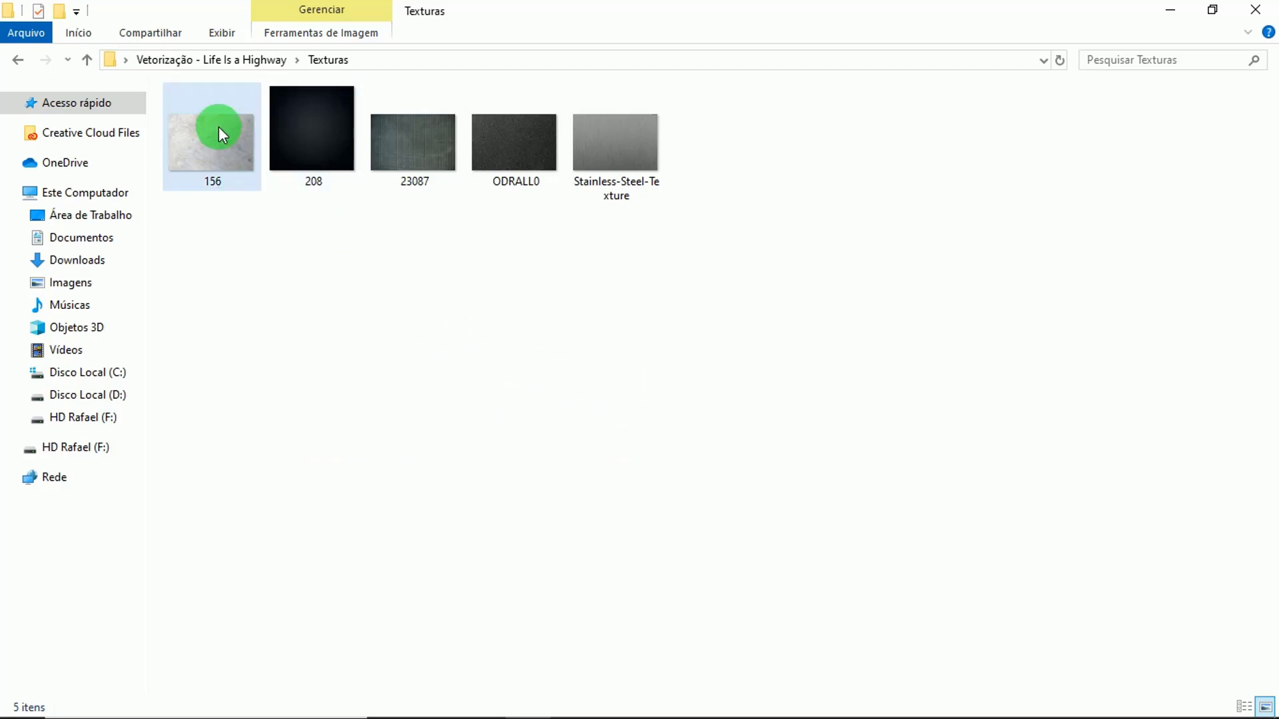
pyautogui.click(211, 153)
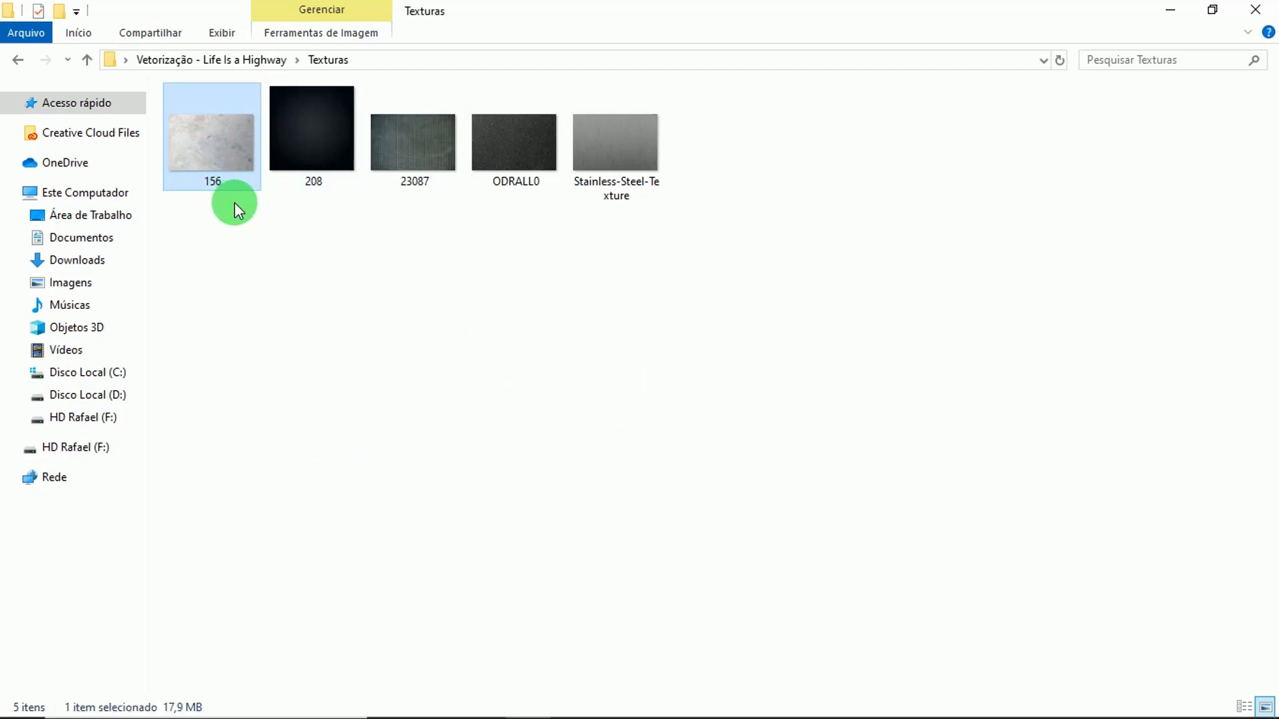
pyautogui.press('Return')
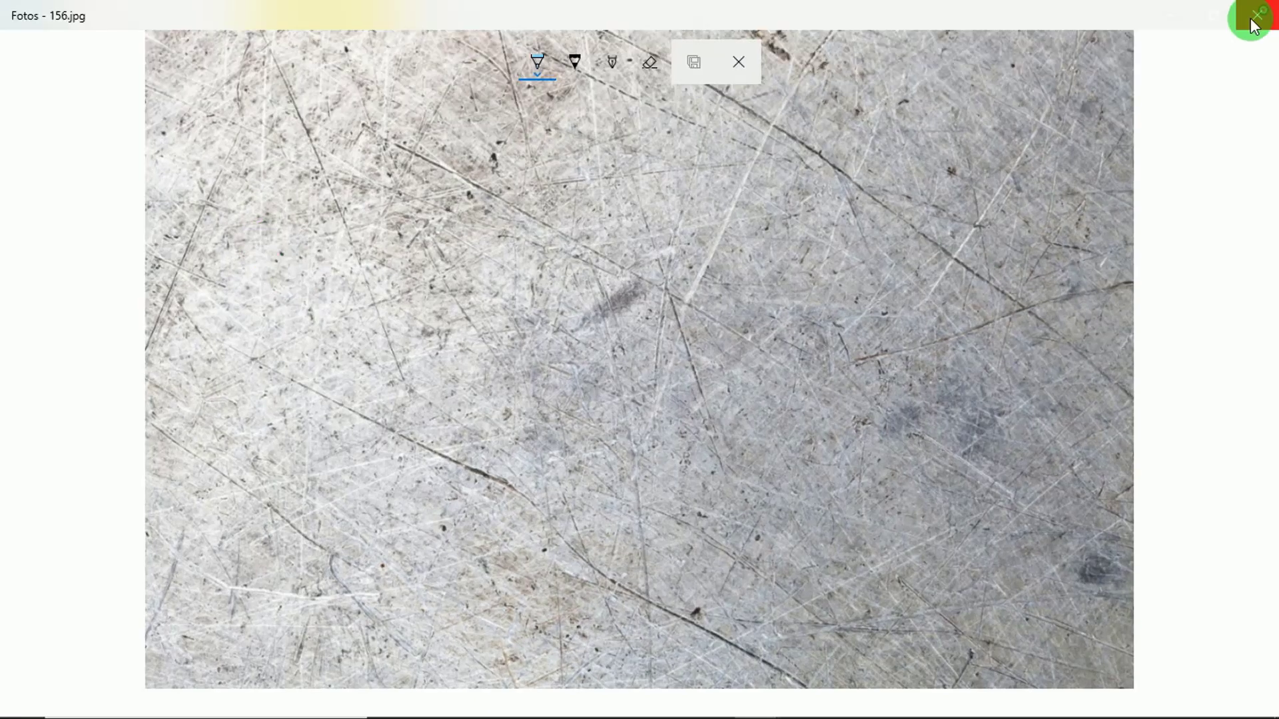
pyautogui.click(1252, 15)
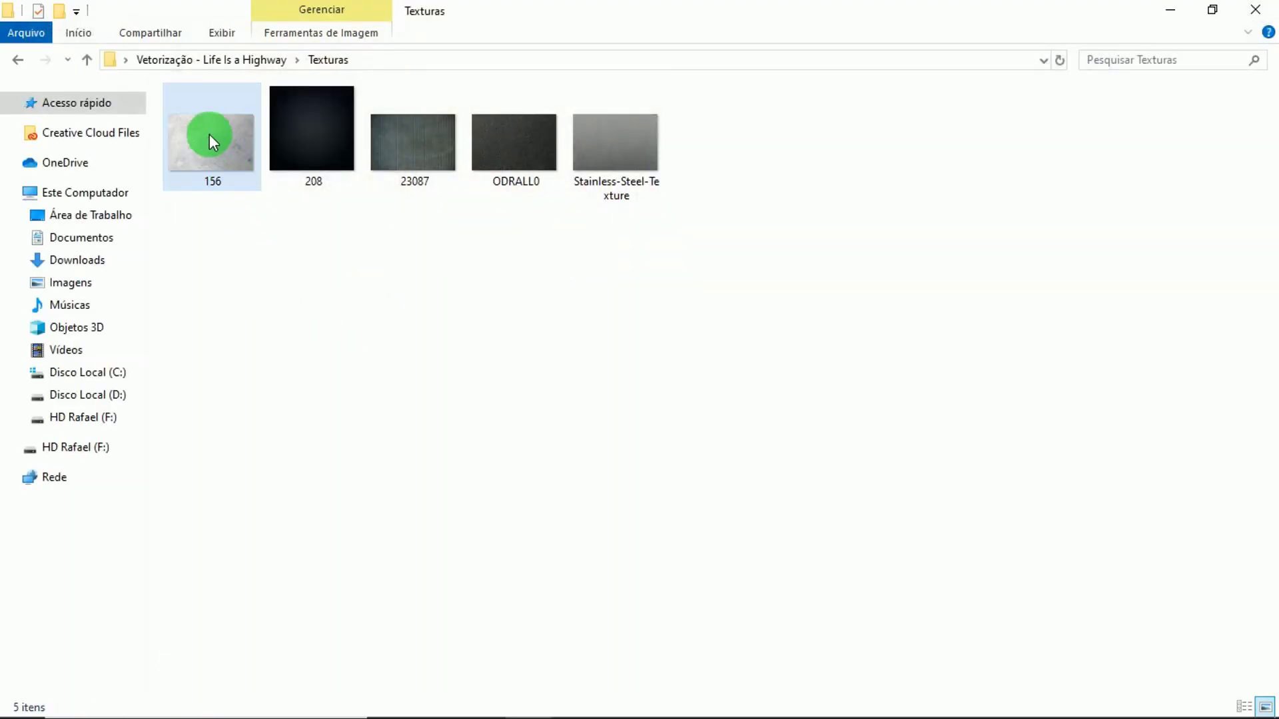
pyautogui.moveTo(209, 134); pyautogui.dragTo(491, 354)
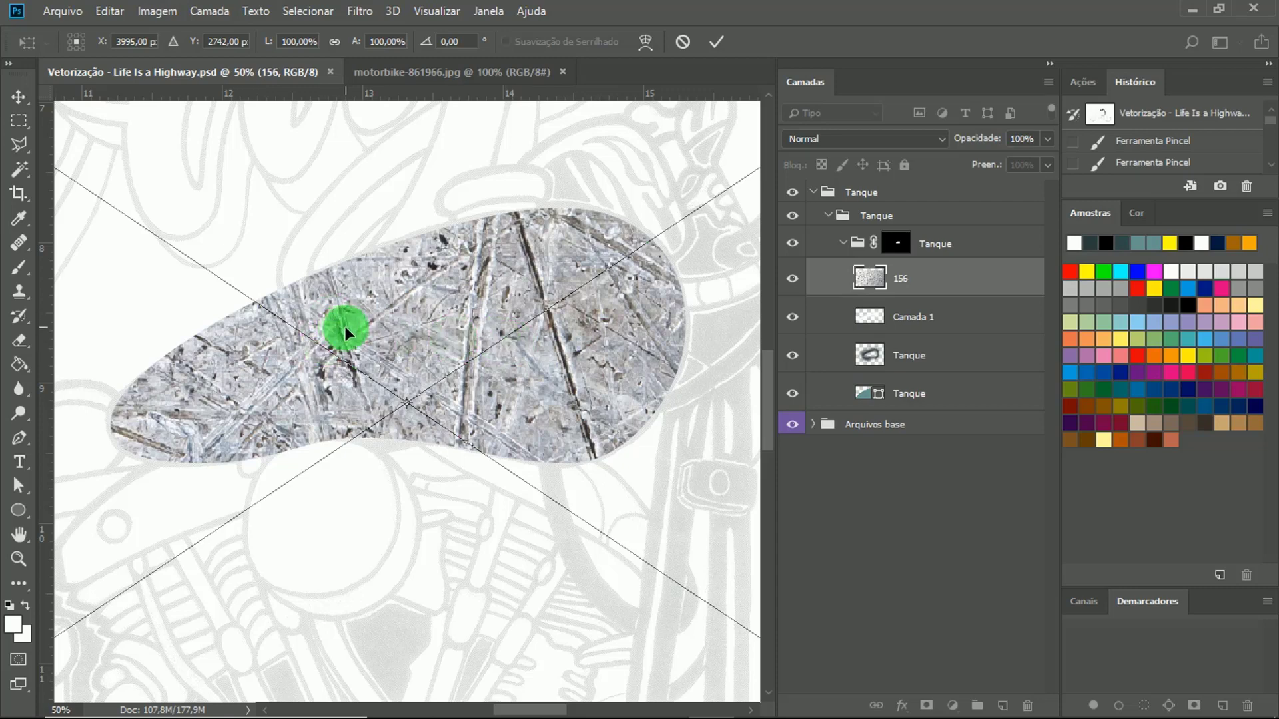
pyautogui.press('z')
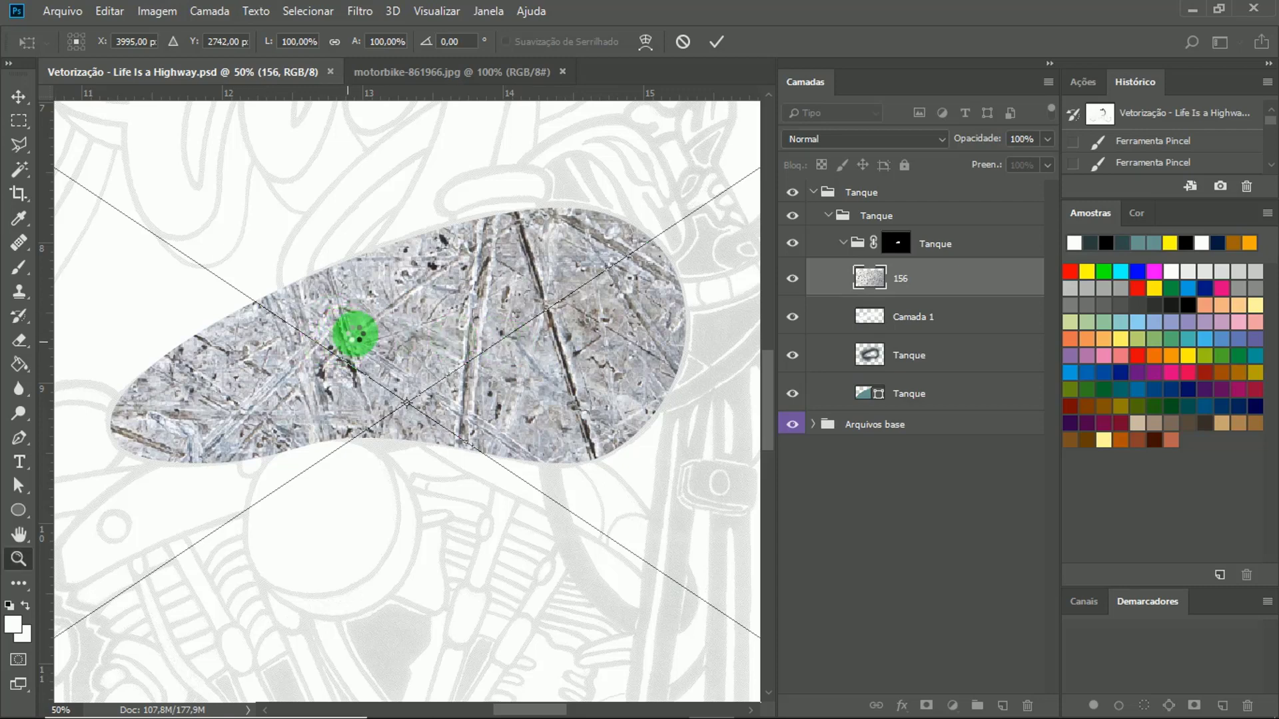
pyautogui.press('Return')
# Scale the placed 156 texture down with Free Transform so that it just covers the tank.
pyautogui.scroll(-6, 428, 371)
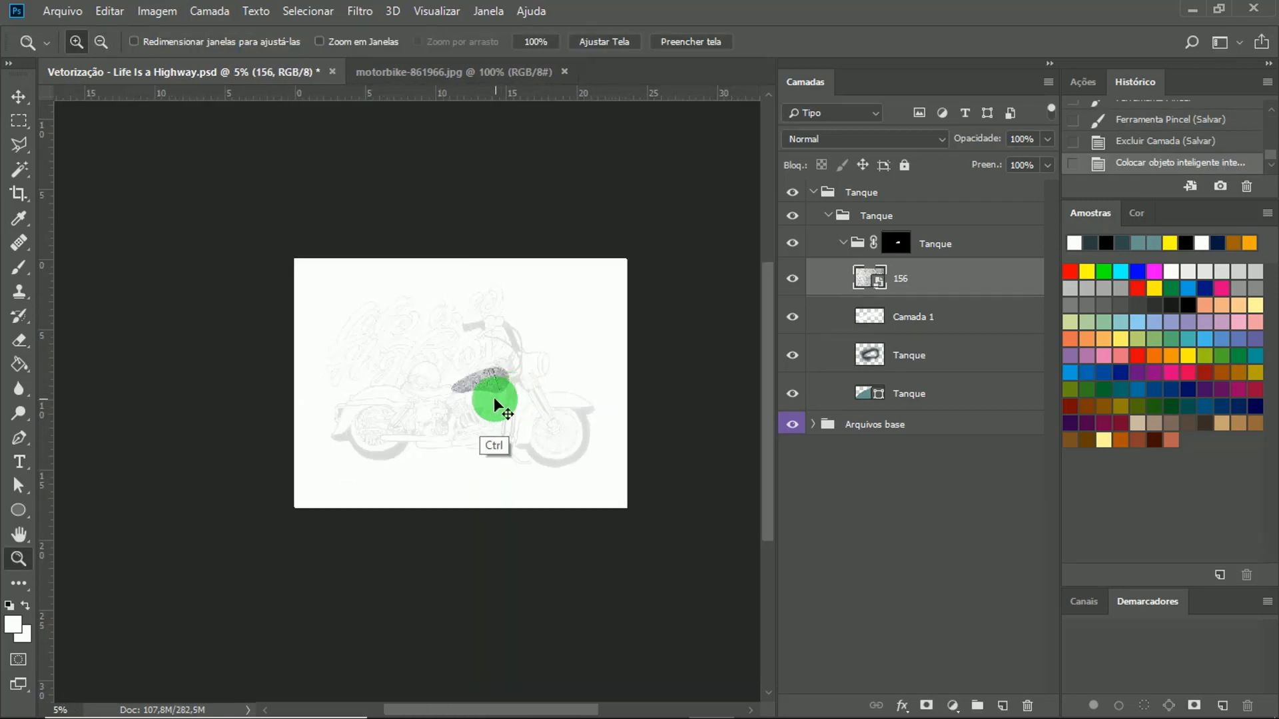
pyautogui.hotkey('ctrl', 't')
pyautogui.moveTo(599, 285); pyautogui.dragTo(557, 337)
pyautogui.moveTo(319, 490); pyautogui.dragTo(445, 414)
pyautogui.press('Return')
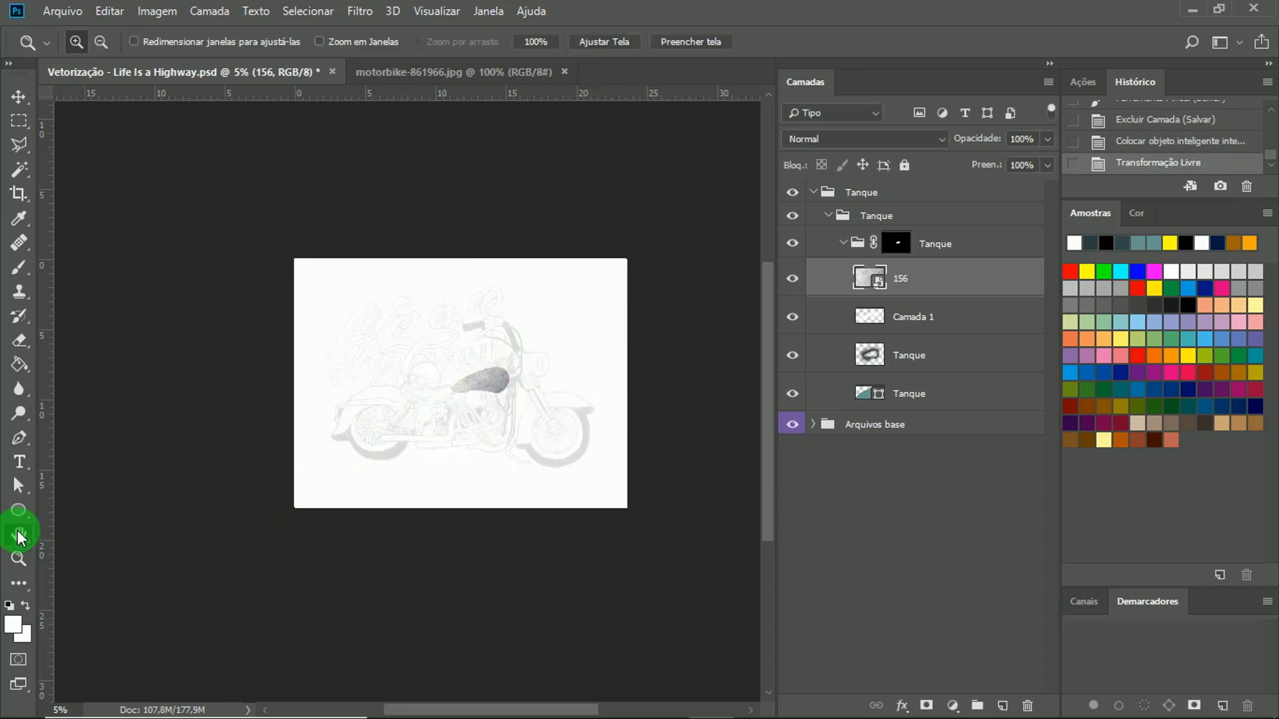
pyautogui.click(474, 404)
pyautogui.click(510, 424)
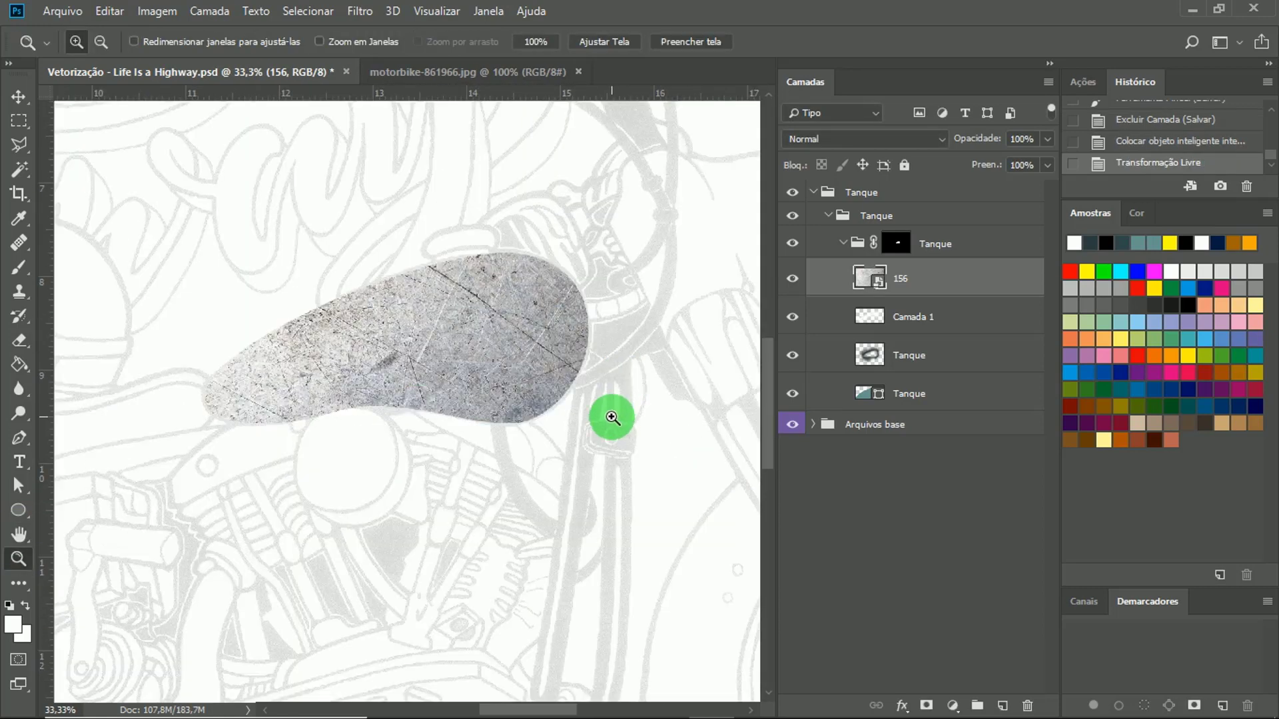
# Group the 156 texture layer and name the group Textura.
pyautogui.click(878, 413)
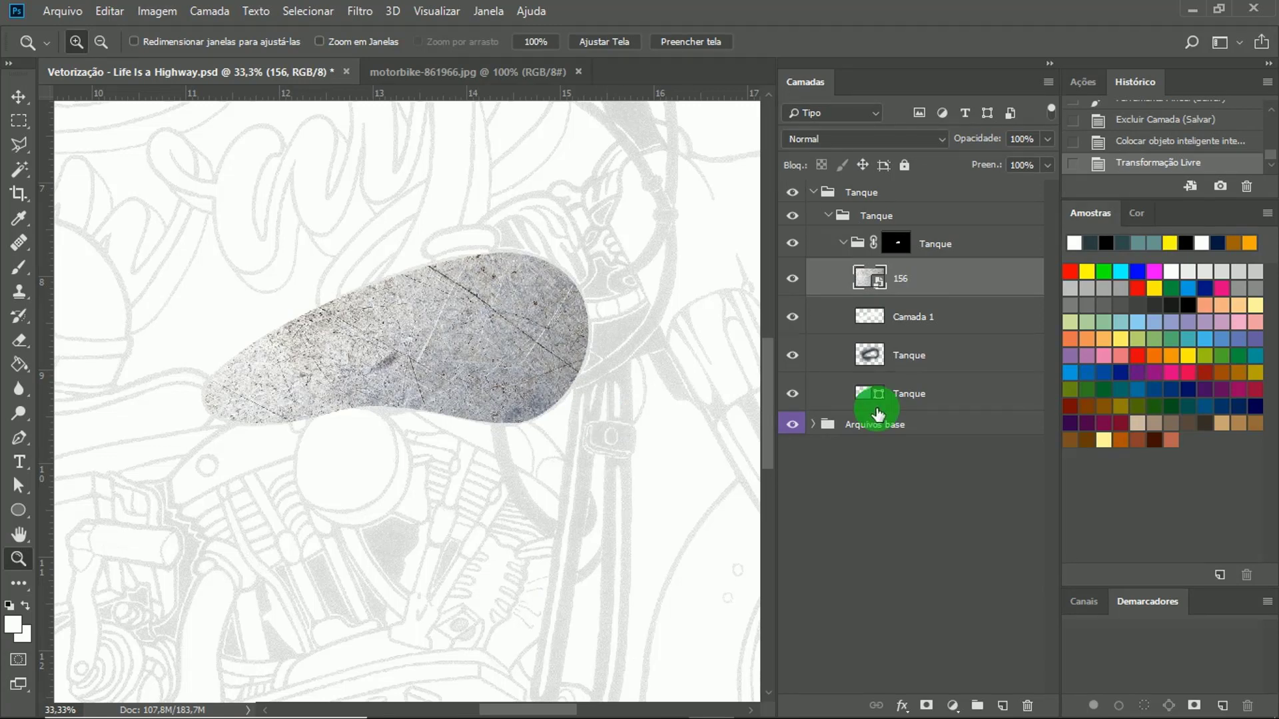
pyautogui.hotkey('ctrl', 'g')
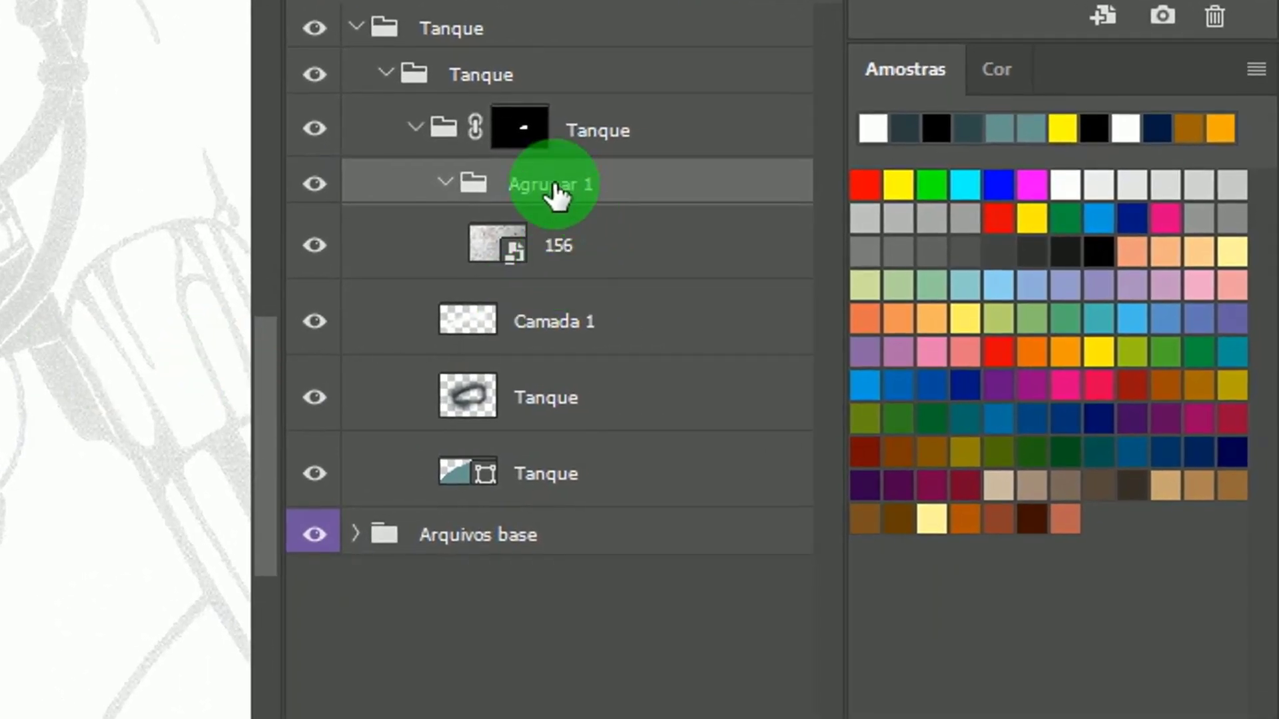
pyautogui.doubleClick(552, 187)
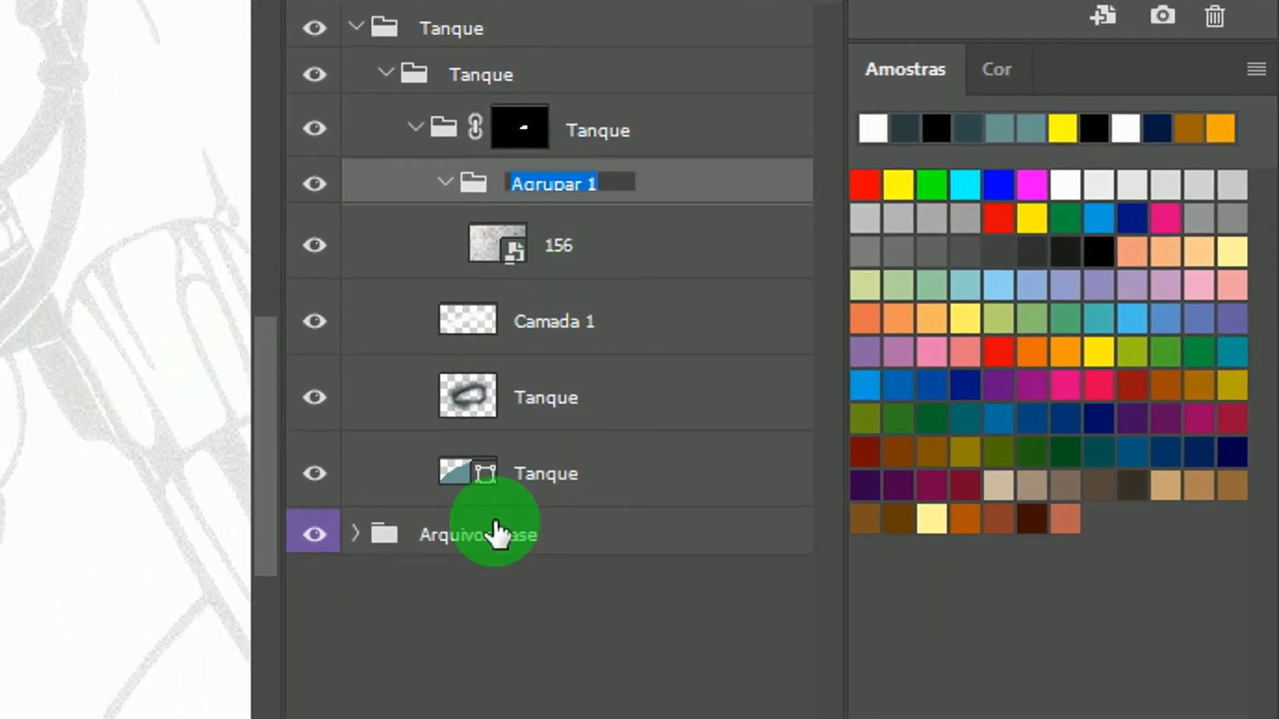
pyautogui.write('Textura')
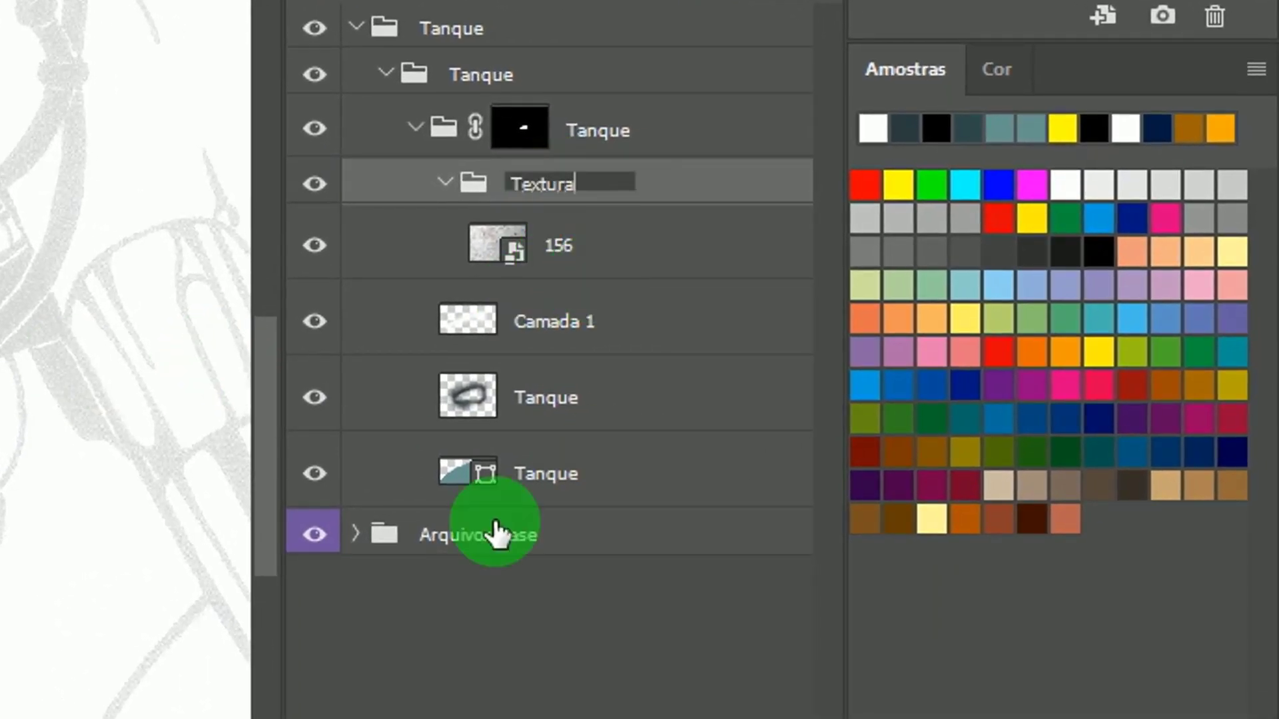
pyautogui.press('Return')
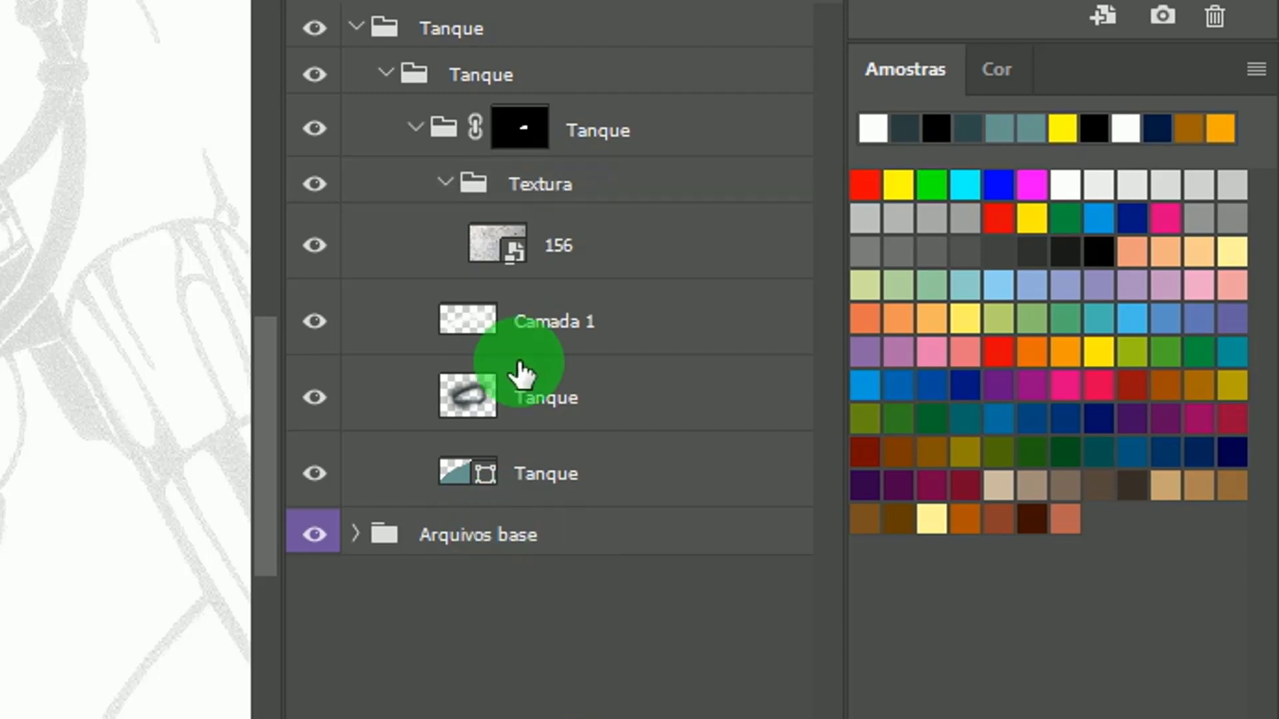
# Move the Textura group below the Tanque shading layer, directly above the tank's base shape.
pyautogui.moveTo(536, 254); pyautogui.dragTo(564, 294)
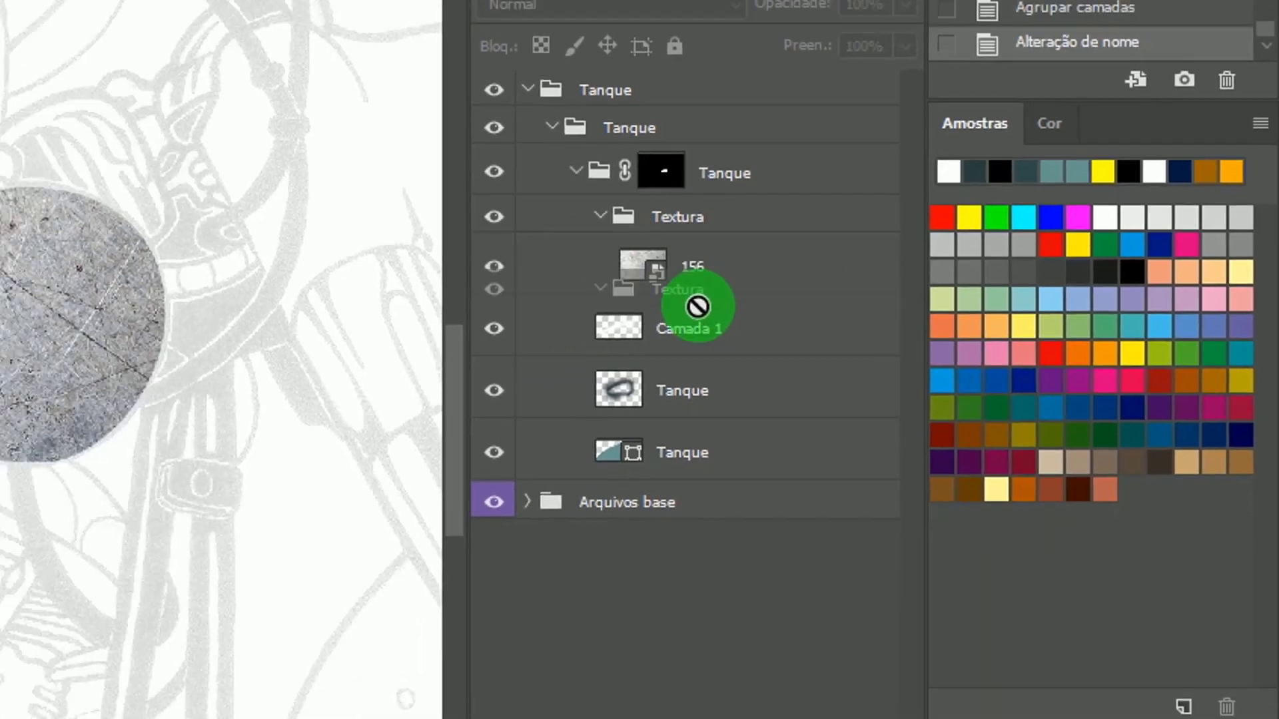
pyautogui.moveTo(698, 307); pyautogui.dragTo(699, 409)
pyautogui.moveTo(919, 390); pyautogui.dragTo(918, 403)
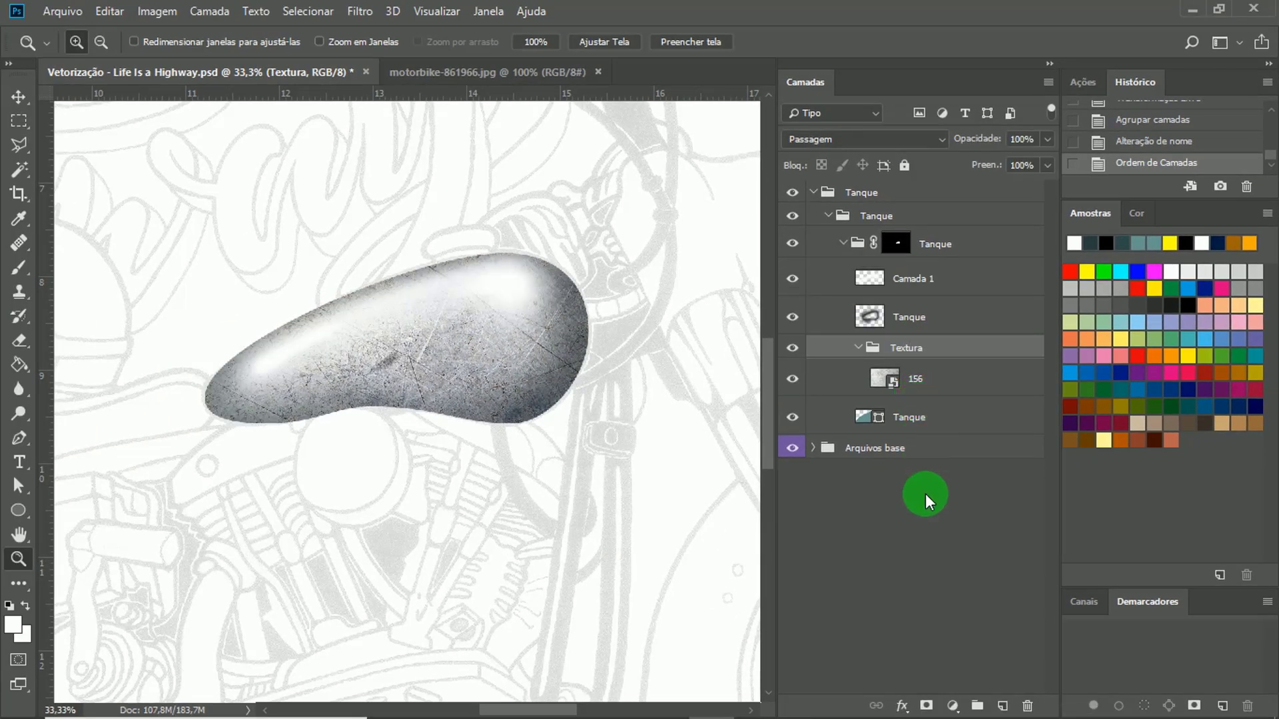
# Set the Textura group's blend mode to Multiplicação.
pyautogui.click(934, 381)
pyautogui.click(930, 350)
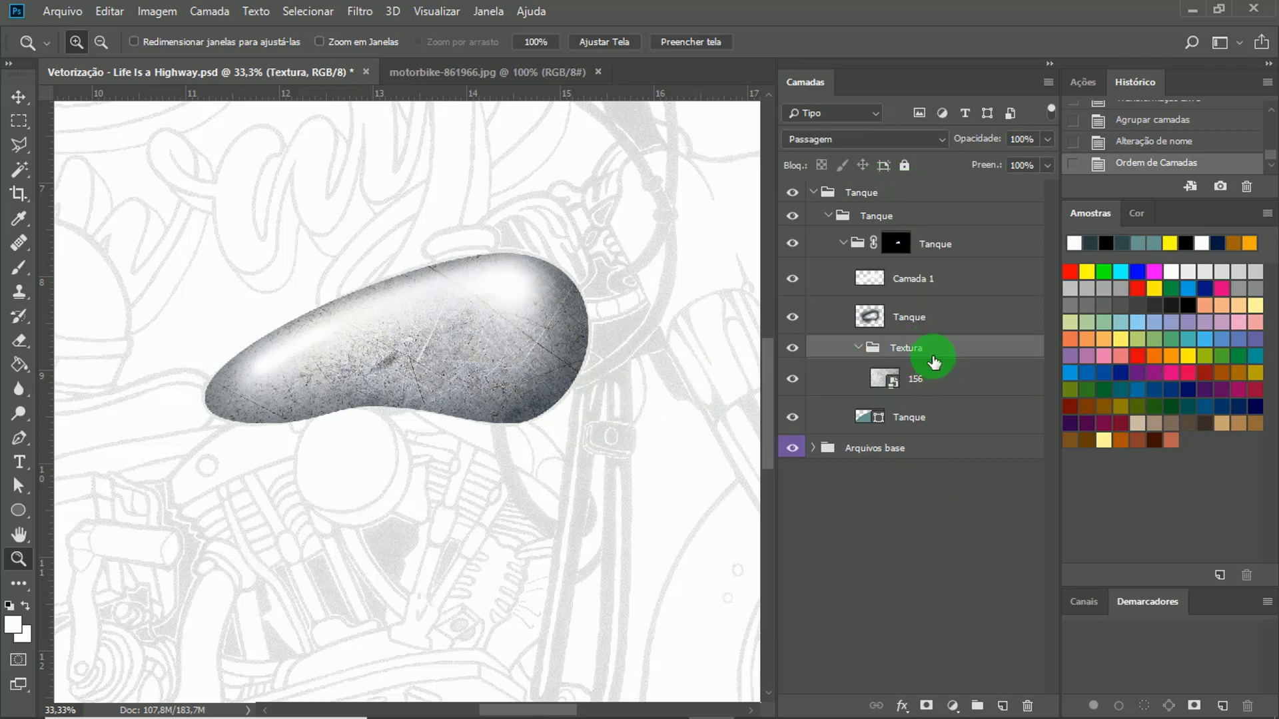
pyautogui.click(905, 139)
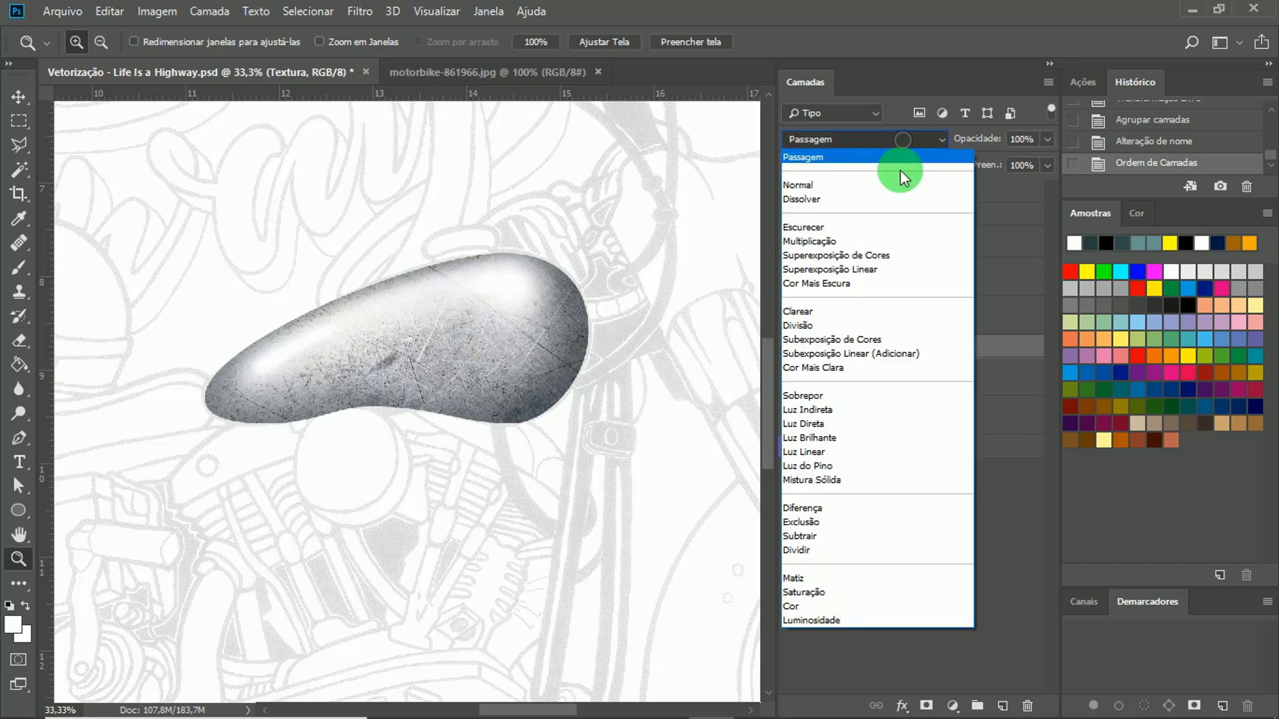
pyautogui.click(890, 241)
# Adjust Camada 1's opacity to 100% and set the Tanque shading layer's fill to 57%.
pyautogui.click(919, 277)
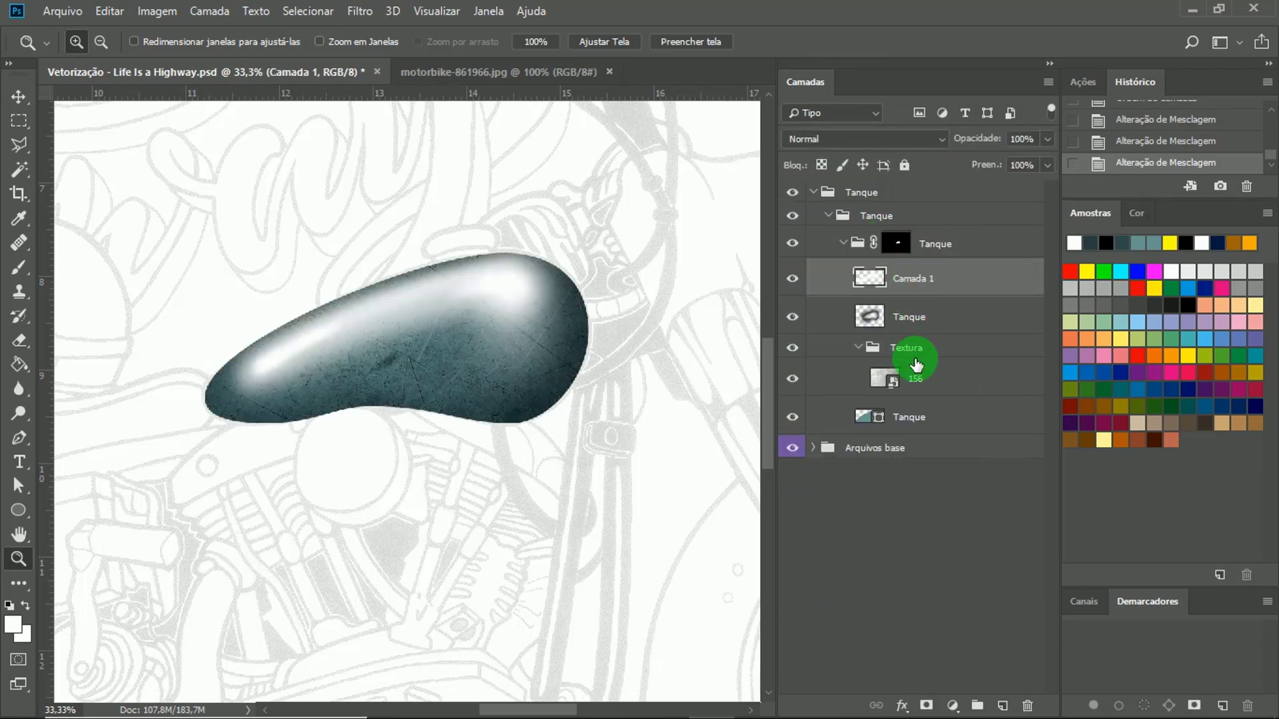
pyautogui.click(1047, 139)
pyautogui.moveTo(1049, 160)
pyautogui.mouseDown()
pyautogui.moveTo(1004, 157)
pyautogui.moveTo(1050, 167)
pyautogui.mouseUp()
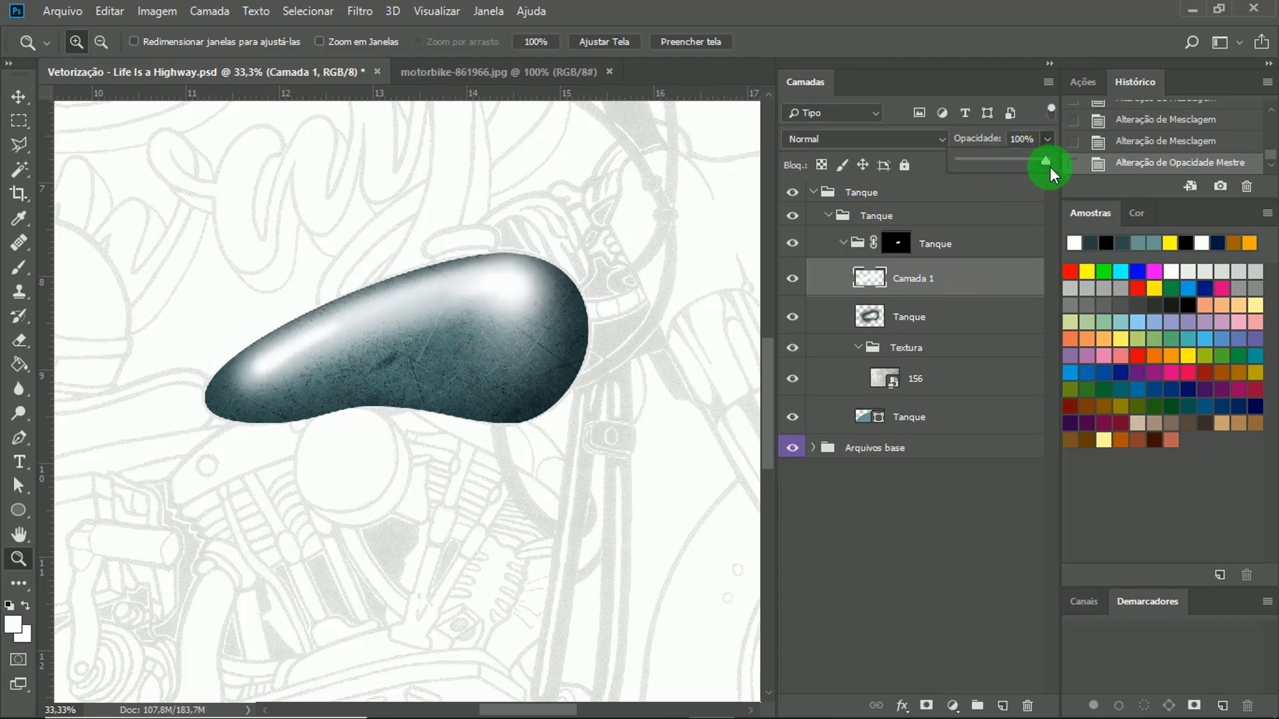
pyautogui.click(956, 323)
# Paint soft dark strokes with a large brush along the tank's upper right edge on the Tanque shading layer.
pyautogui.press('b')
pyautogui.press(']')
pyautogui.press(']')
pyautogui.press(']')
pyautogui.press(']')
pyautogui.press(']')
pyautogui.press(']')
pyautogui.press(']')
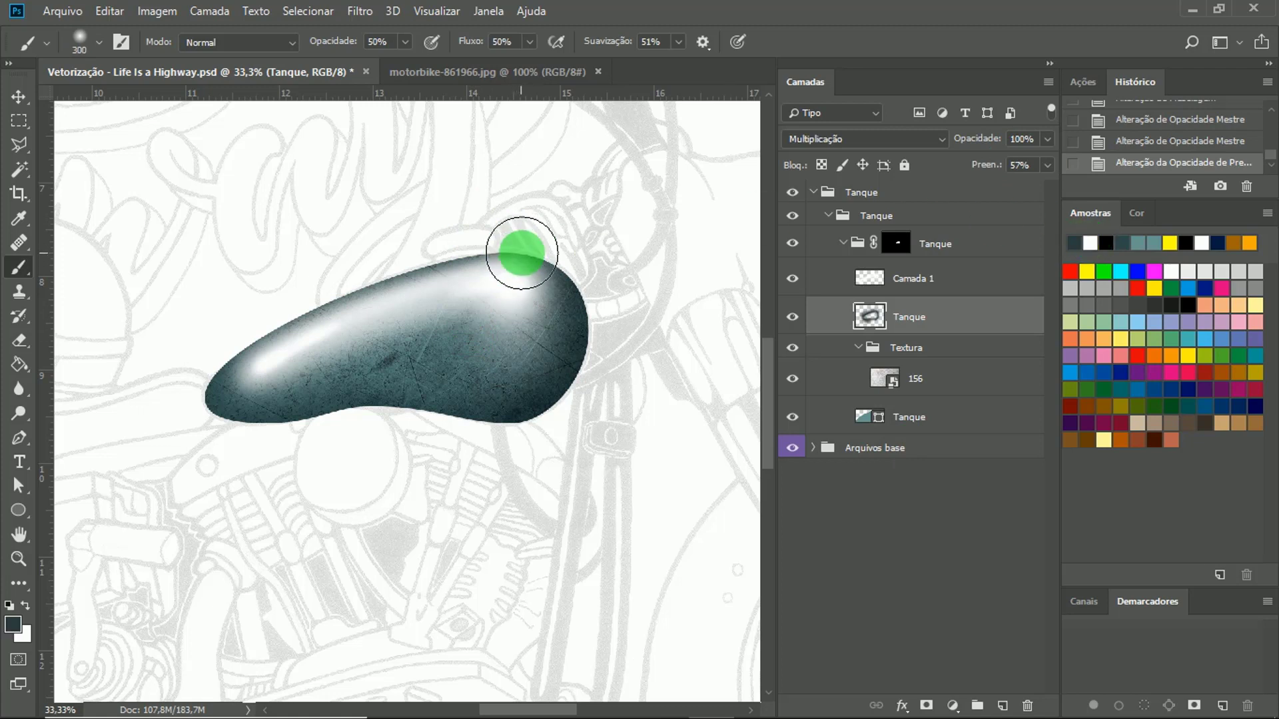
pyautogui.click(538, 216)
pyautogui.click(529, 254)
pyautogui.press('[')
pyautogui.click(542, 262)
pyautogui.press('[')
pyautogui.click(558, 267)
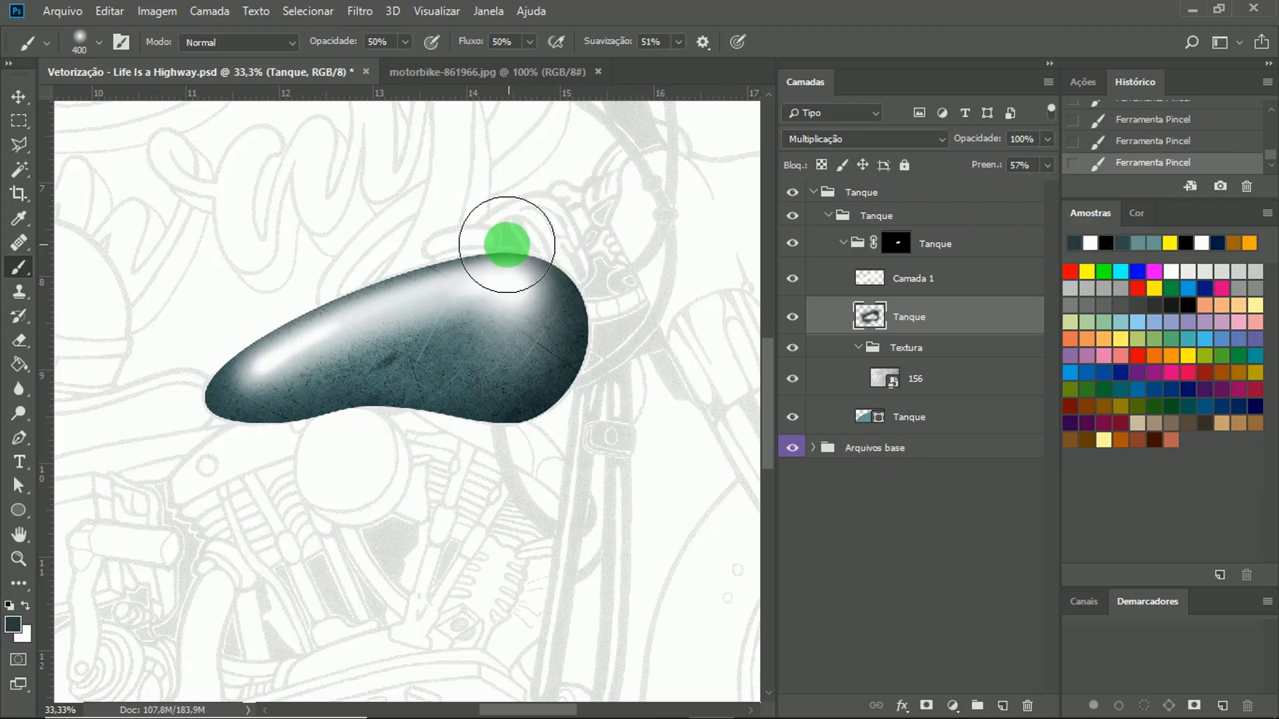
# Paint soft dark shading over the tank's upper edge on Camada 1 with the 400 px brush, and save the document.
pyautogui.hotkey('alt', ']')
pyautogui.click(582, 239)
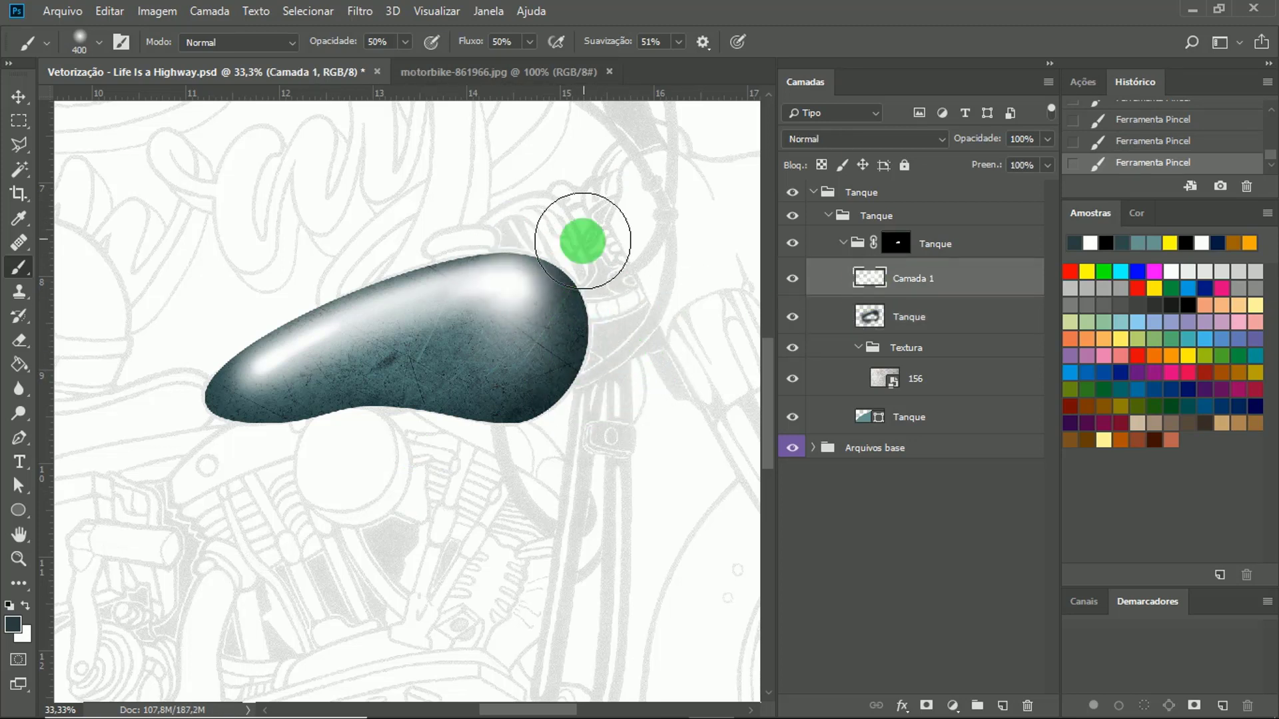
pyautogui.click(514, 188)
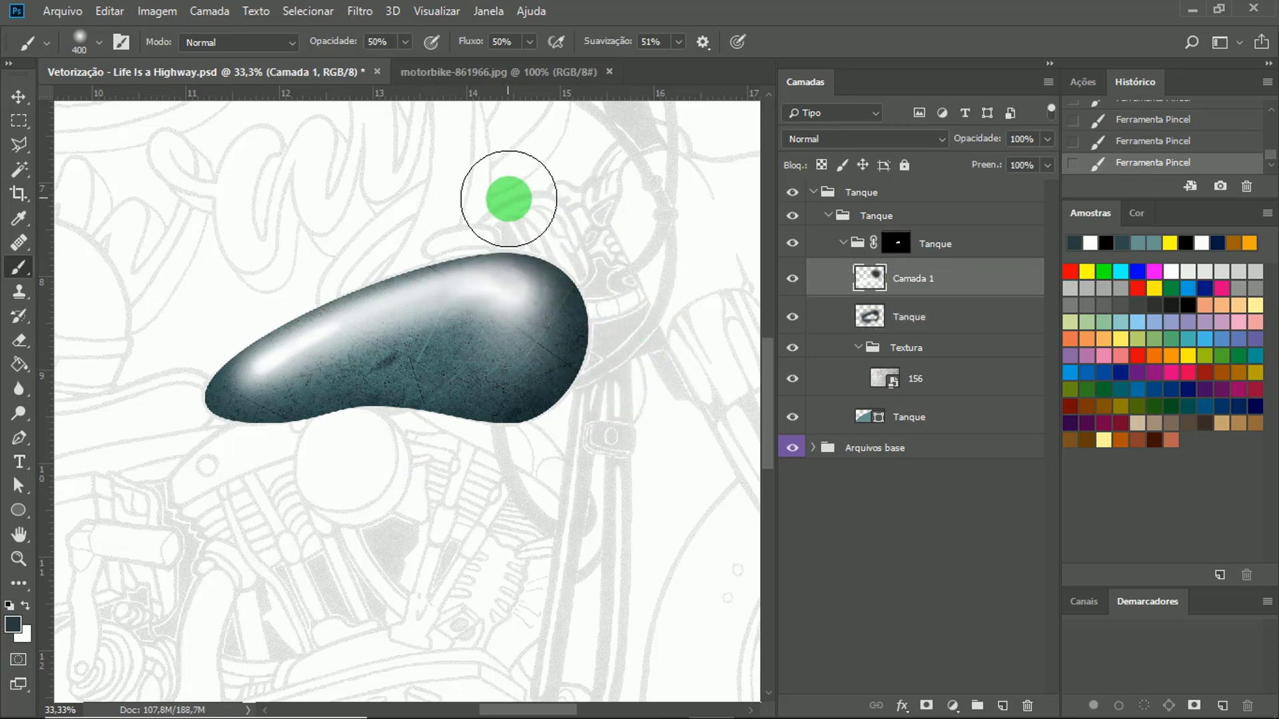
pyautogui.click(506, 196)
pyautogui.click(509, 206)
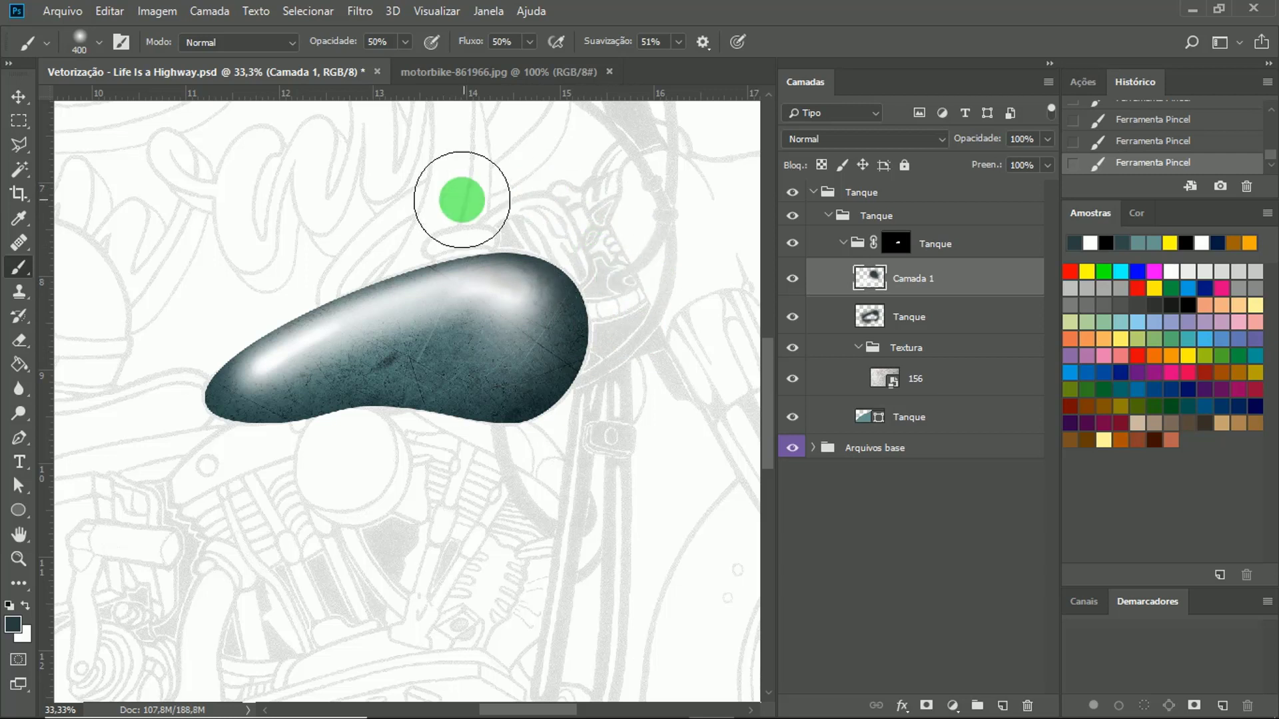
pyautogui.click(883, 321)
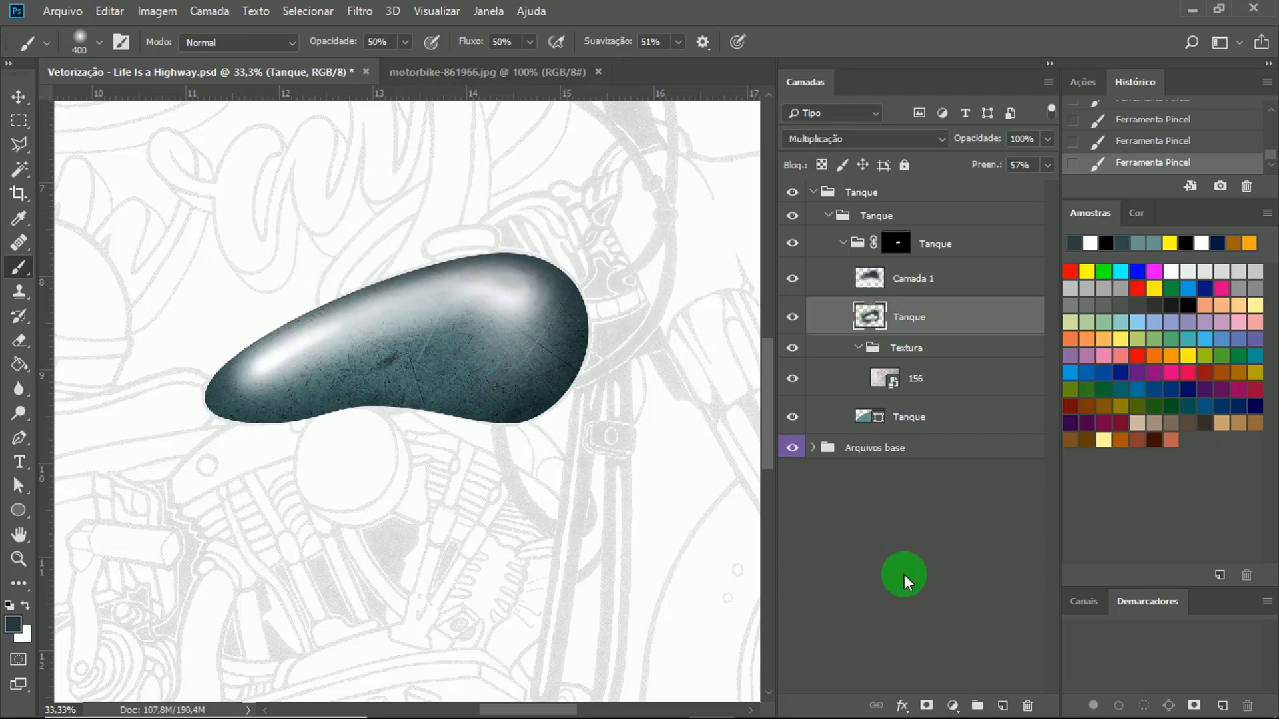
pyautogui.hotkey('ctrl', 's')
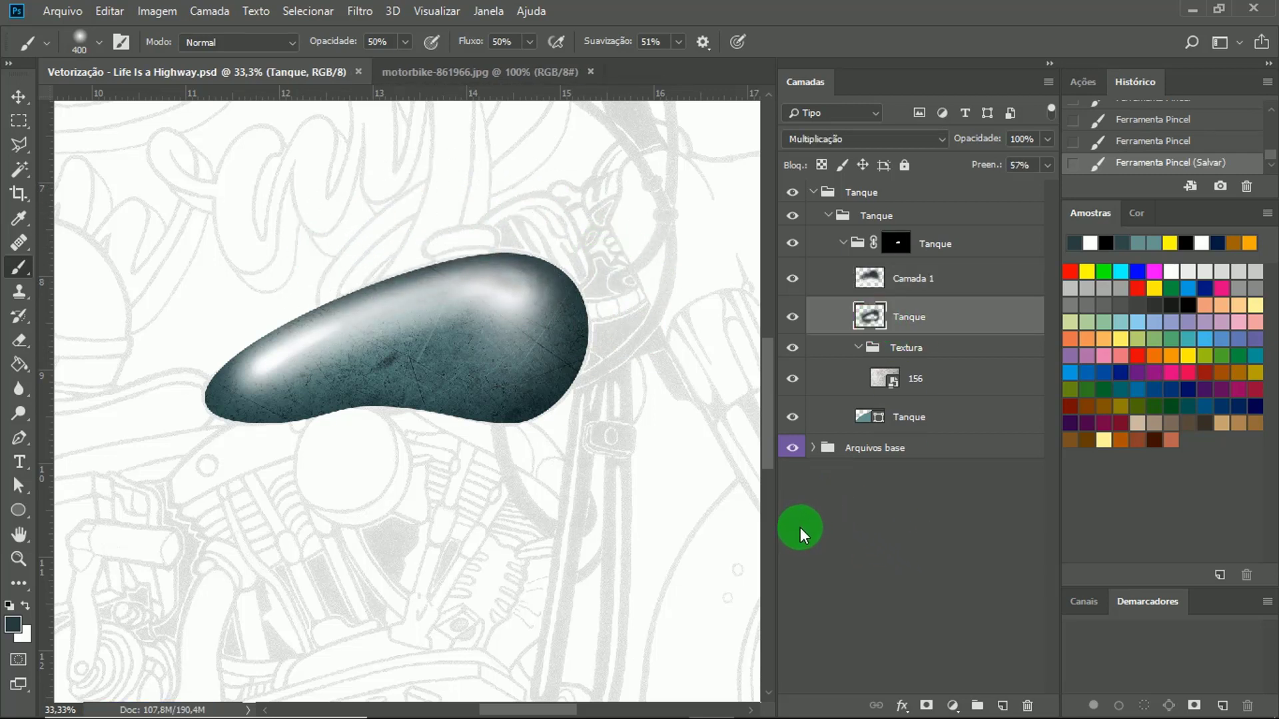
# Resize the 156 texture layer with Free Transform so that it fits more closely around the tank.
pyautogui.click(933, 381)
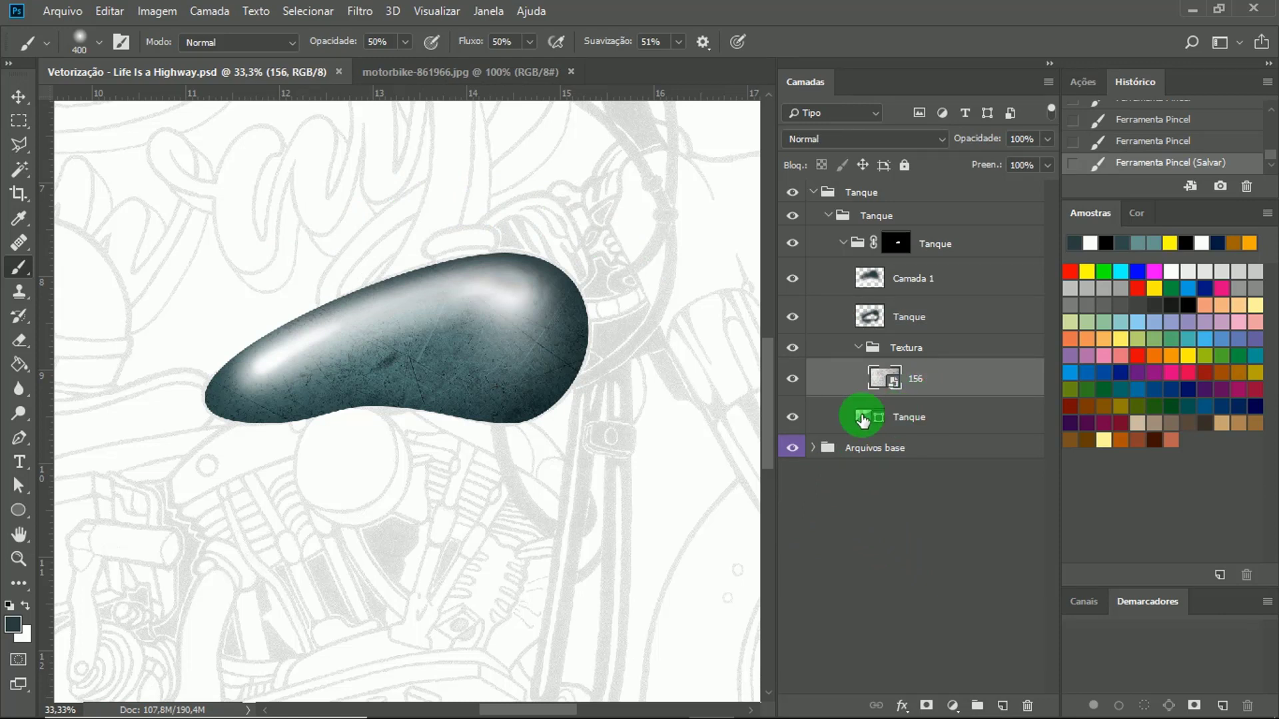
pyautogui.hotkey('ctrl', 't')
pyautogui.moveTo(176, 535); pyautogui.dragTo(200, 505)
pyautogui.moveTo(596, 504); pyautogui.dragTo(608, 502)
pyautogui.press('Return')
pyautogui.press('b')
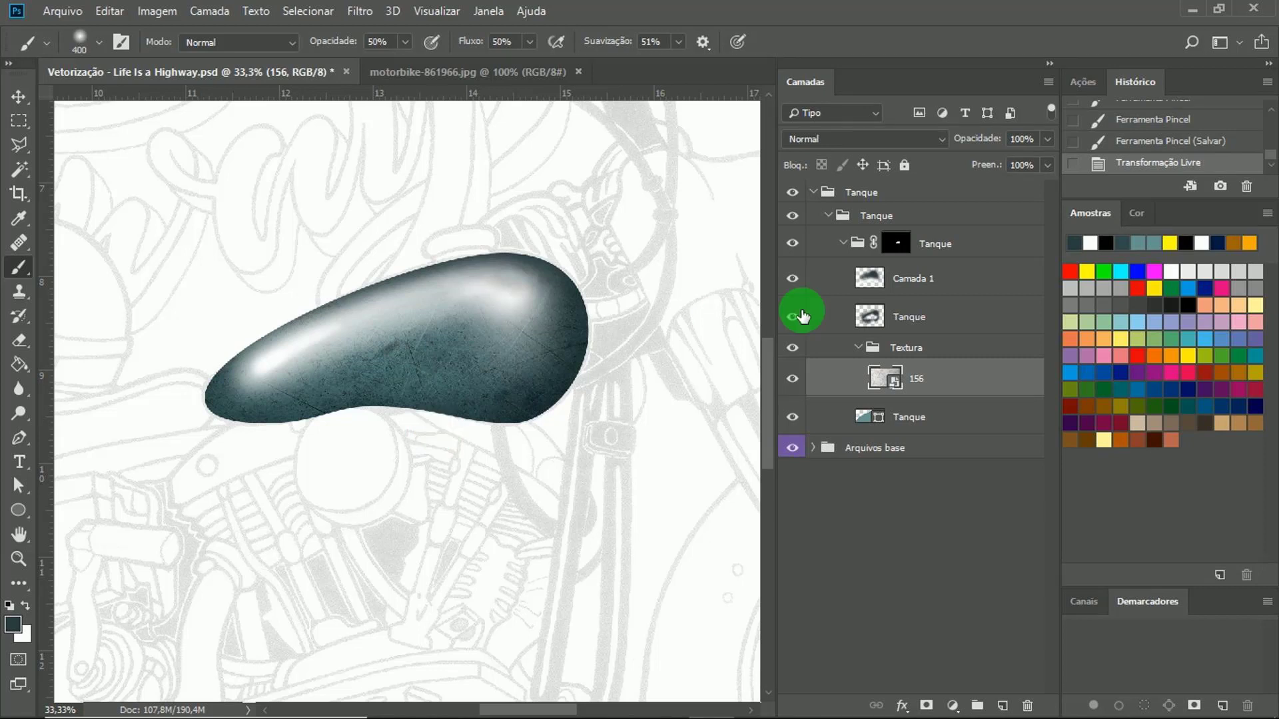
# Load the masked Tanque group's mask as a selection and expand it by 5 pixels.
pyautogui.moveTo(891, 252)
pyautogui.mouseDown()
pyautogui.moveTo(865, 252)
pyautogui.moveTo(851, 320)
pyautogui.moveTo(918, 249)
pyautogui.moveTo(896, 252)
pyautogui.mouseUp()
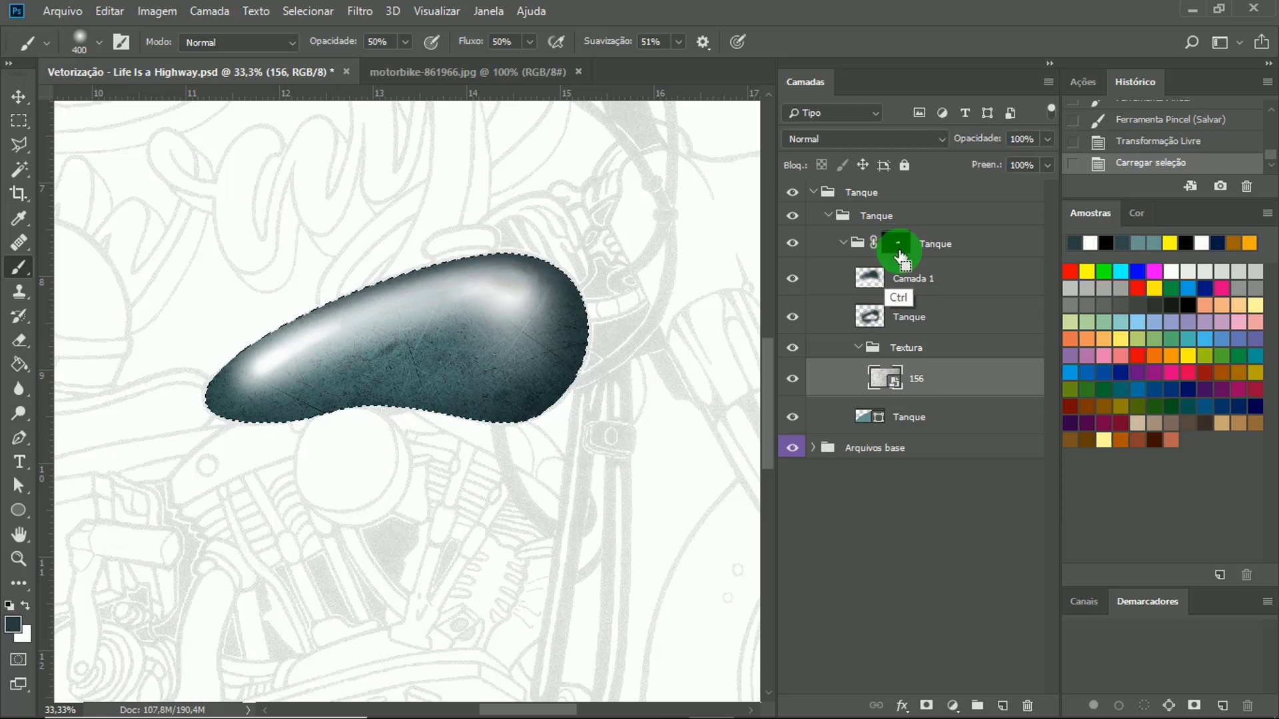
pyautogui.click(313, 21)
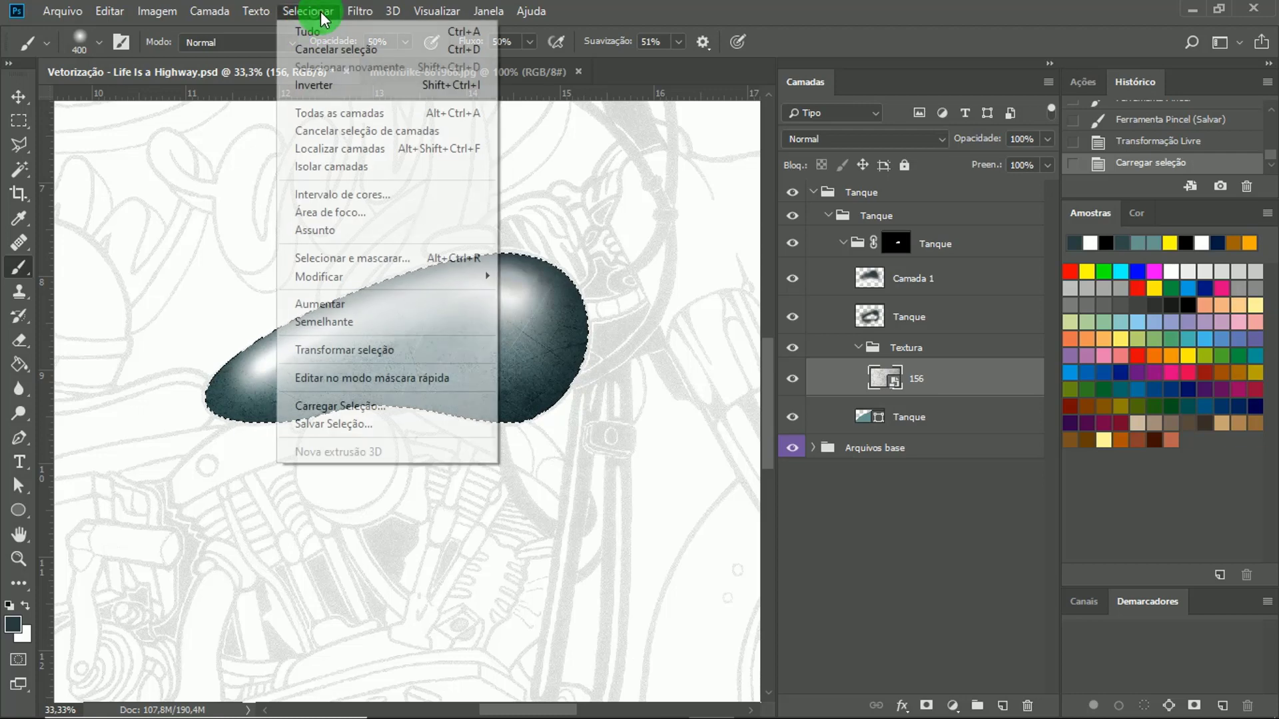
pyautogui.moveTo(460, 278)
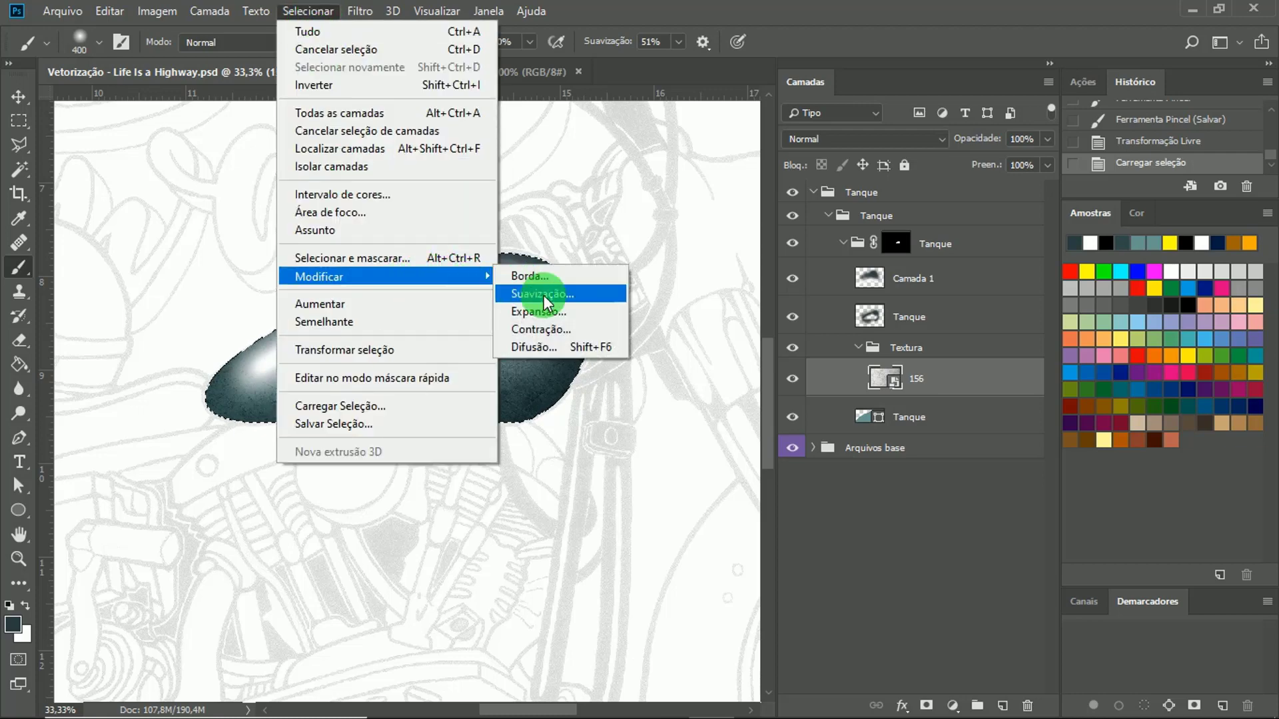
pyautogui.click(551, 312)
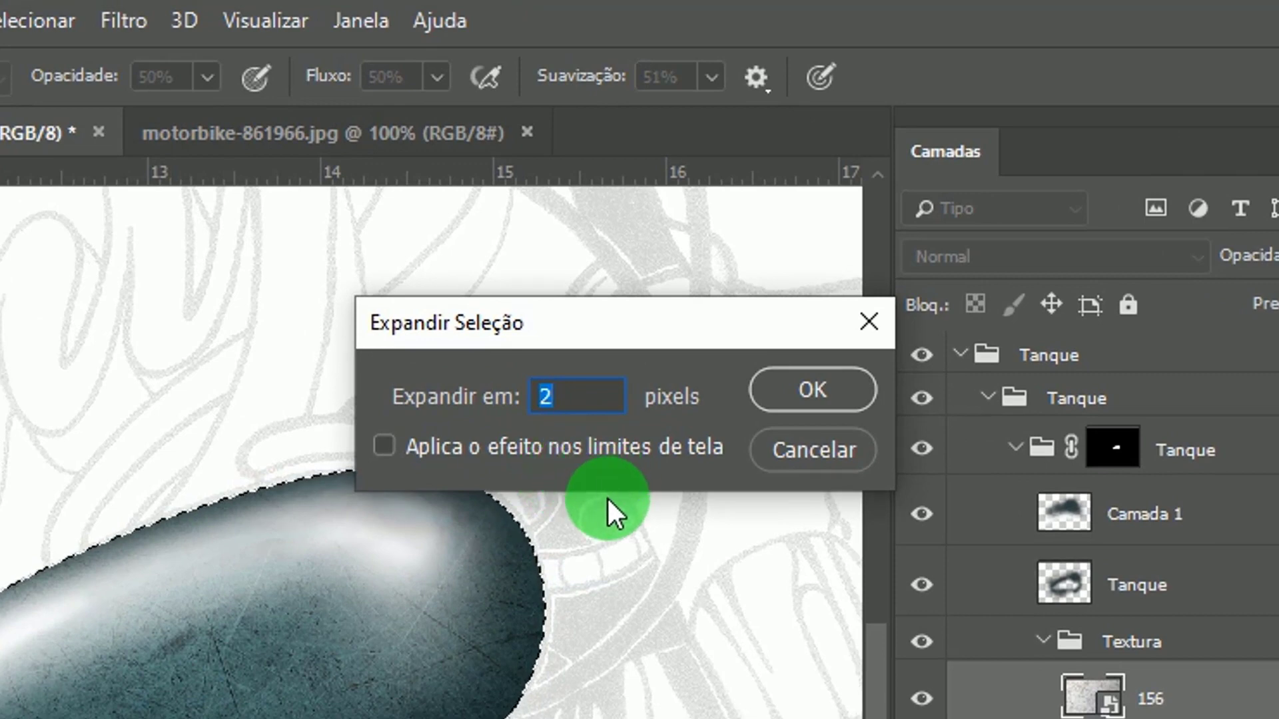
pyautogui.write('5')
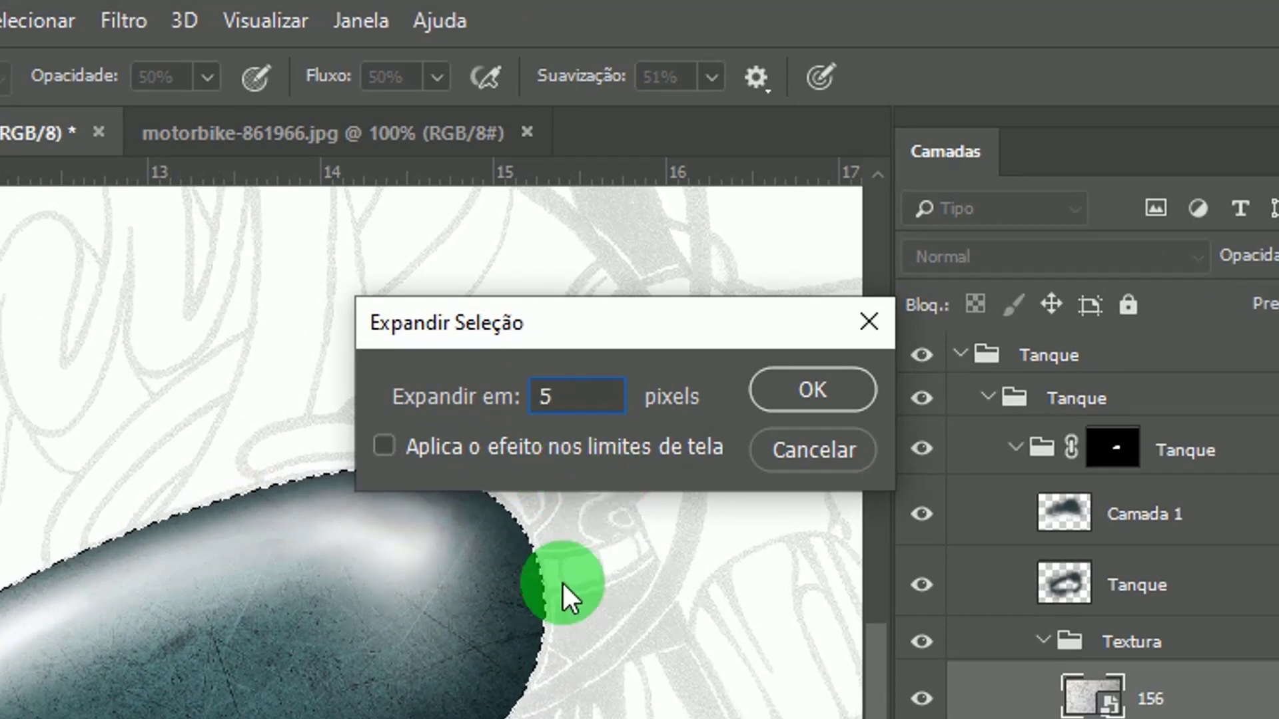
pyautogui.click(806, 377)
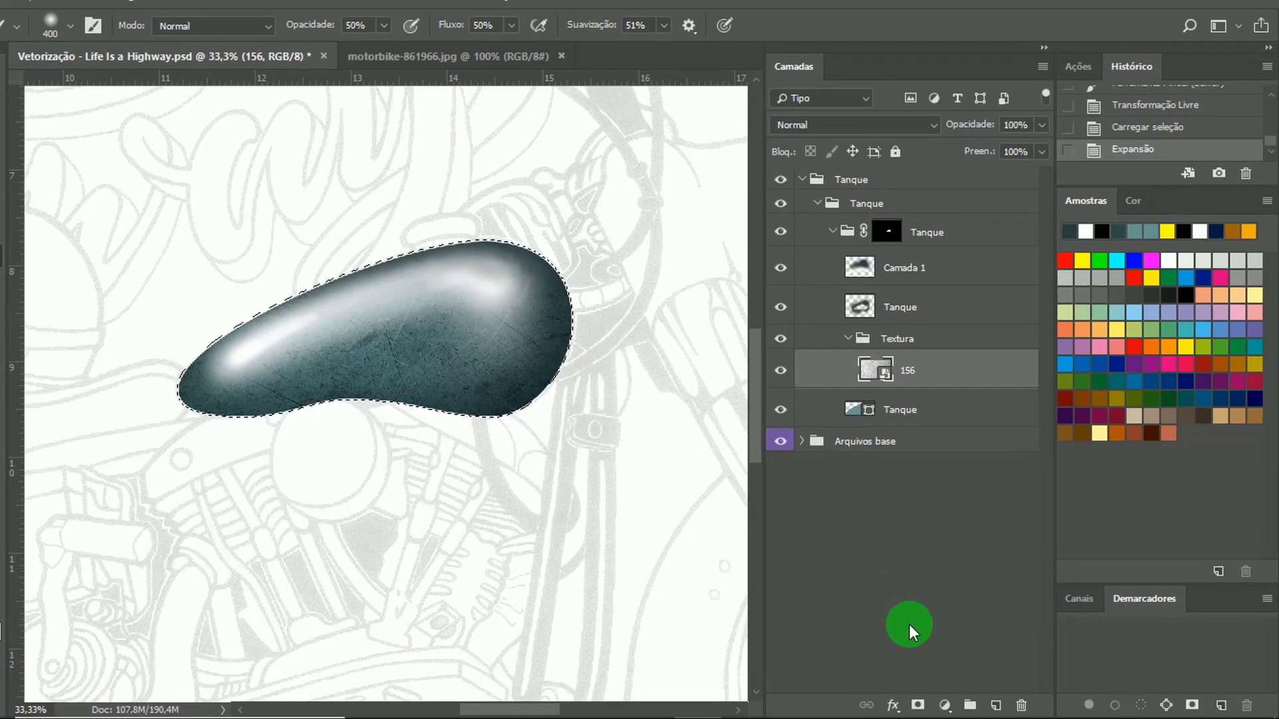
# Add a layer mask to the 156 texture layer from the expanded tank selection.
pyautogui.click(918, 704)
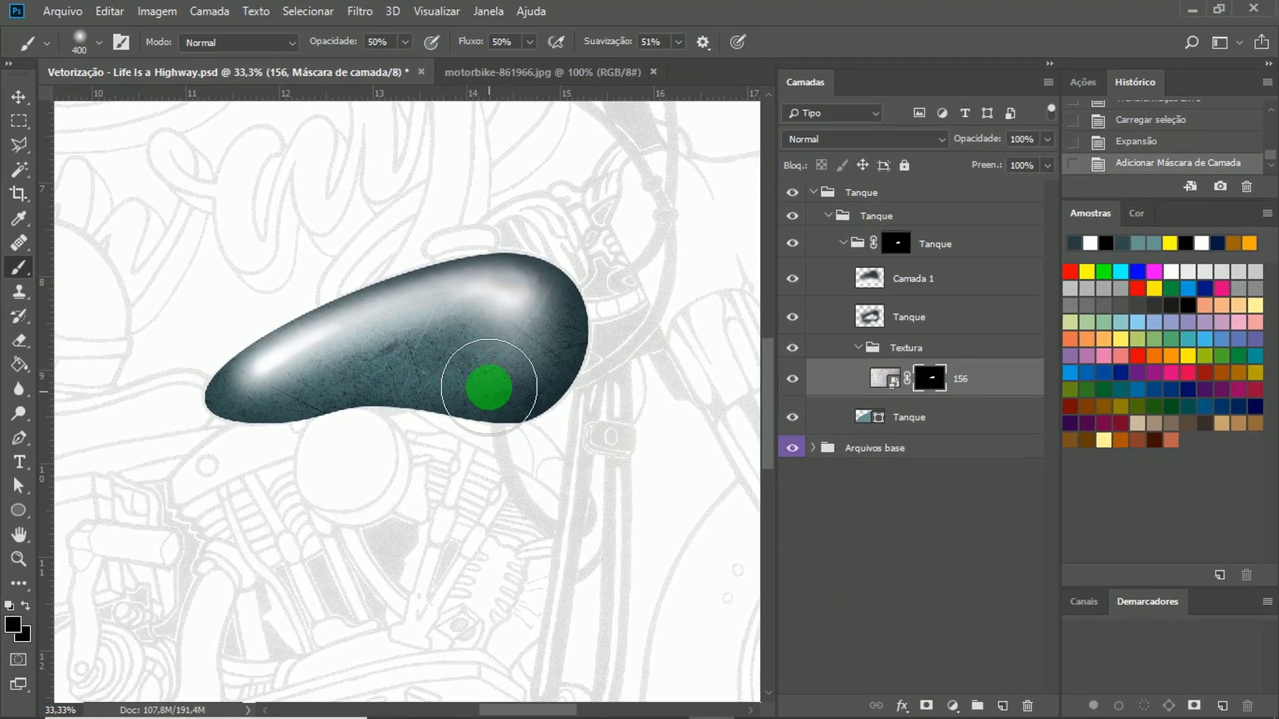
pyautogui.press('v')
pyautogui.moveTo(470, 322)
pyautogui.mouseDown()
pyautogui.moveTo(485, 373)
pyautogui.moveTo(541, 274)
pyautogui.moveTo(495, 335)
pyautogui.moveTo(421, 377)
pyautogui.moveTo(433, 293)
pyautogui.moveTo(476, 374)
pyautogui.moveTo(558, 302)
pyautogui.moveTo(531, 421)
pyautogui.mouseUp()
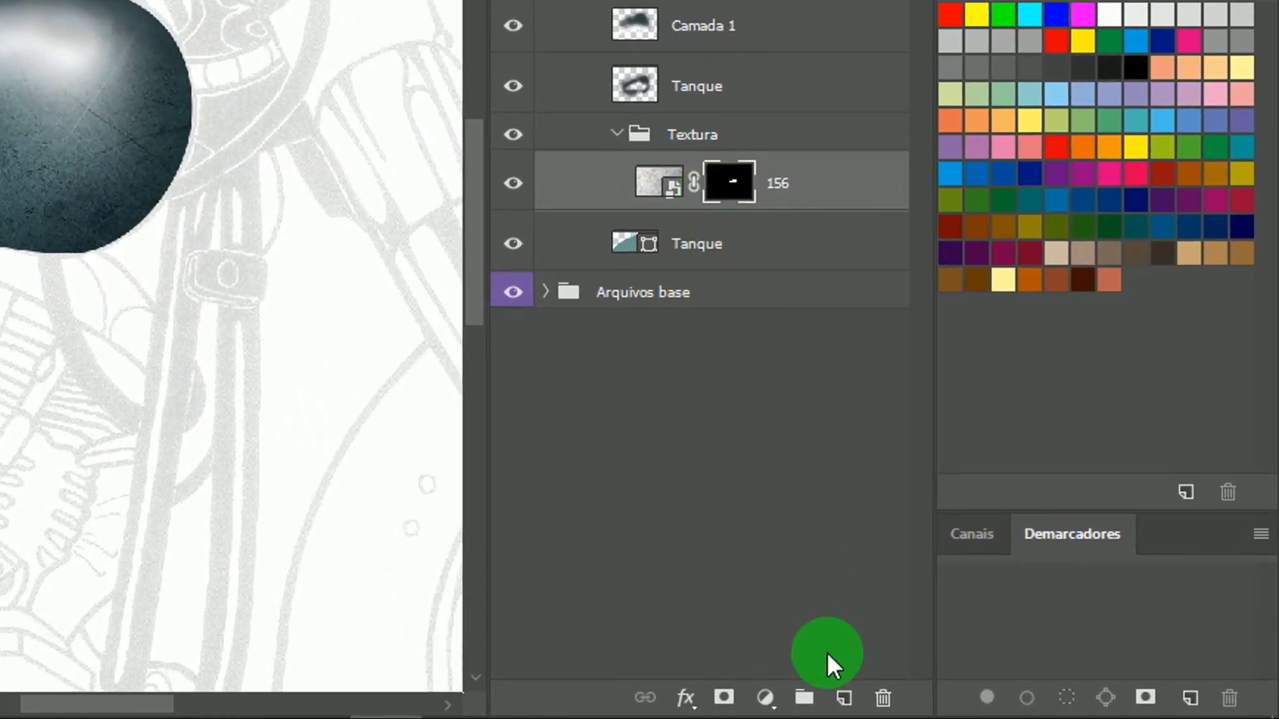
# Create a new layer above the masked 156 texture and merge the two into one layer.
pyautogui.click(845, 698)
pyautogui.click(777, 184)
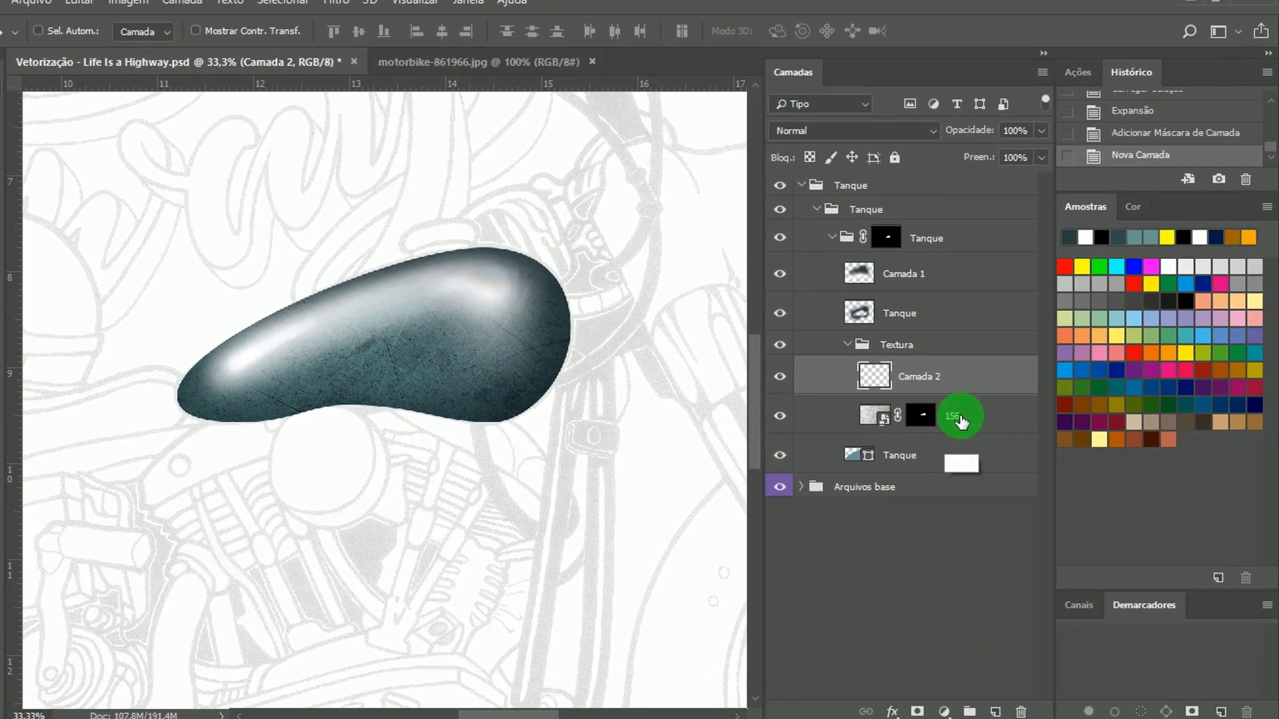
pyautogui.keyDown('shift'); pyautogui.click(959, 418); pyautogui.keyUp('shift')
pyautogui.hotkey('ctrl', 'e')
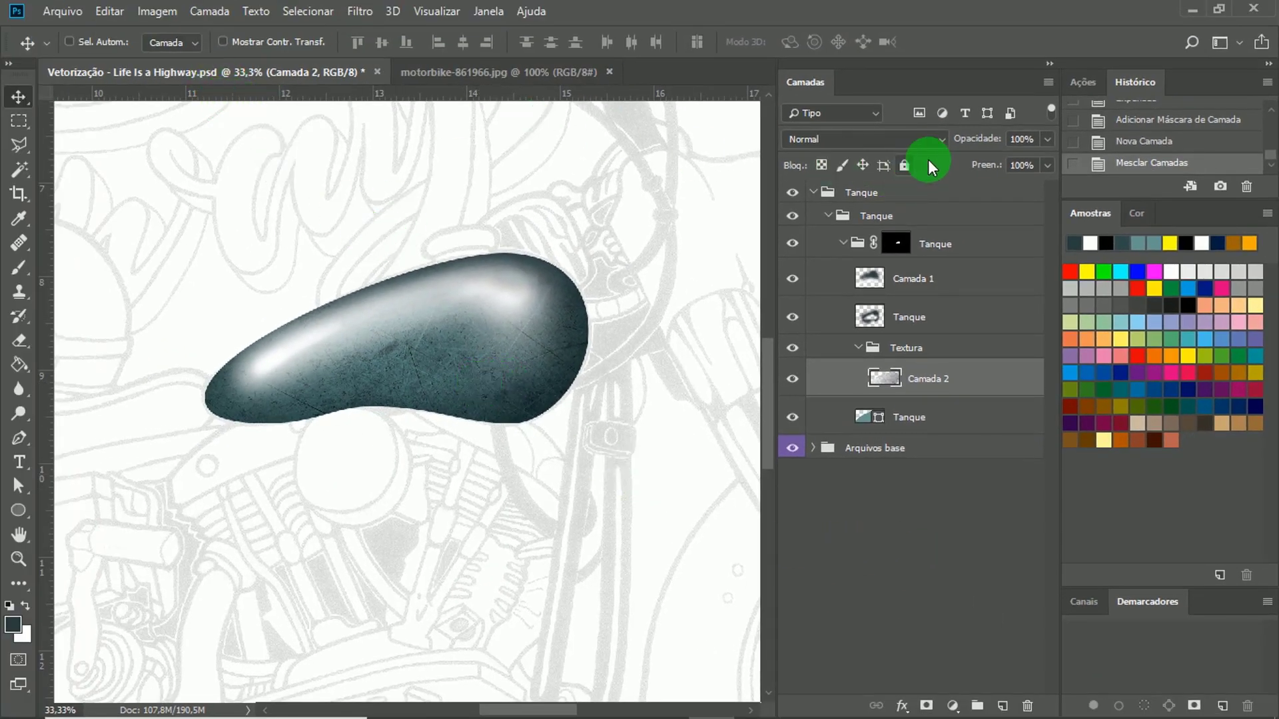
# Set the merged Camada 2 texture layer to the Multiplicação blend mode at 70% opacity.
pyautogui.click(942, 140)
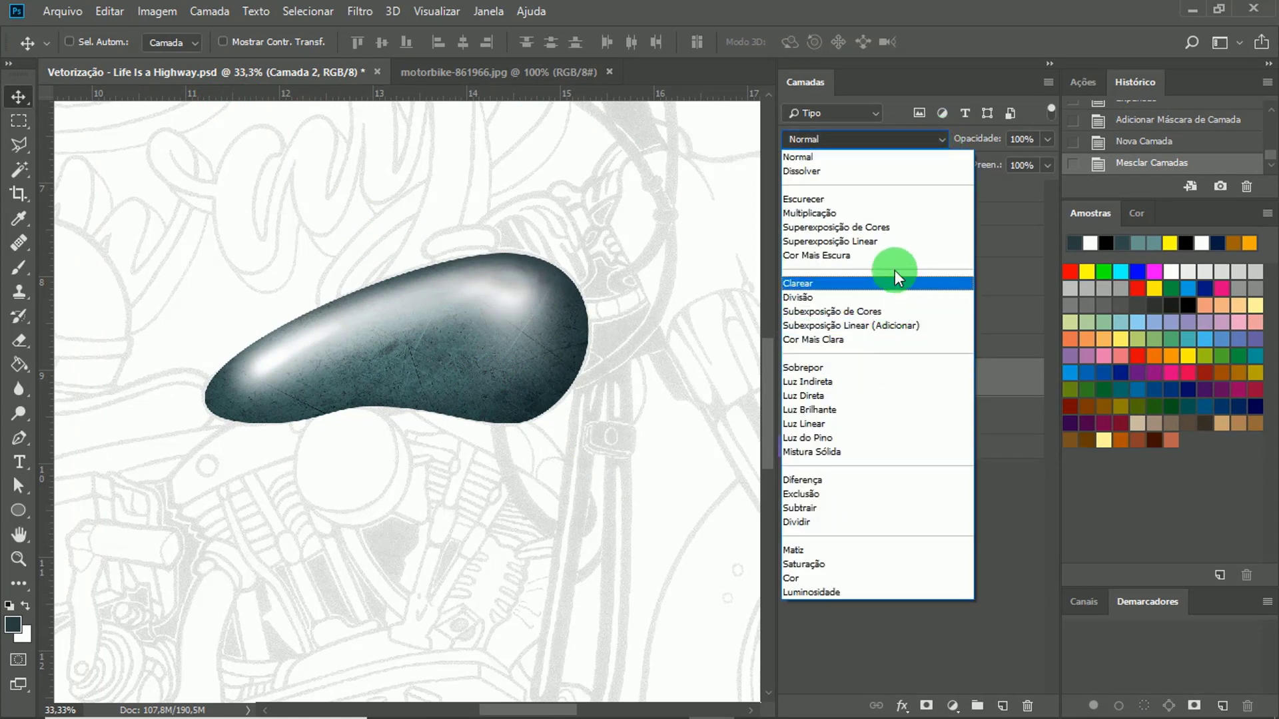
pyautogui.click(892, 212)
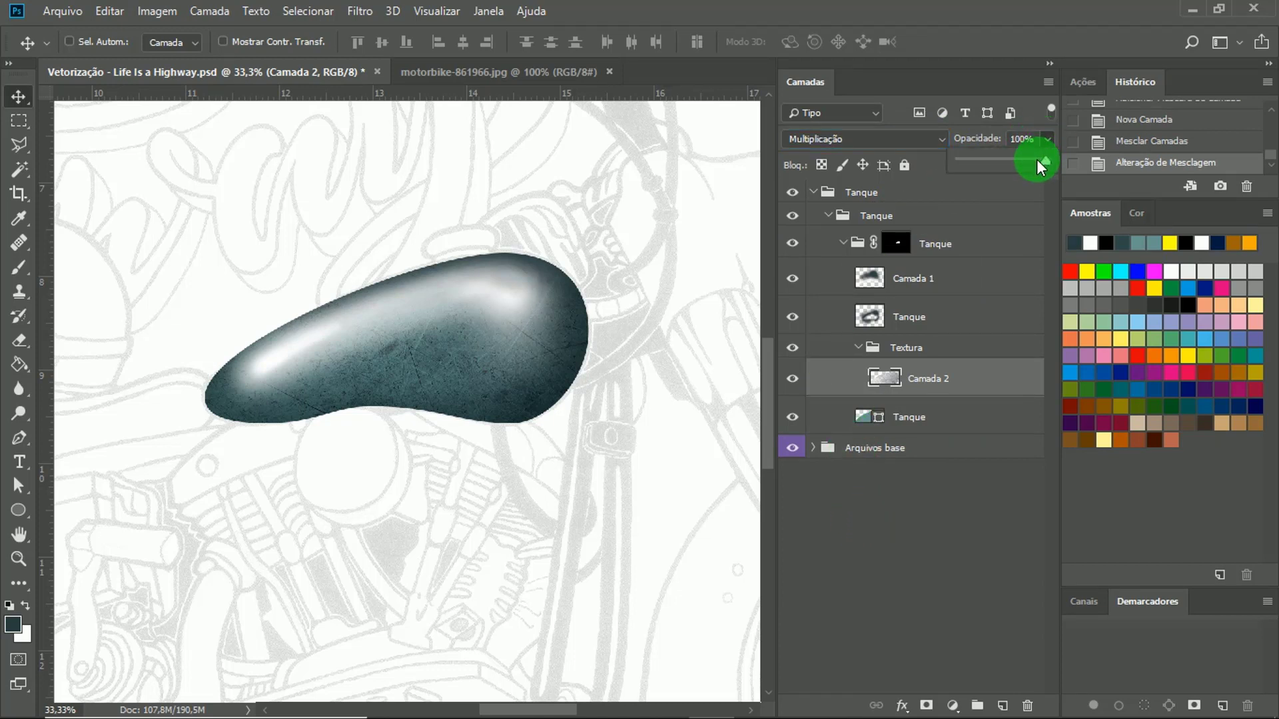
pyautogui.click(1037, 160)
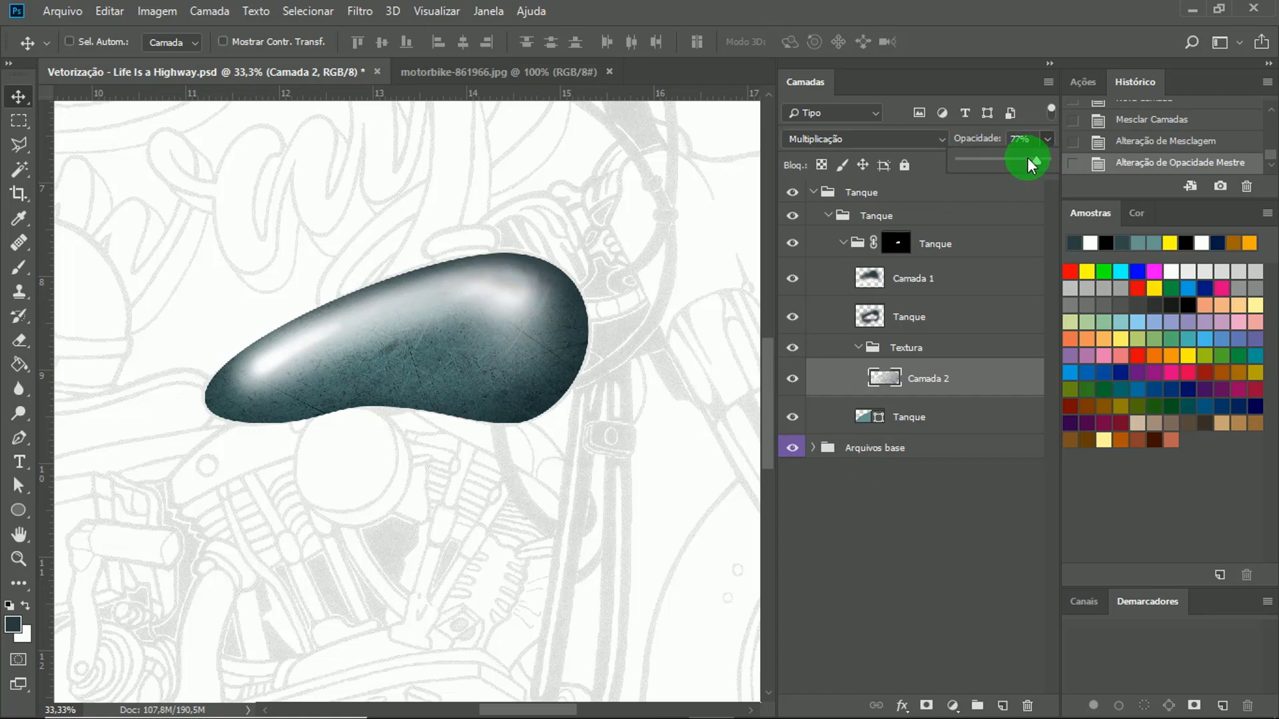
pyautogui.moveTo(1020, 160); pyautogui.dragTo(1022, 161)
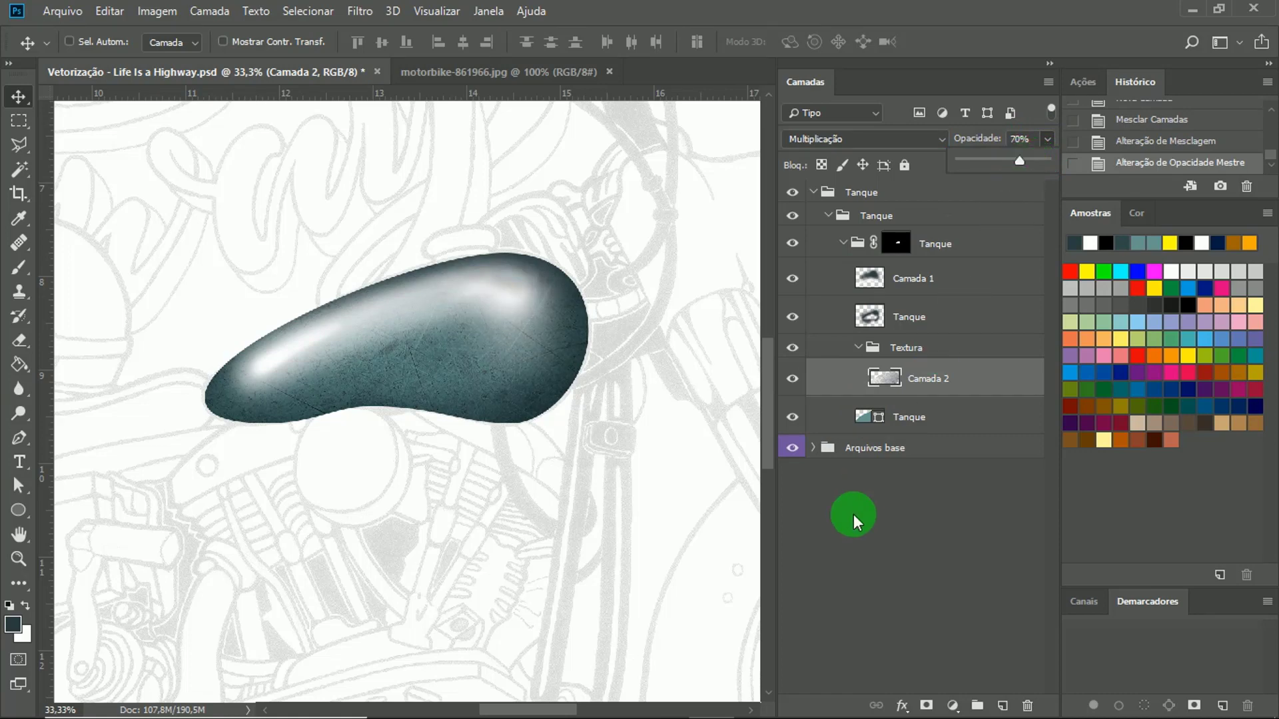
pyautogui.click(848, 564)
# Try the Vermelho and Amarelo color labels on the second-level Tanque group.
pyautogui.press('z')
pyautogui.hotkey('ctrl', '-')
pyautogui.click(927, 219)
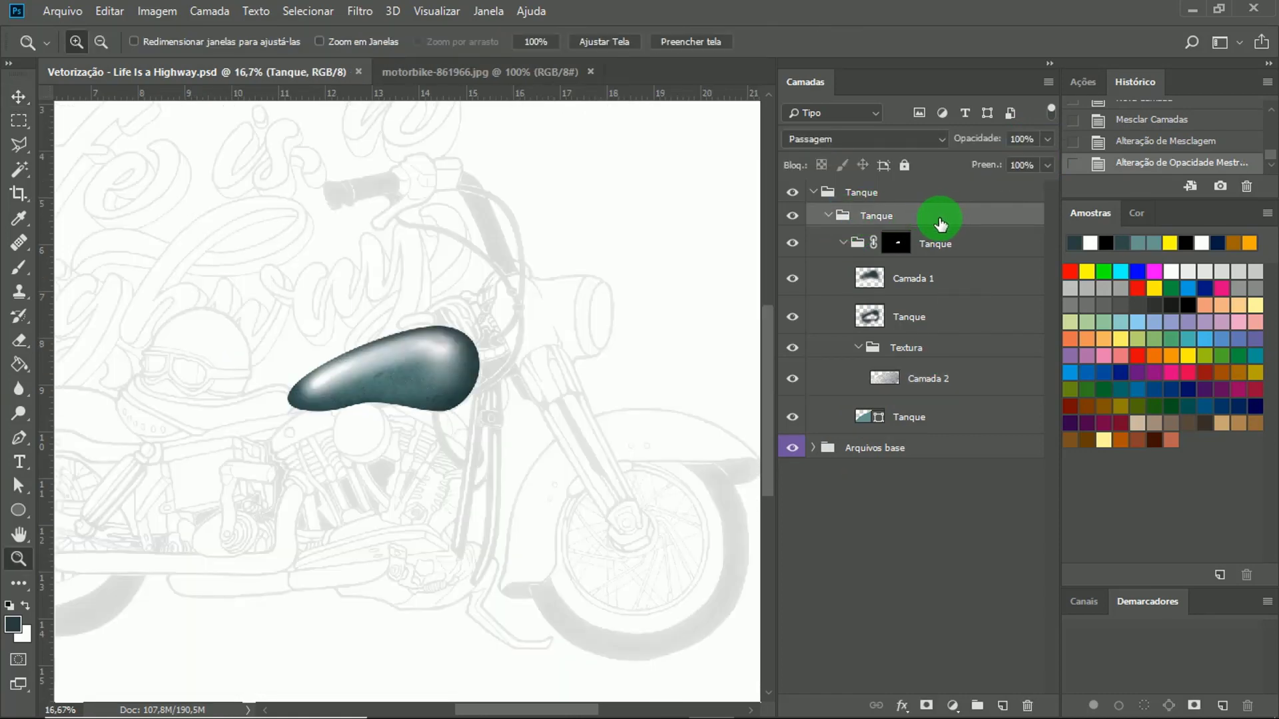
pyautogui.rightClick(945, 222)
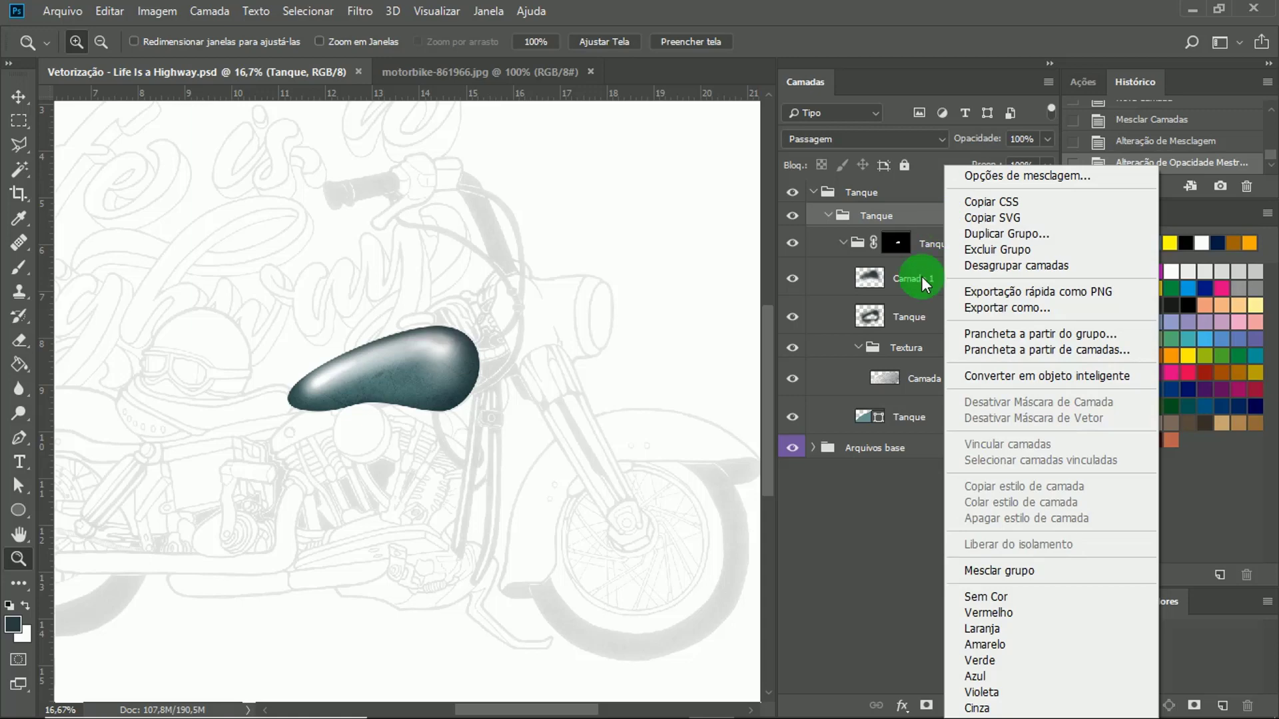
pyautogui.click(1008, 619)
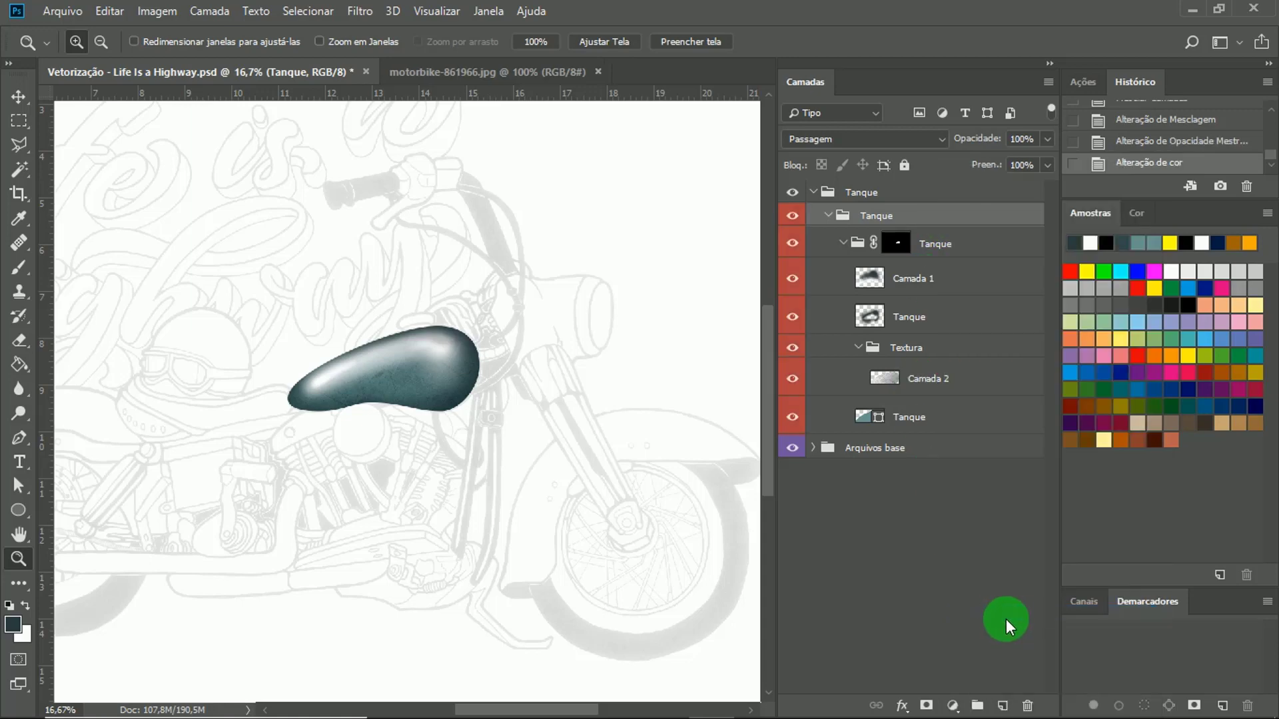
pyautogui.rightClick(933, 214)
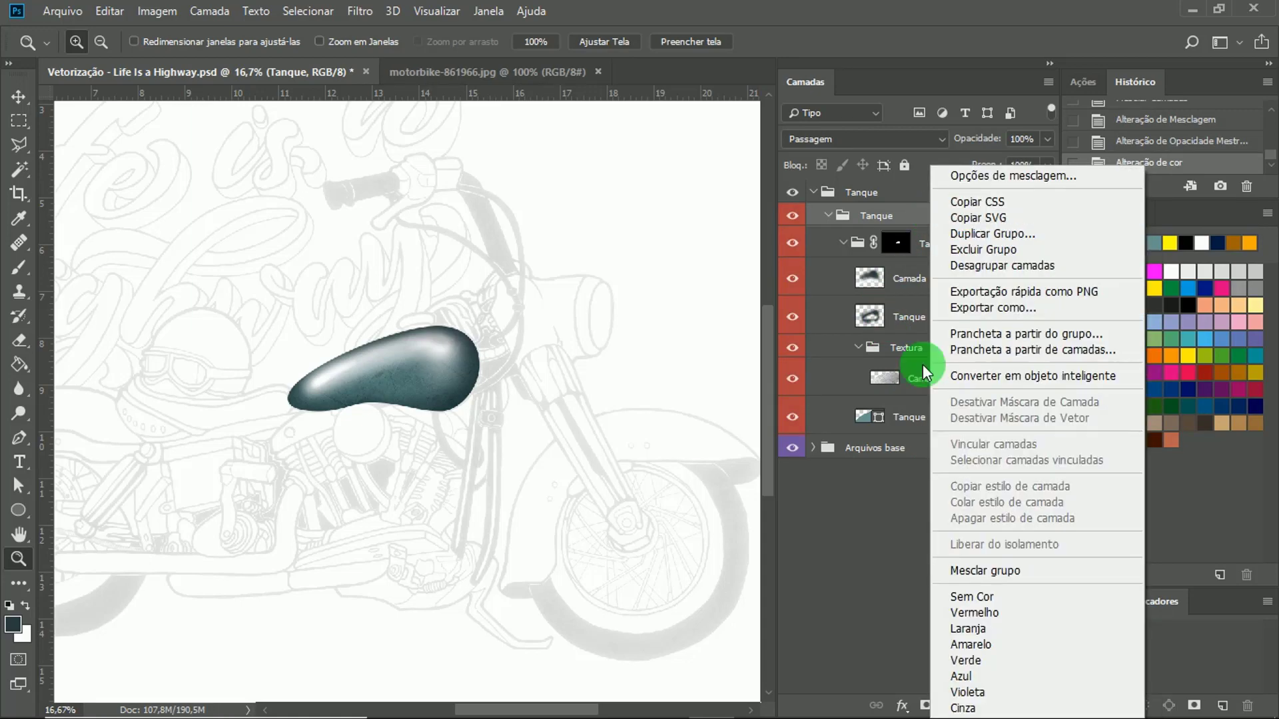
pyautogui.click(982, 650)
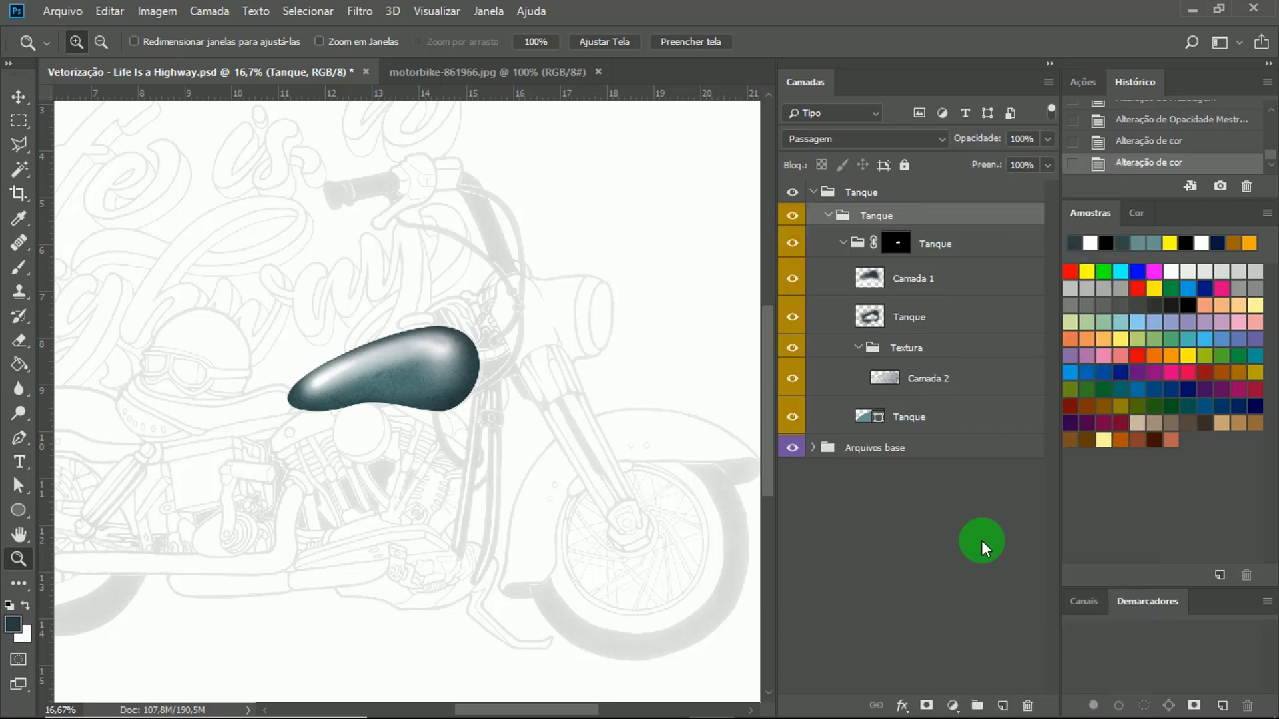
# Label the second-level Tanque group and the outermost Tanque group with the Verde color.
pyautogui.rightClick(962, 214)
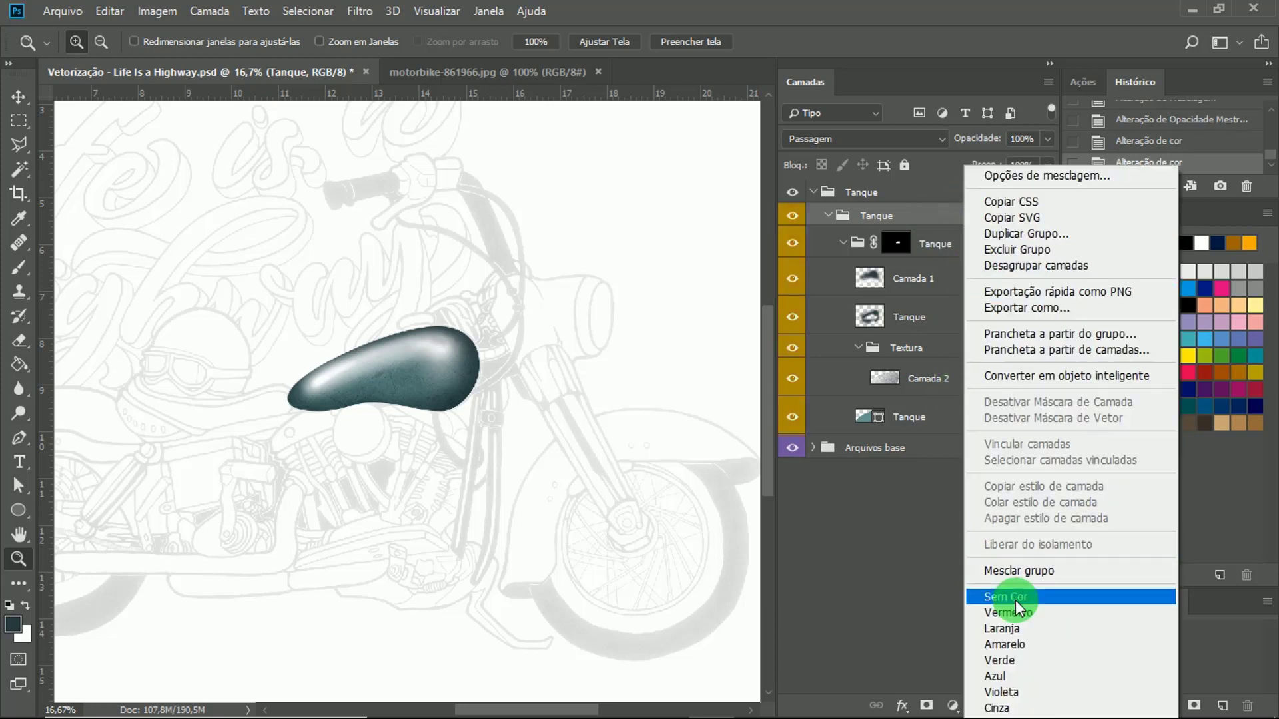
pyautogui.click(1012, 665)
pyautogui.click(937, 570)
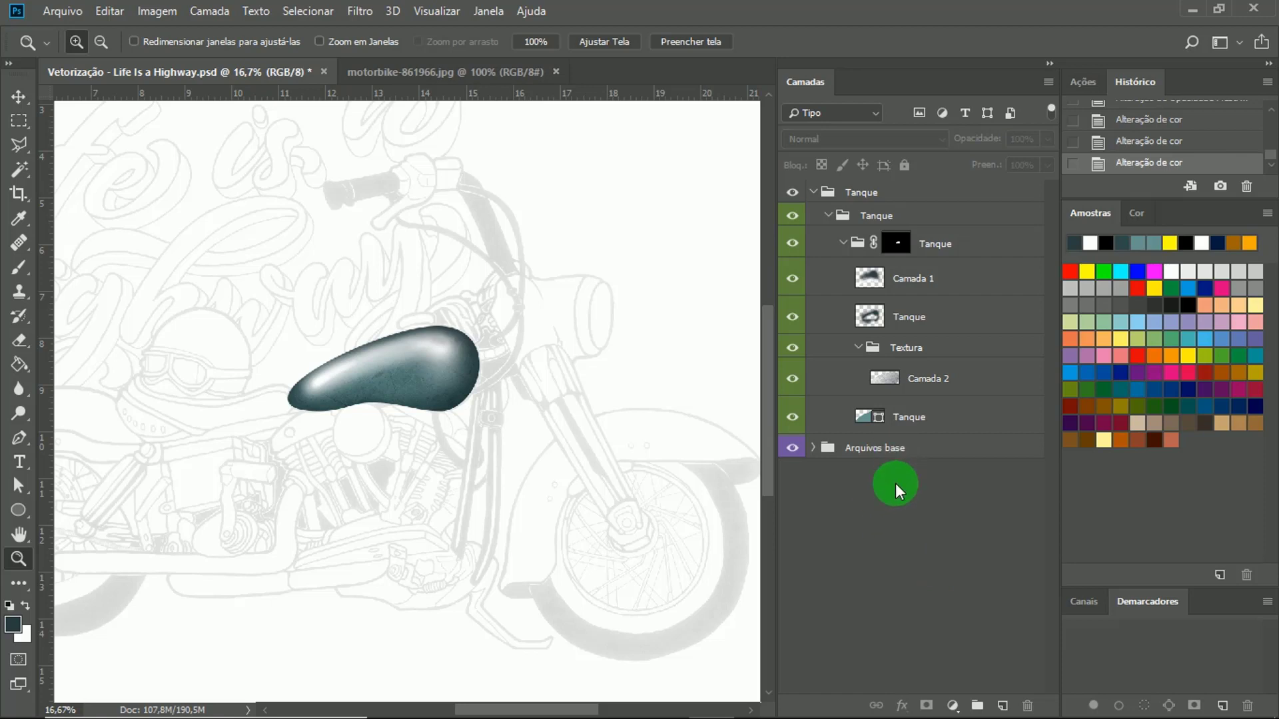
pyautogui.rightClick(890, 193)
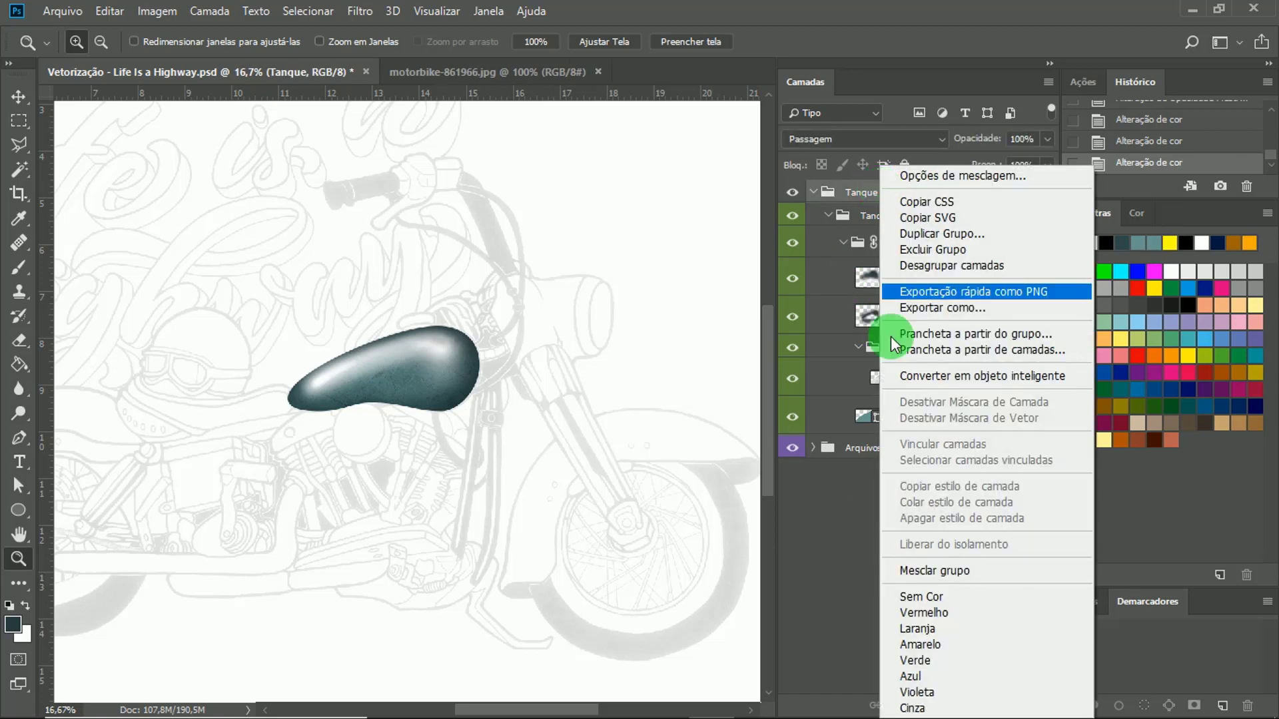
pyautogui.click(934, 660)
pyautogui.click(926, 561)
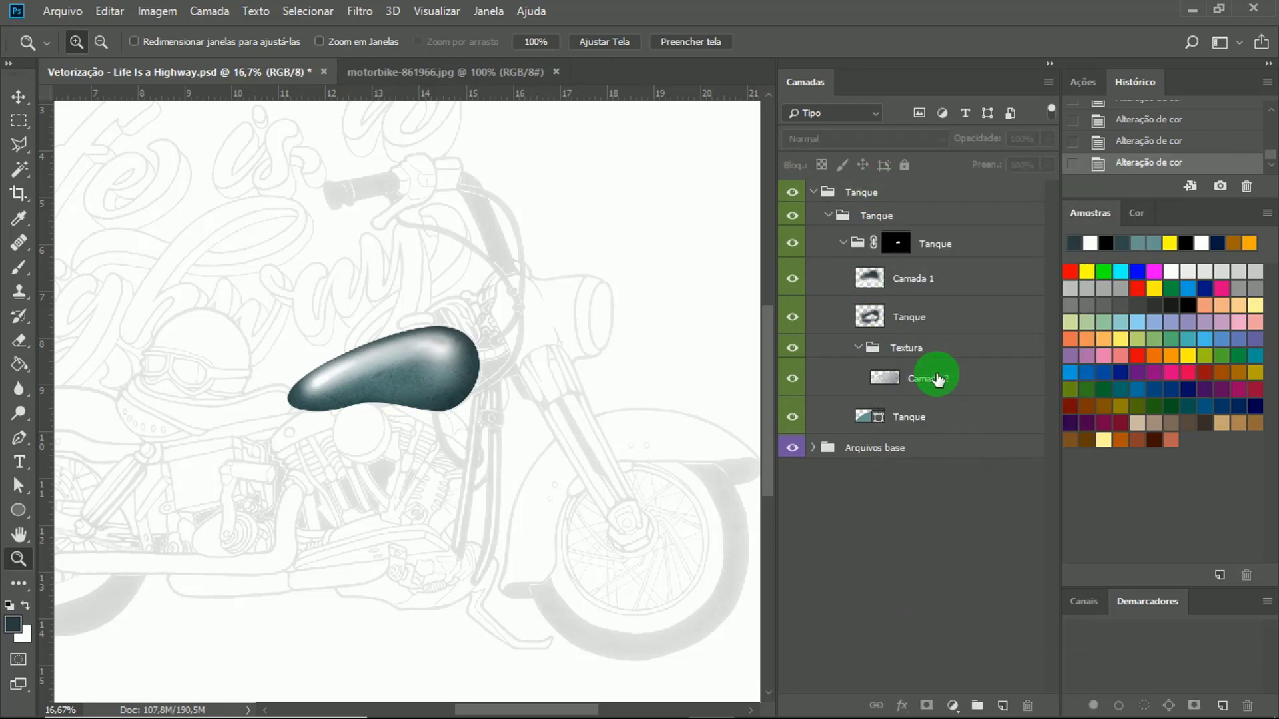
# Collapse the outermost Tanque group and save the document.
pyautogui.click(814, 194)
pyautogui.click(816, 195)
pyautogui.click(888, 531)
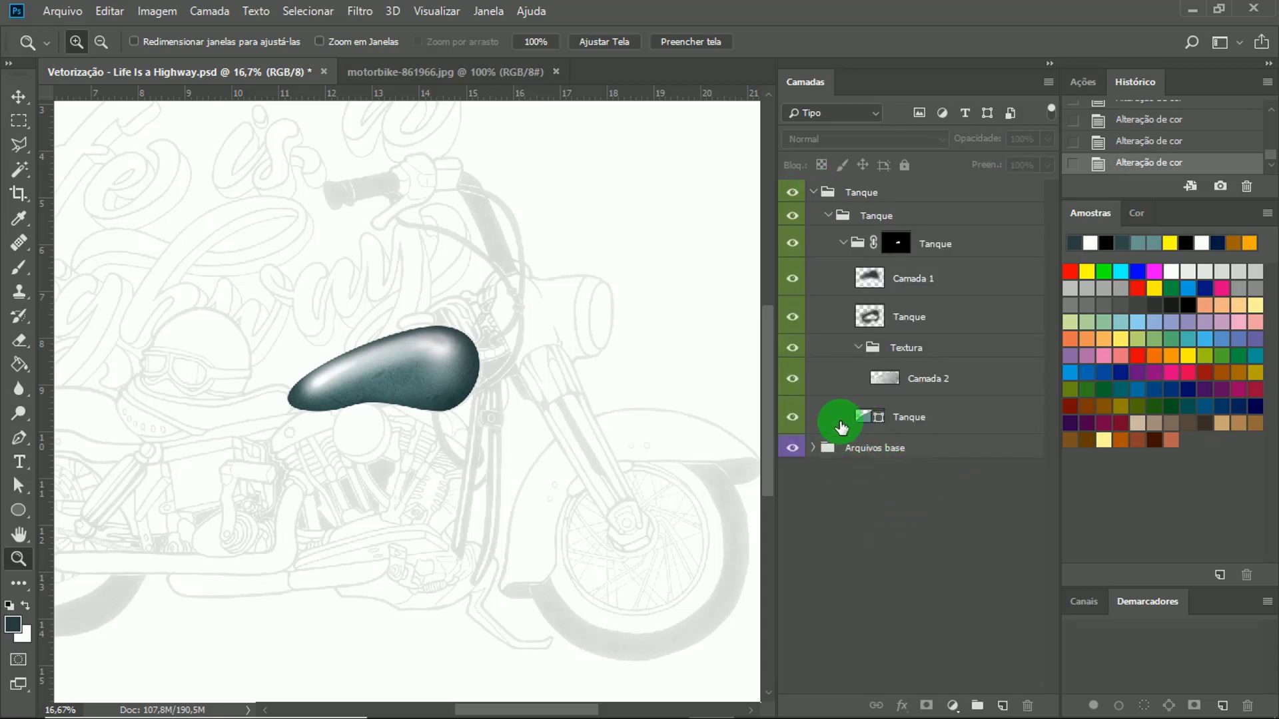
pyautogui.click(813, 192)
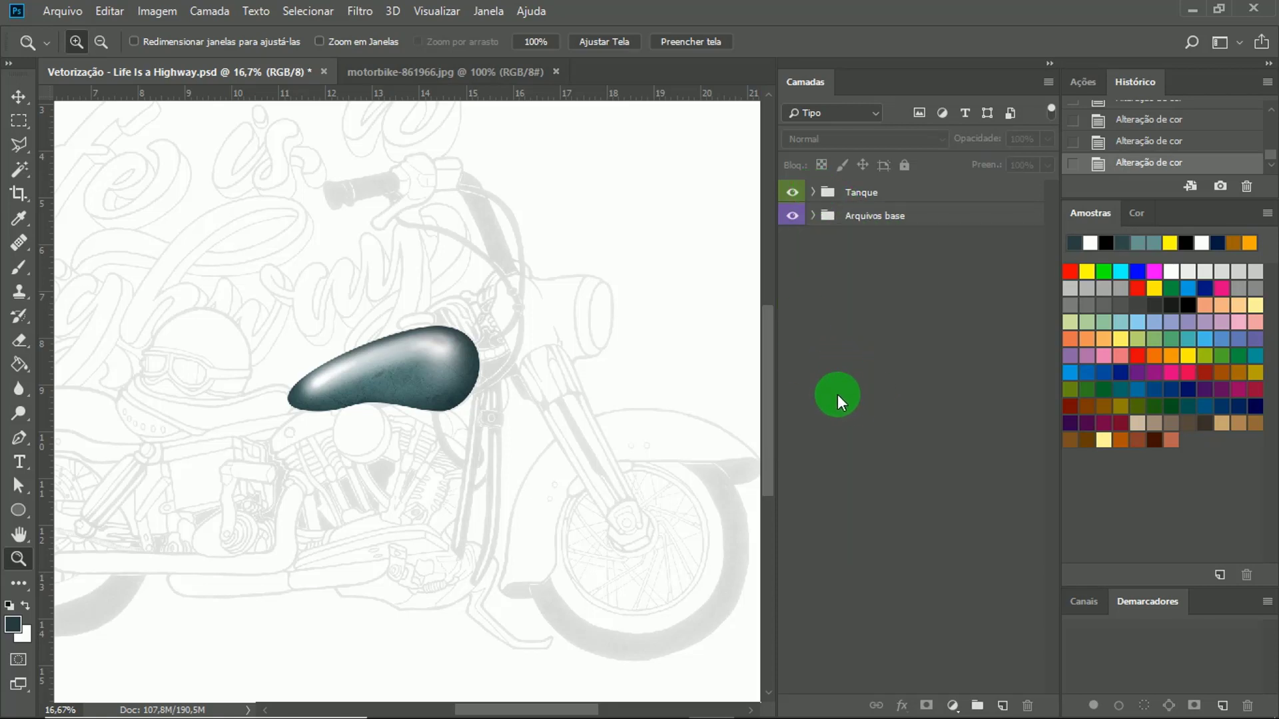
pyautogui.hotkey('ctrl', 's')
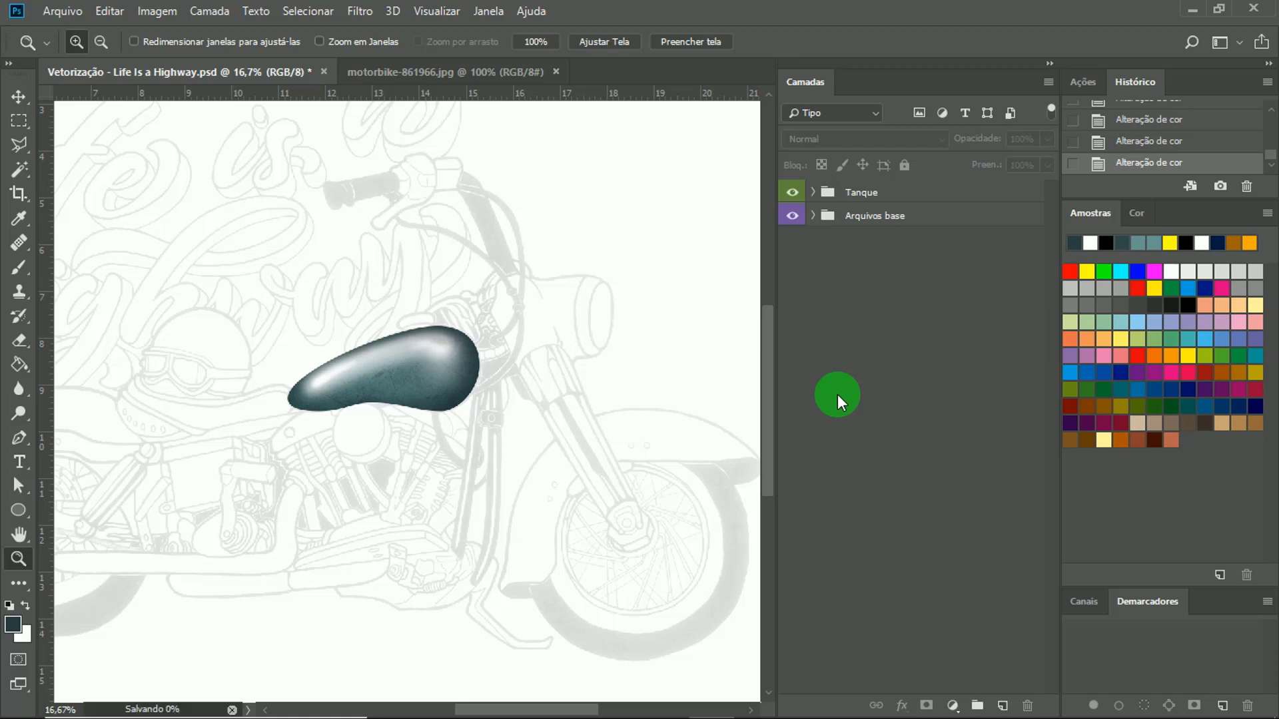